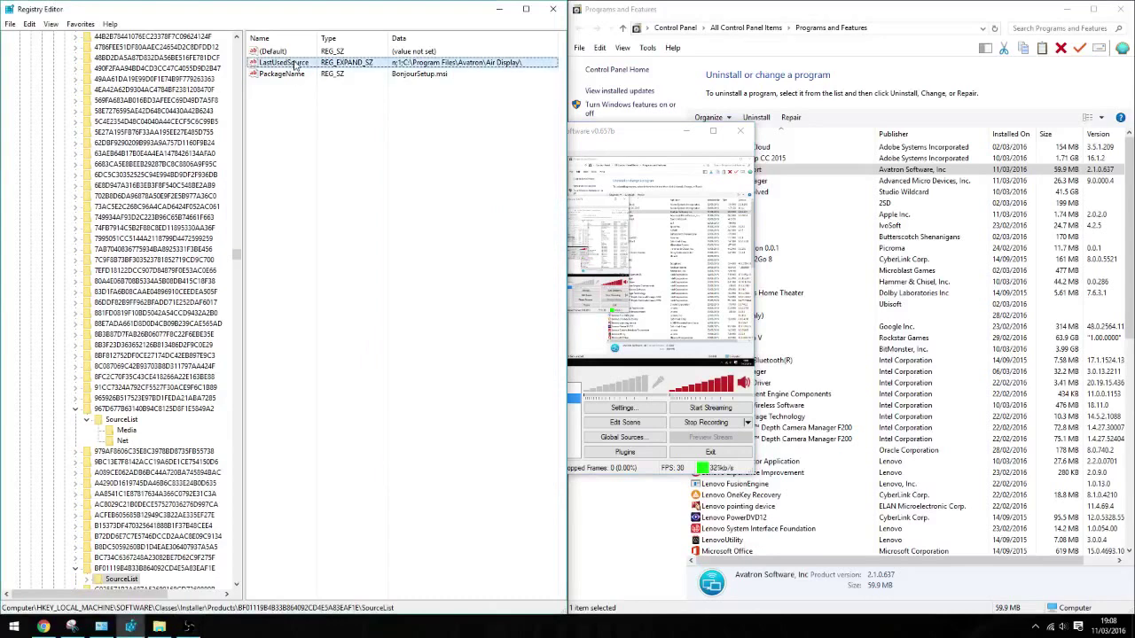
# Step: Delete the Avatron path values LastUsedSource in the open SourceList key and 1 in its Net subkey, searching the registry for avatron
pyautogui.press('Delete')
pyautogui.click(656, 317)
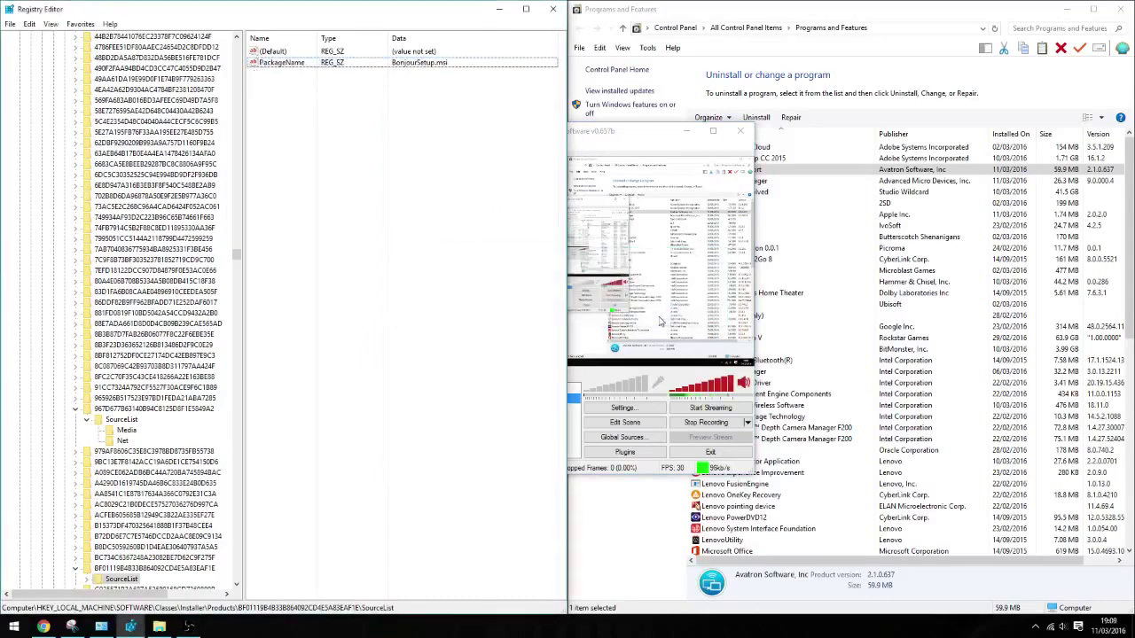
pyautogui.click(30, 24)
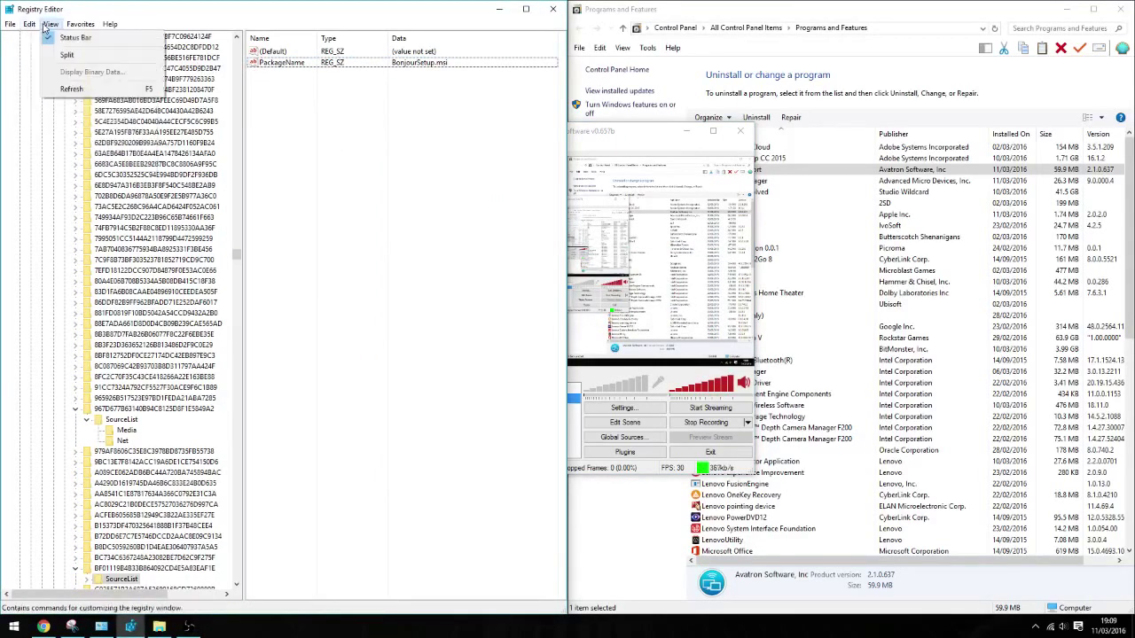
pyautogui.click(54, 147)
pyautogui.click(238, 86)
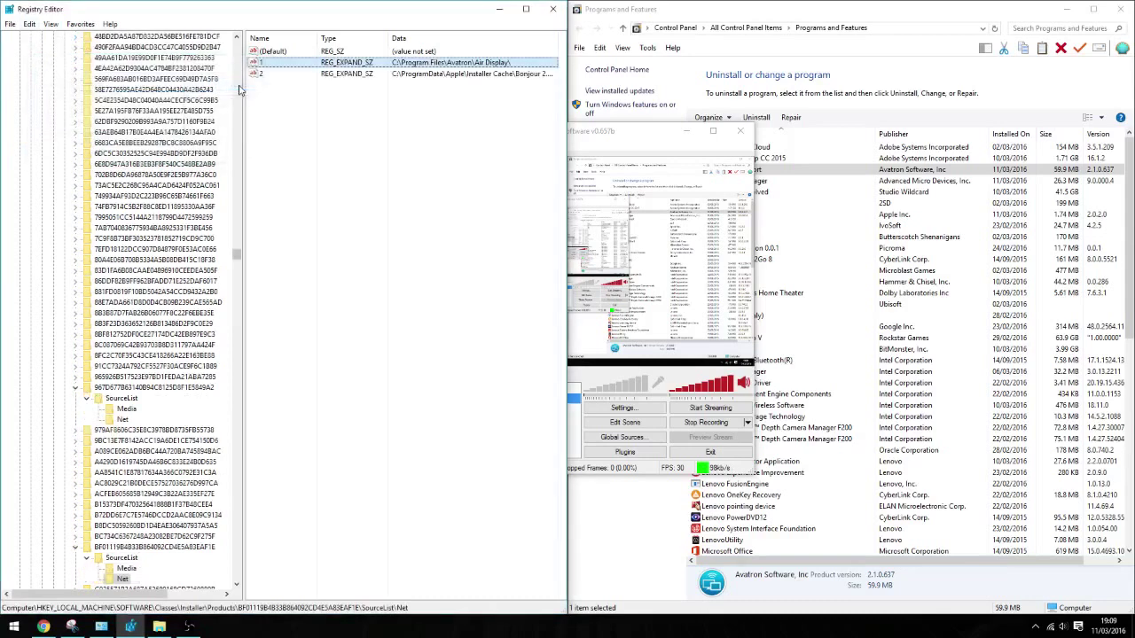
pyautogui.press('Delete')
pyautogui.click(650, 318)
# Step: Find the next avatron entry in the registry and try to uninstall Air Display Support from Programs and Features
pyautogui.click(51, 23)
pyautogui.click(54, 148)
pyautogui.click(238, 86)
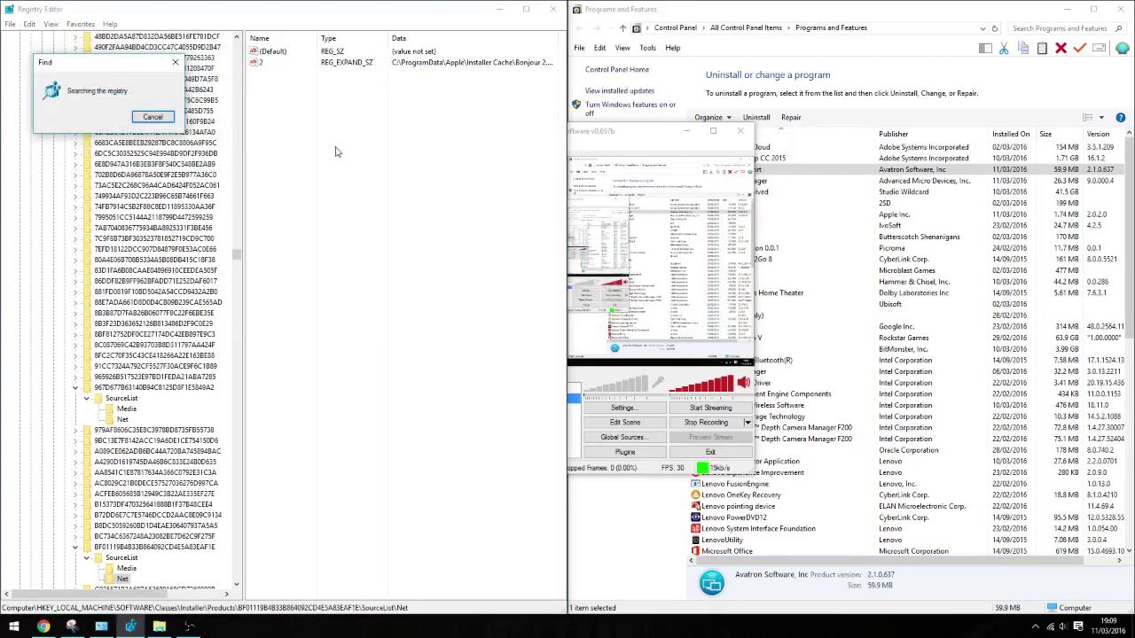
pyautogui.click(101, 626)
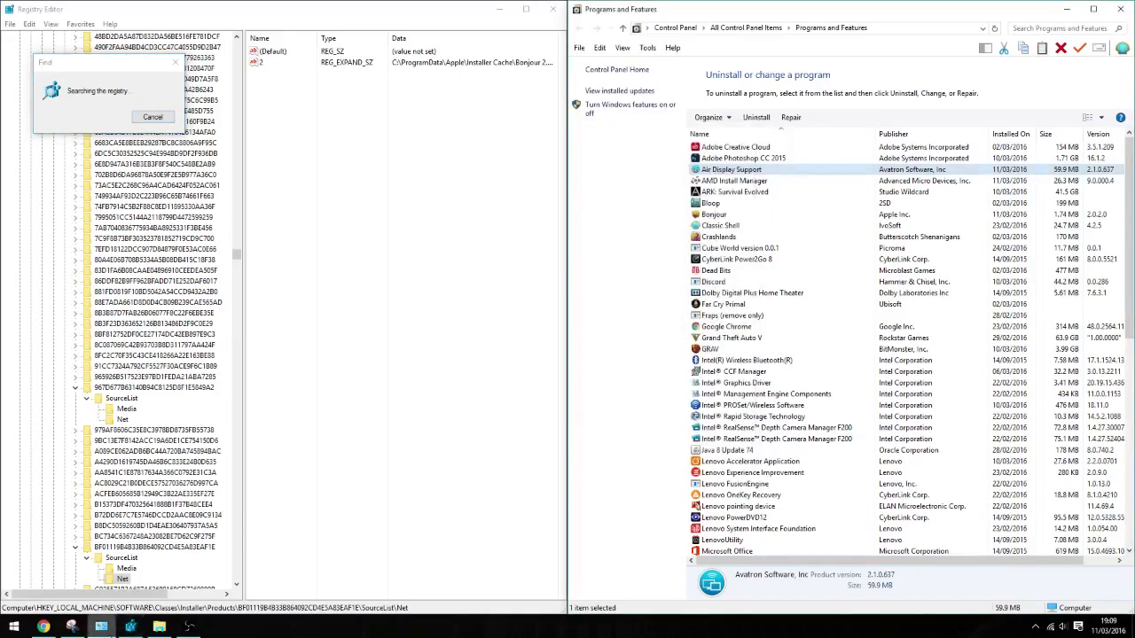
pyautogui.click(757, 117)
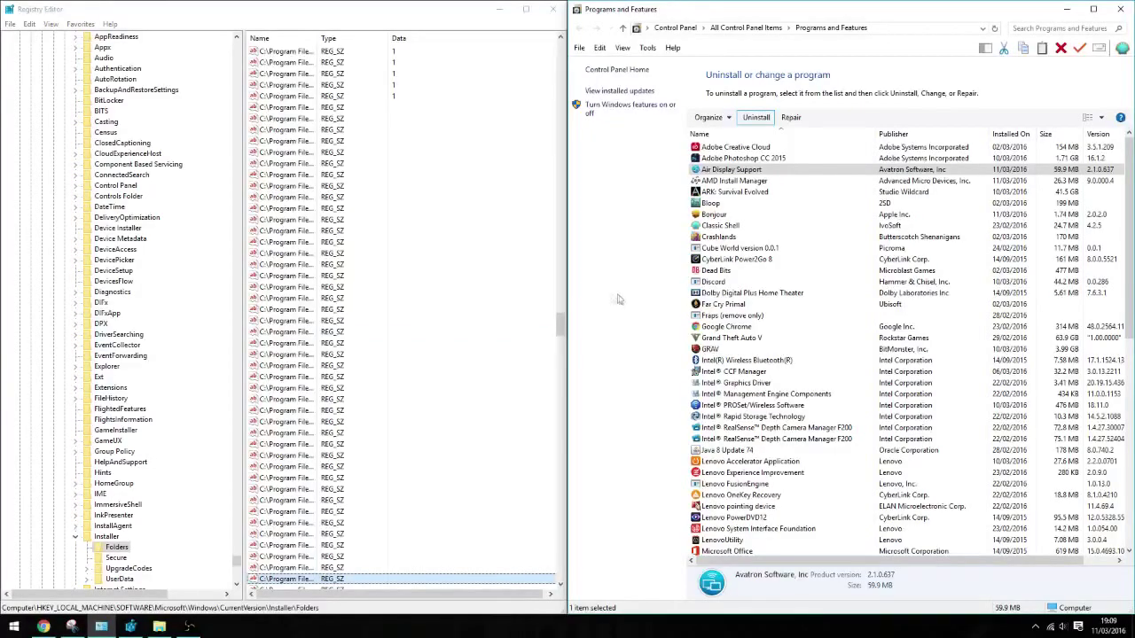
pyautogui.click(30, 24)
pyautogui.click(53, 144)
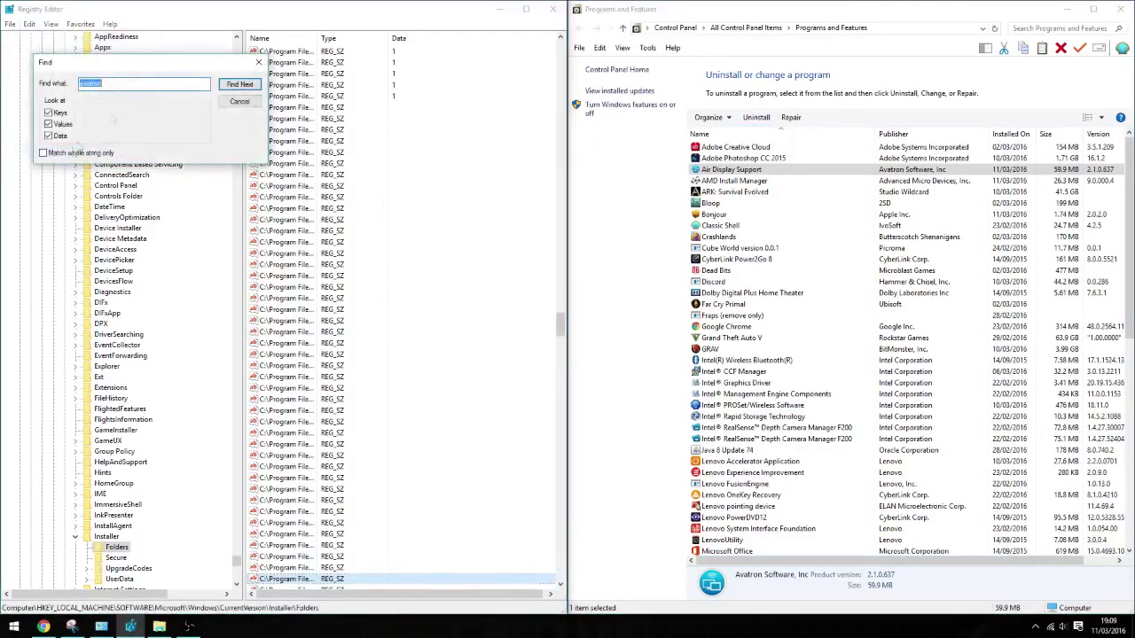
pyautogui.click(238, 100)
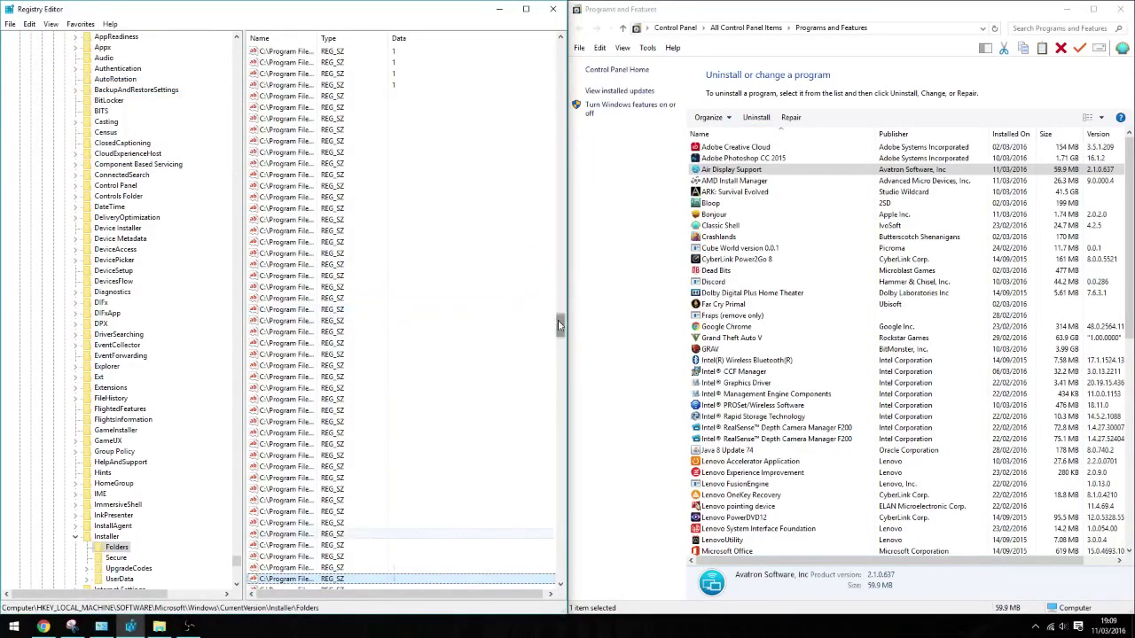
# Step: Widen the Name column and delete the four Avatron\Air Display path values (accessible, DirectX9.0c, driver, platforms) under Installer\Folders
pyautogui.moveTo(558, 326); pyautogui.dragTo(558, 335)
pyautogui.moveTo(318, 38); pyautogui.dragTo(465, 39)
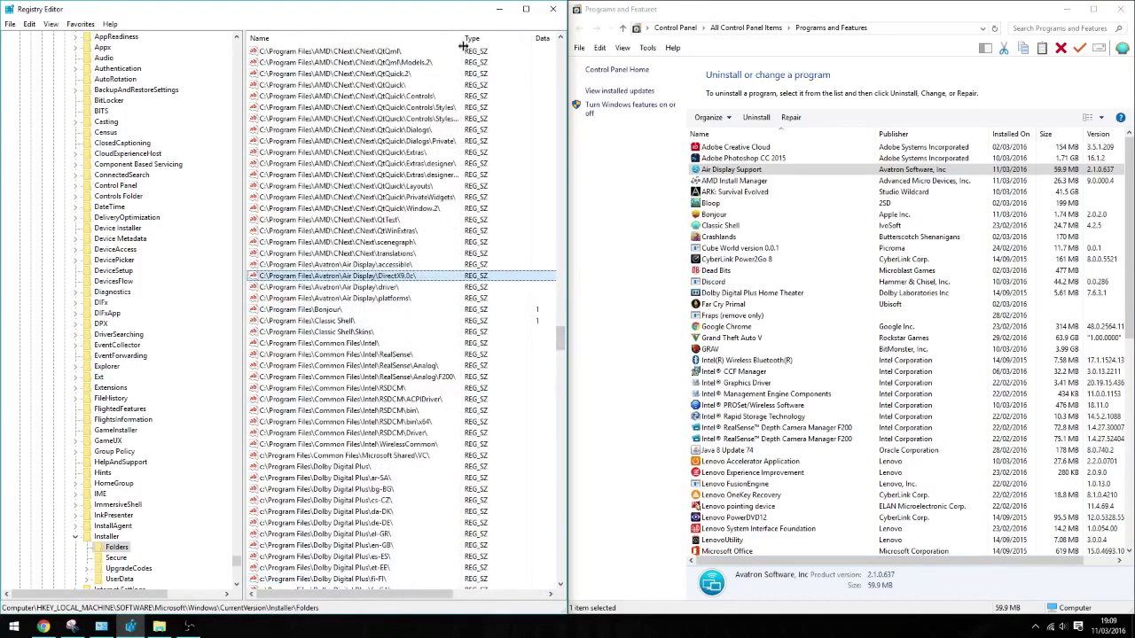
pyautogui.click(352, 265)
pyautogui.press('Delete')
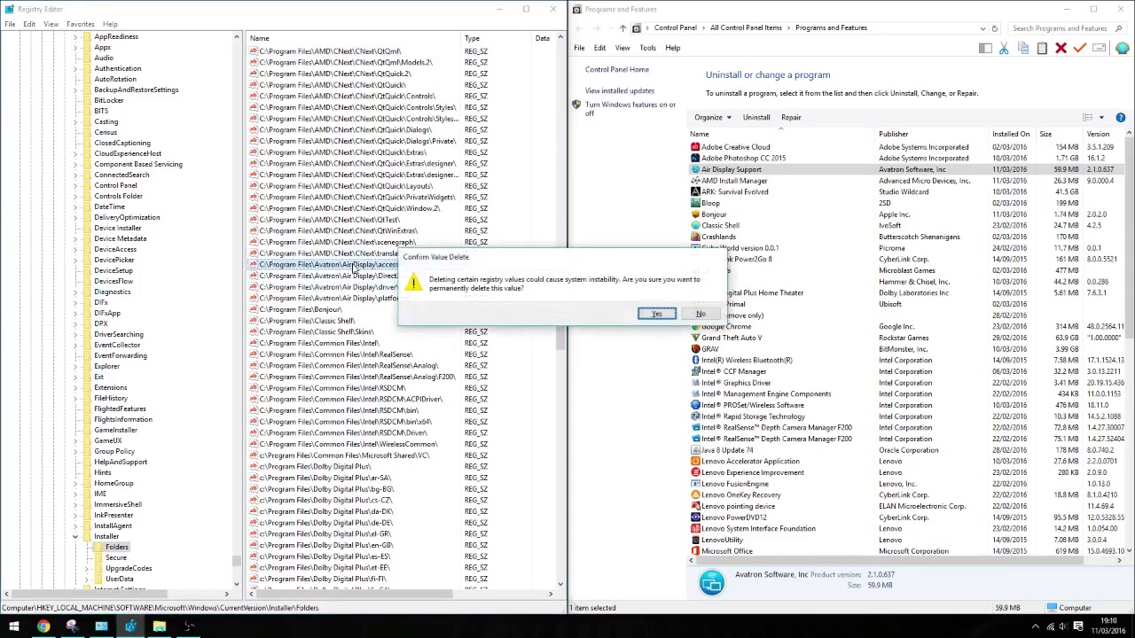
pyautogui.press('Return')
pyautogui.press('Delete')
pyautogui.press('Return')
pyautogui.press('Delete')
pyautogui.press('Return')
pyautogui.press('Delete')
pyautogui.press('Return')
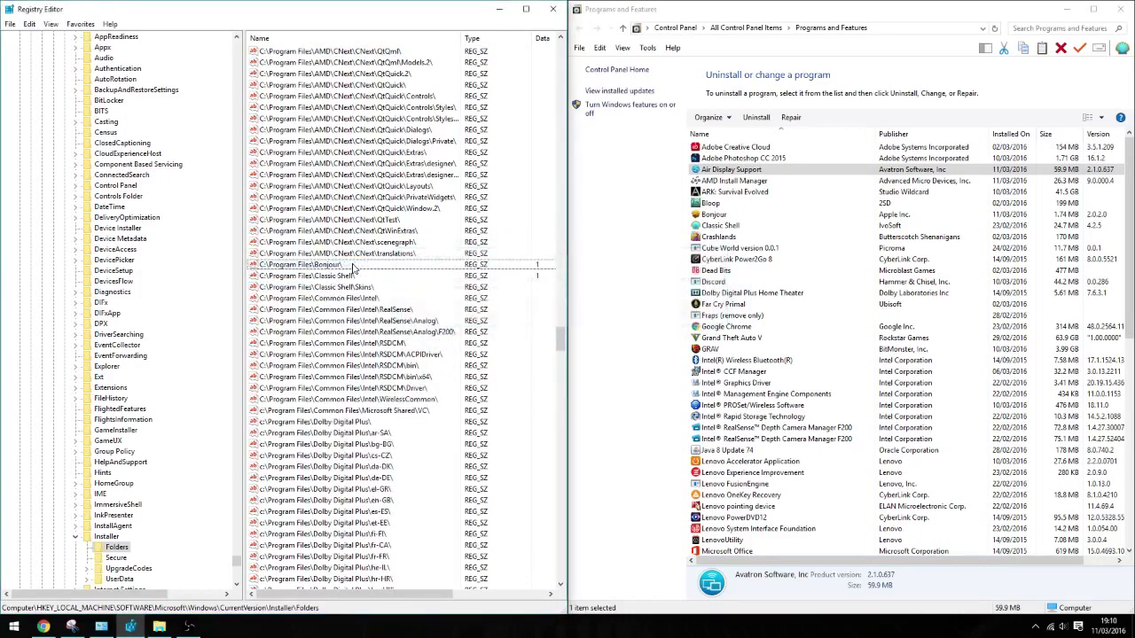
# Step: Find and delete the next avatron value, in the component key beginning 02924D17, and retry uninstalling Air Display Support
pyautogui.click(30, 24)
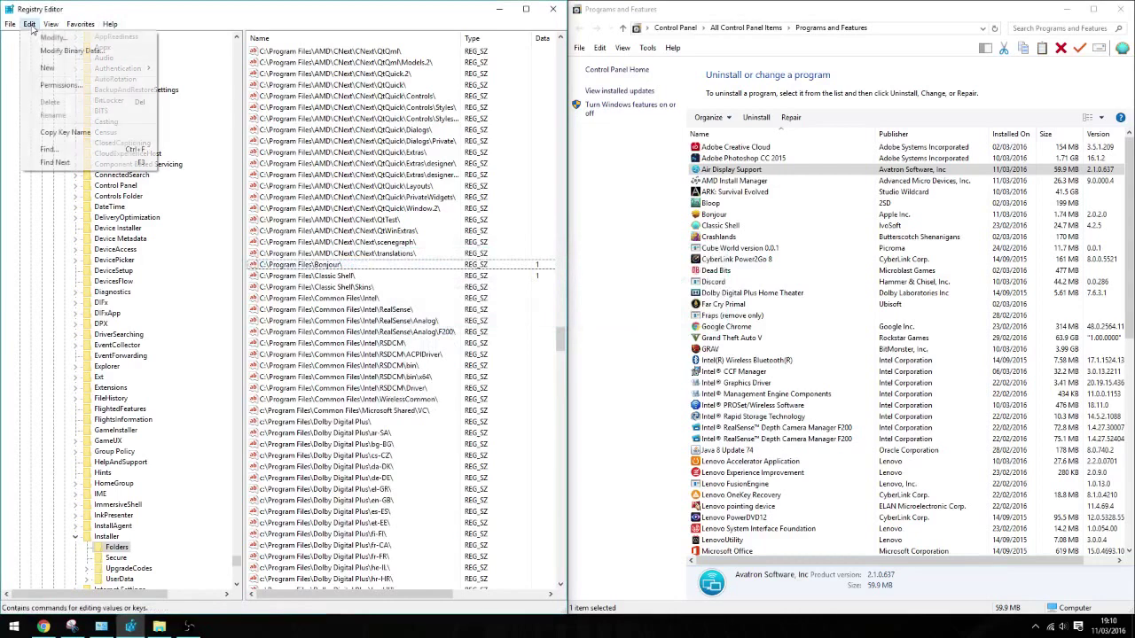
pyautogui.click(60, 149)
pyautogui.click(234, 84)
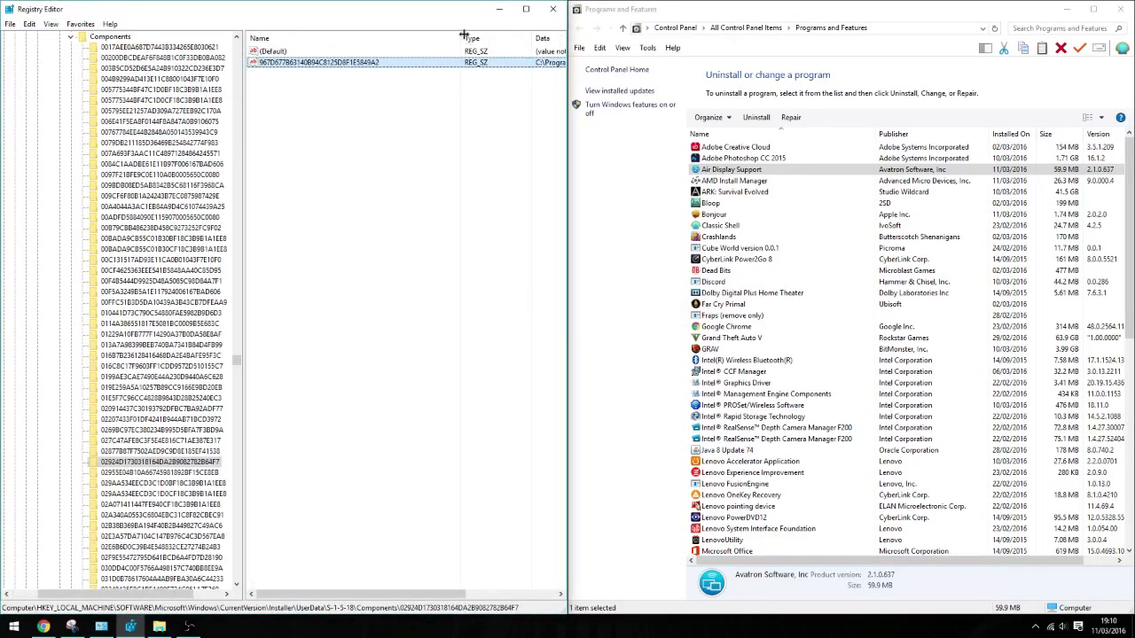
pyautogui.moveTo(463, 38); pyautogui.dragTo(342, 40)
pyautogui.press('Delete')
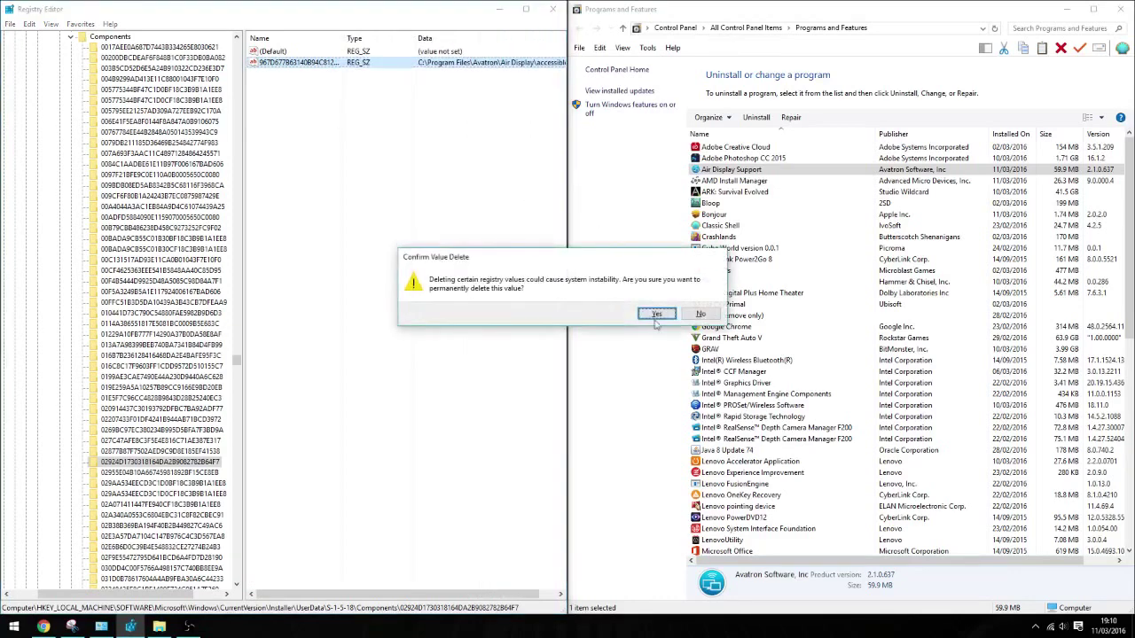
pyautogui.click(652, 316)
pyautogui.click(755, 117)
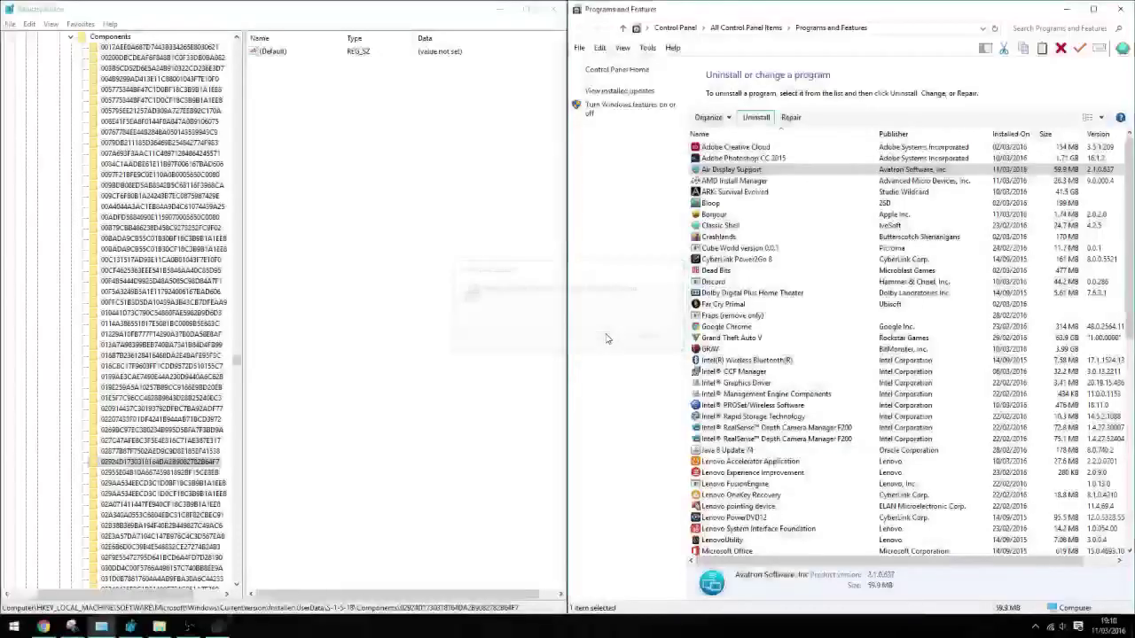
# Step: Find and delete the next two avatron values under Components, in the keys beginning 0680EDD9 and 076DFB68
pyautogui.click(32, 25)
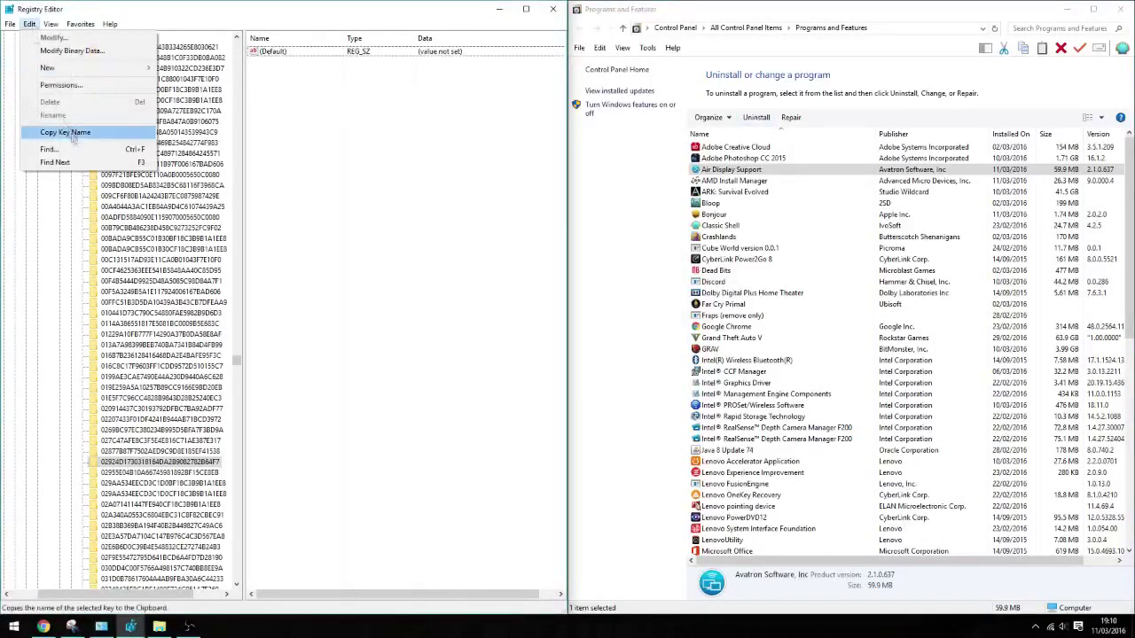
pyautogui.click(76, 148)
pyautogui.click(238, 85)
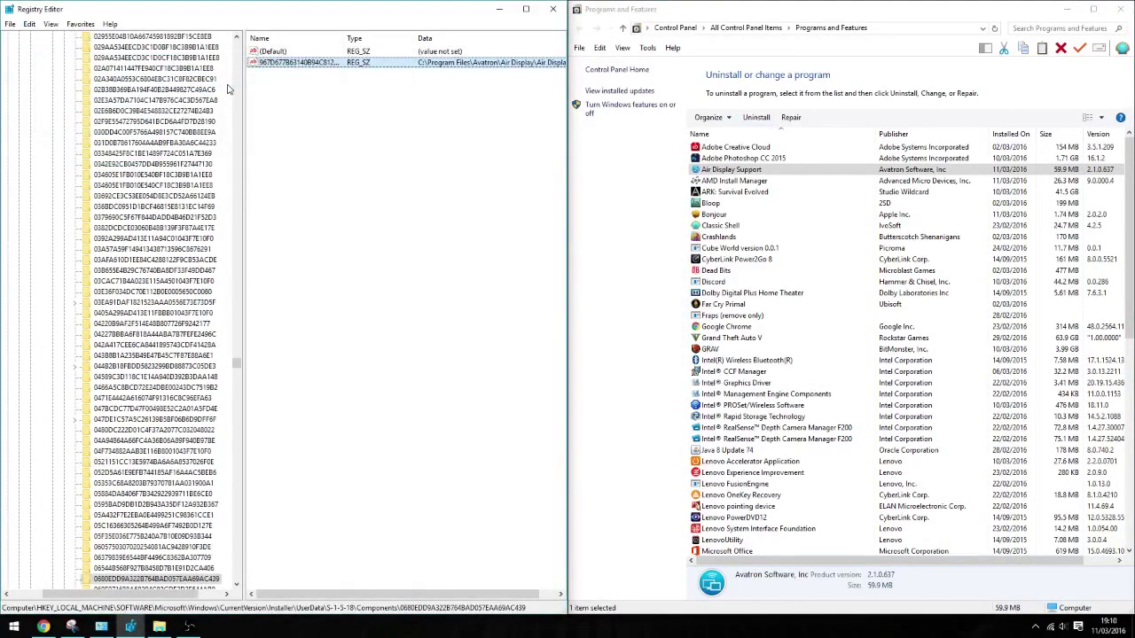
pyautogui.press('Delete')
pyautogui.click(656, 317)
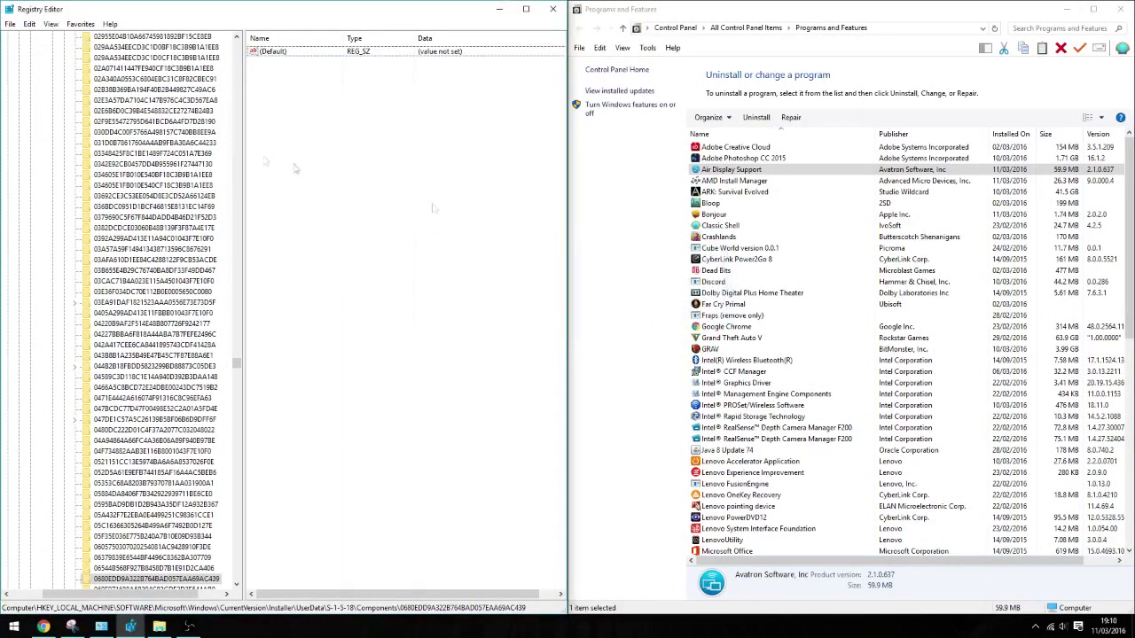
pyautogui.click(30, 24)
pyautogui.click(76, 147)
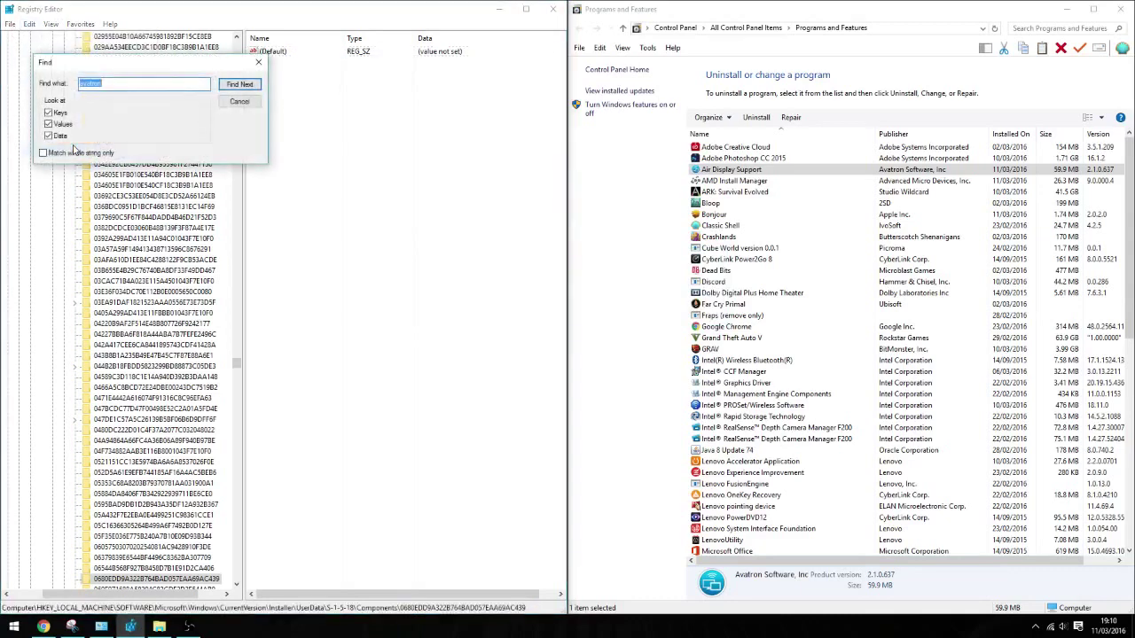
pyautogui.press('Return')
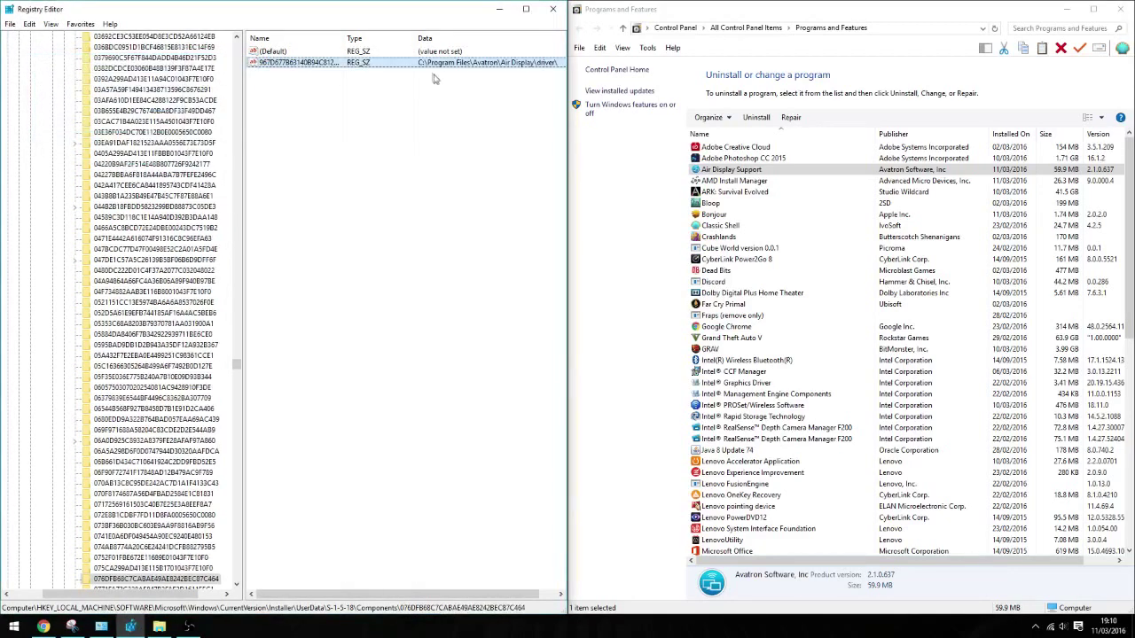
pyautogui.press('Delete')
pyautogui.press('Return')
# Step: Find and delete the next three avatron values under Components, from the key beginning 14920747 through the one beginning 39FBEC80
pyautogui.click(29, 24)
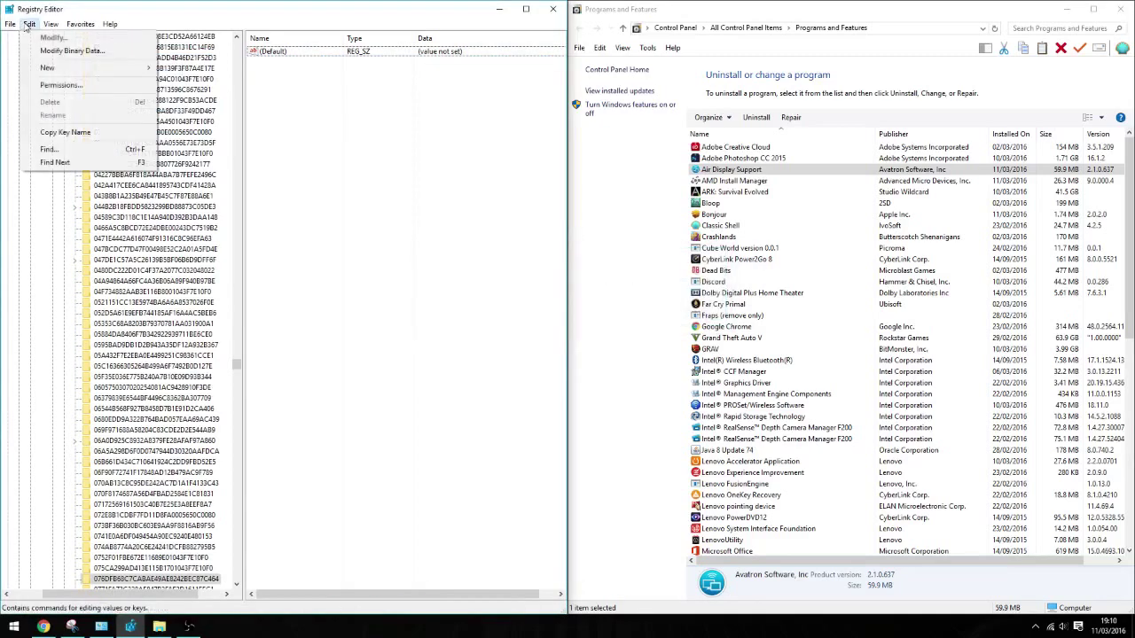
pyautogui.click(77, 148)
pyautogui.press('Return')
pyautogui.press('Delete')
pyautogui.press('Return')
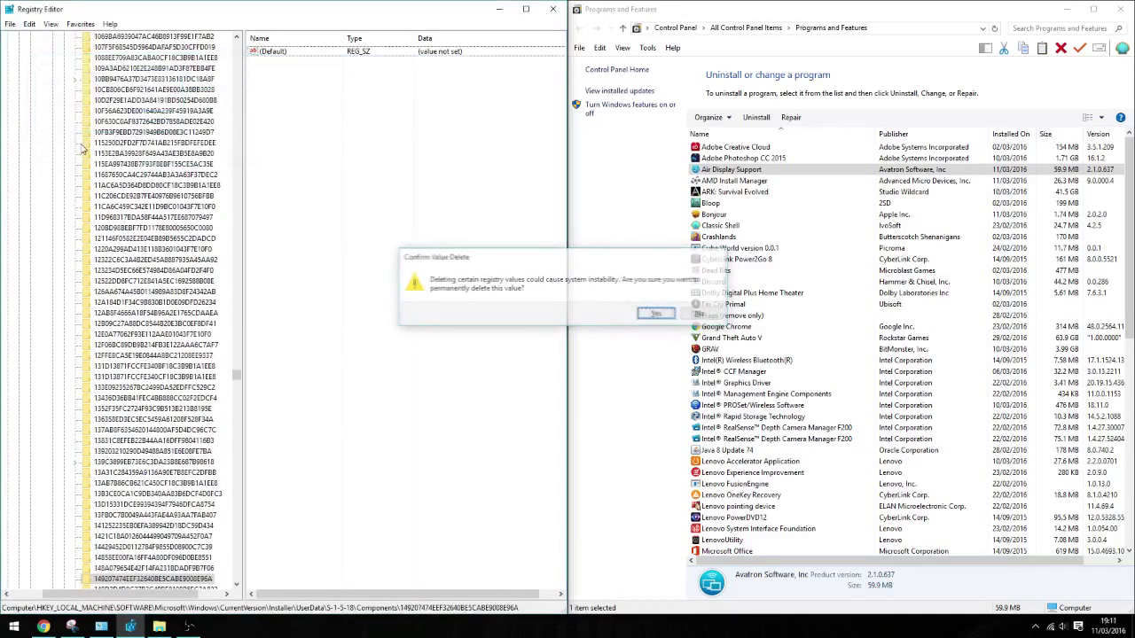
pyautogui.hotkey('ctrl', 'f')
pyautogui.press('Return')
pyautogui.press('Delete')
pyautogui.press('Return')
pyautogui.hotkey('ctrl', 'f')
pyautogui.press('Return')
pyautogui.press('Delete')
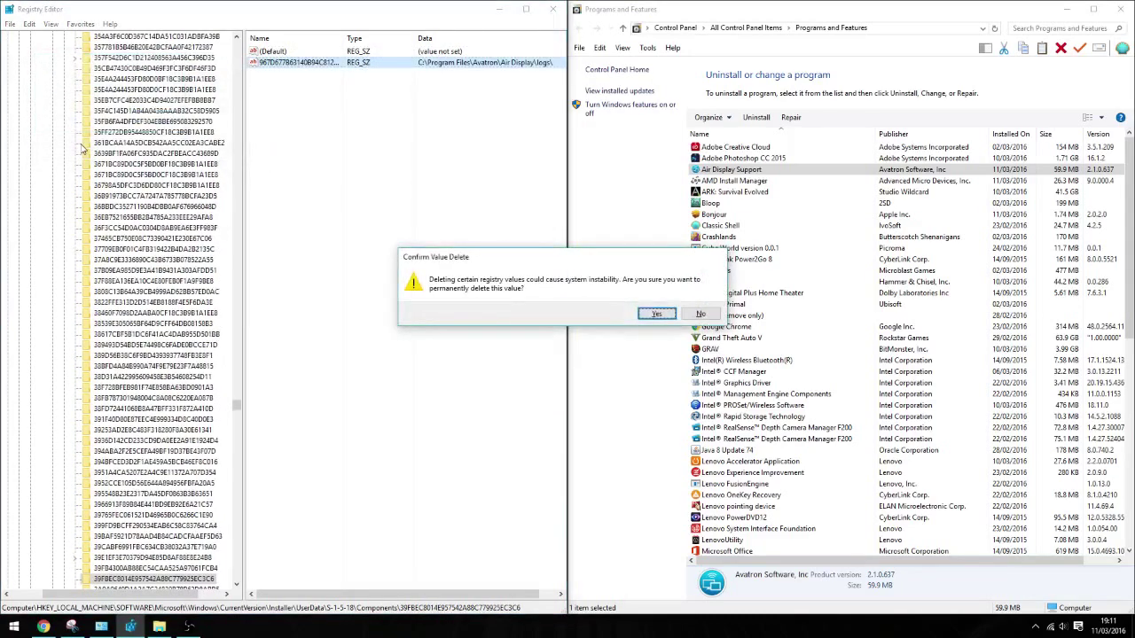
pyautogui.press('Return')
# Step: Find and delete the next two avatron values under Components, in the keys beginning 5902F5DF and 686E214D
pyautogui.hotkey('ctrl', 'f')
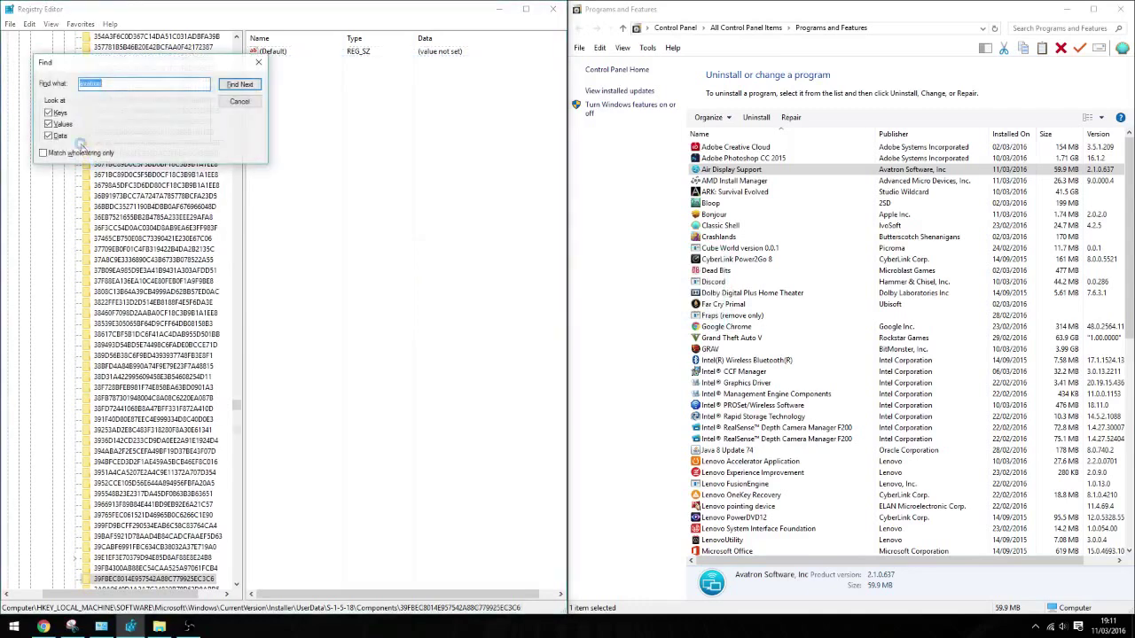
pyautogui.press('Return')
pyautogui.press('Delete')
pyautogui.press('Return')
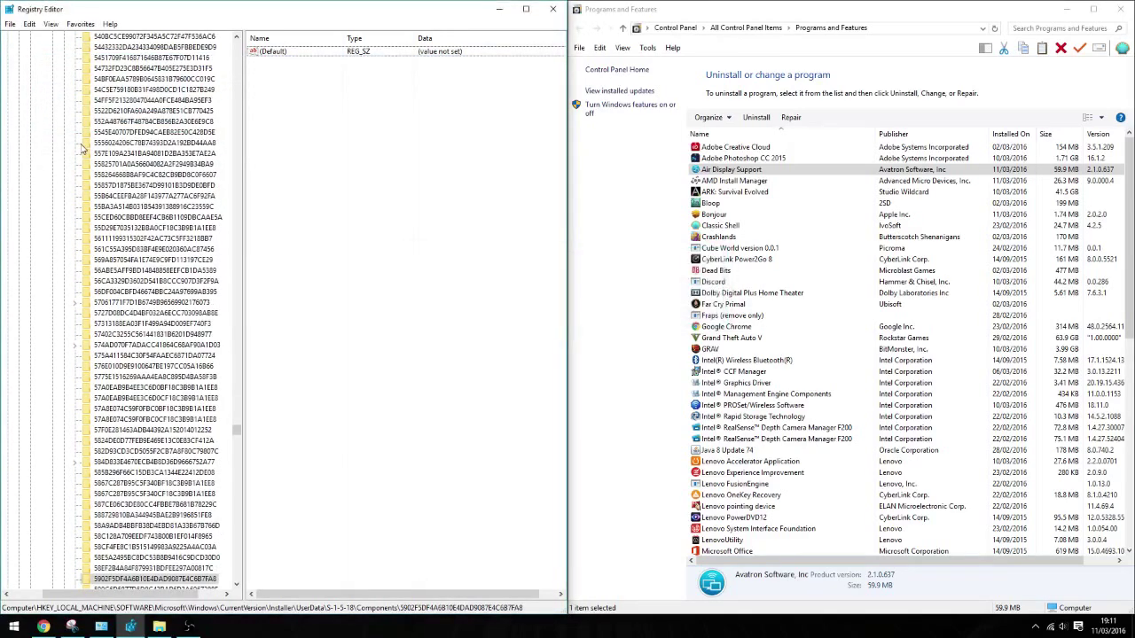
pyautogui.hotkey('ctrl', 'f')
pyautogui.press('Return')
pyautogui.press('Delete')
pyautogui.press('Return')
# Step: Find and delete the avatron value in the component key beginning 6893977A, and try uninstalling Air Display Support again
pyautogui.hotkey('ctrl', 'f')
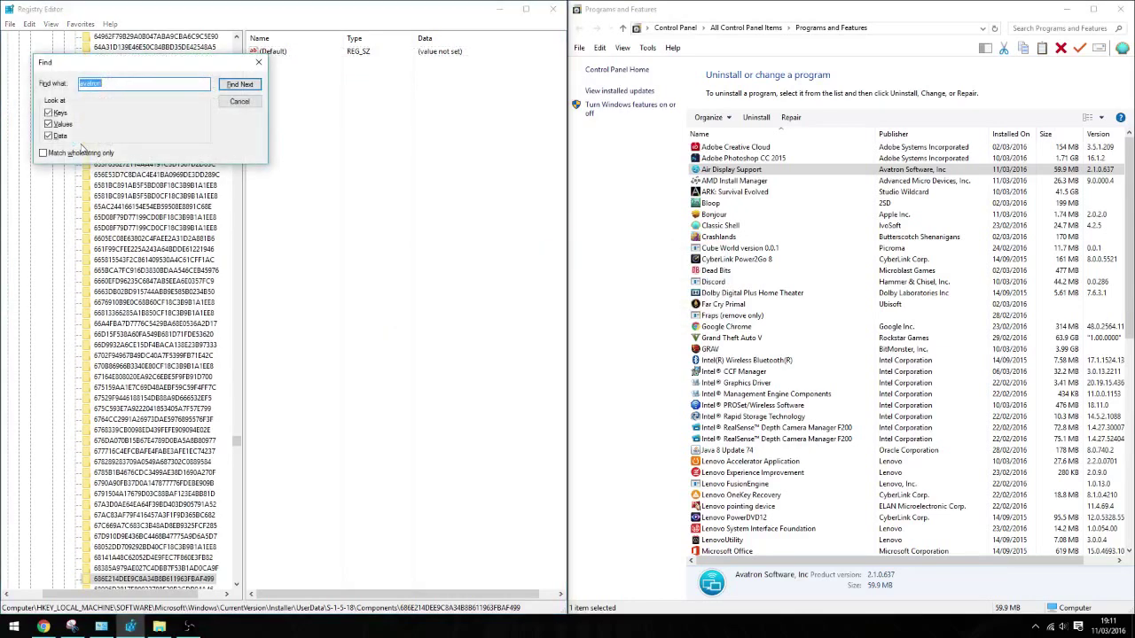
pyautogui.press('Return')
pyautogui.press('Delete')
pyautogui.press('Return')
pyautogui.doubleClick(759, 171)
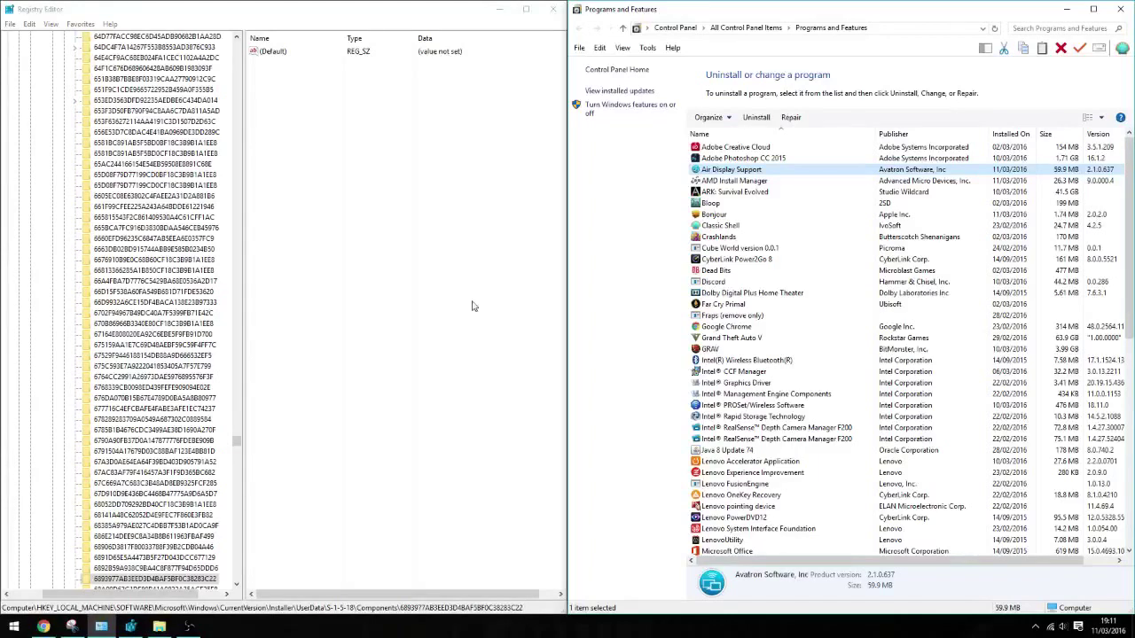
# Step: Return to the Registry Editor and delete the next two avatron values, in the component keys beginning 6F2F1AEF and 7DF750F9
pyautogui.click(472, 306)
pyautogui.hotkey('ctrl', 'f')
pyautogui.press('Return')
pyautogui.press('Delete')
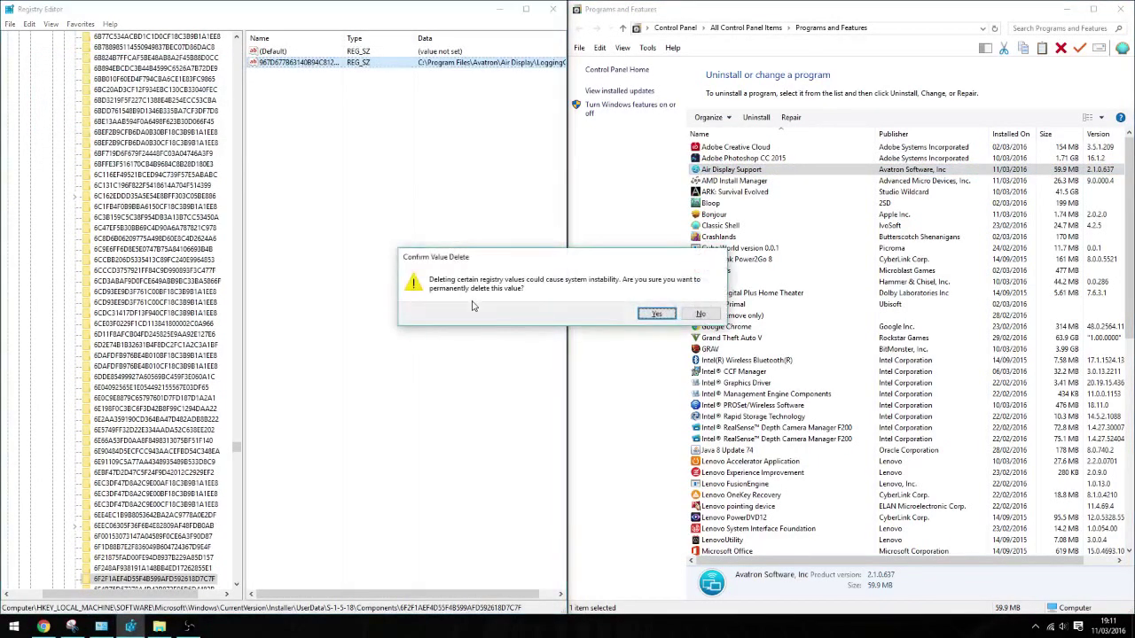
pyautogui.press('Return')
pyautogui.hotkey('ctrl', 'f')
pyautogui.press('Return')
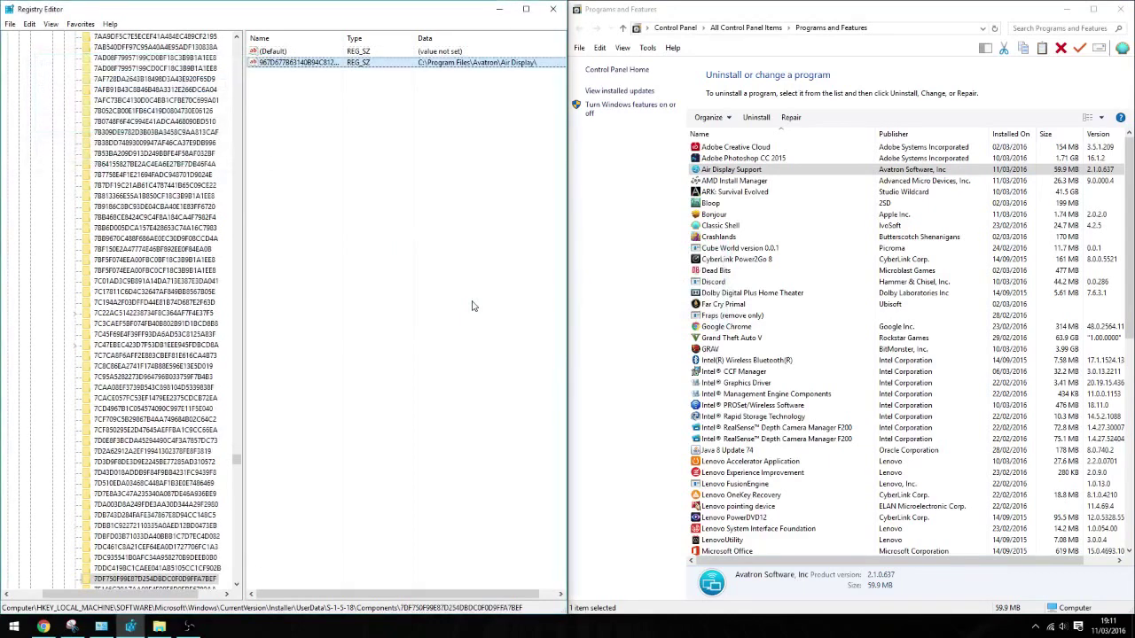
pyautogui.press('Delete')
pyautogui.press('Return')
# Step: Find and delete the next two avatron values under Components, up to and including the key beginning 893653BC
pyautogui.hotkey('ctrl', 'f')
pyautogui.press('Return')
pyautogui.press('Delete')
pyautogui.press('Return')
pyautogui.hotkey('ctrl', 'f')
pyautogui.press('Return')
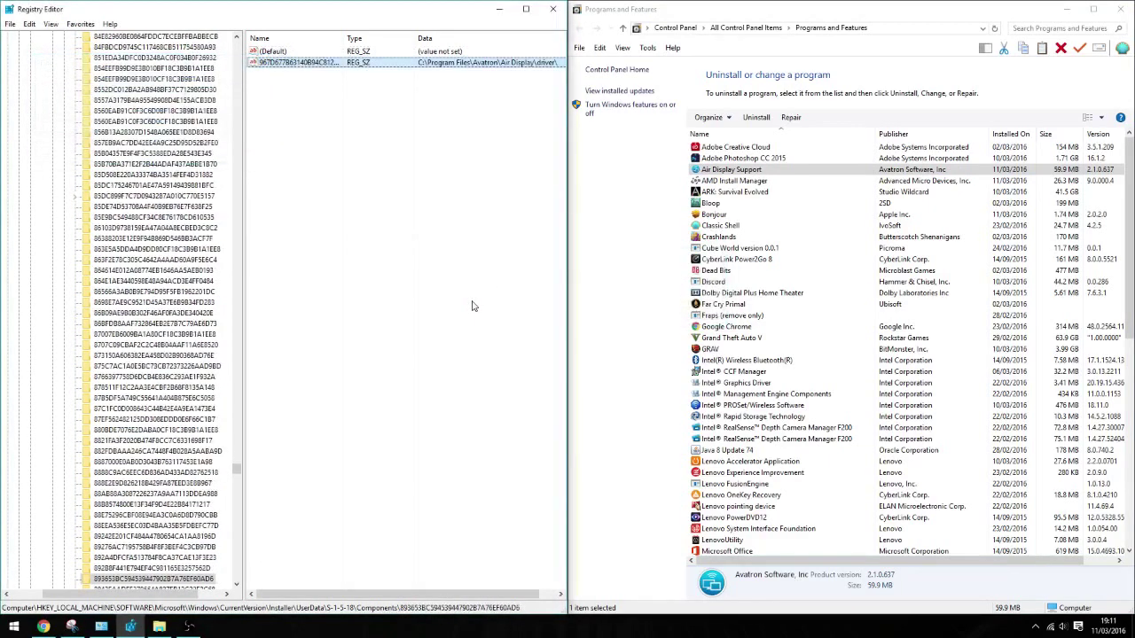
pyautogui.press('Delete')
pyautogui.press('Return')
# Step: Find and delete the next three avatron values under Components, up to and including the key beginning B3FD6EF2
pyautogui.hotkey('ctrl', 'f')
pyautogui.press('Return')
pyautogui.press('Delete')
pyautogui.press('Return')
pyautogui.hotkey('ctrl', 'f')
pyautogui.press('Return')
pyautogui.press('Delete')
pyautogui.press('Return')
pyautogui.hotkey('ctrl', 'f')
pyautogui.press('Return')
pyautogui.press('Delete')
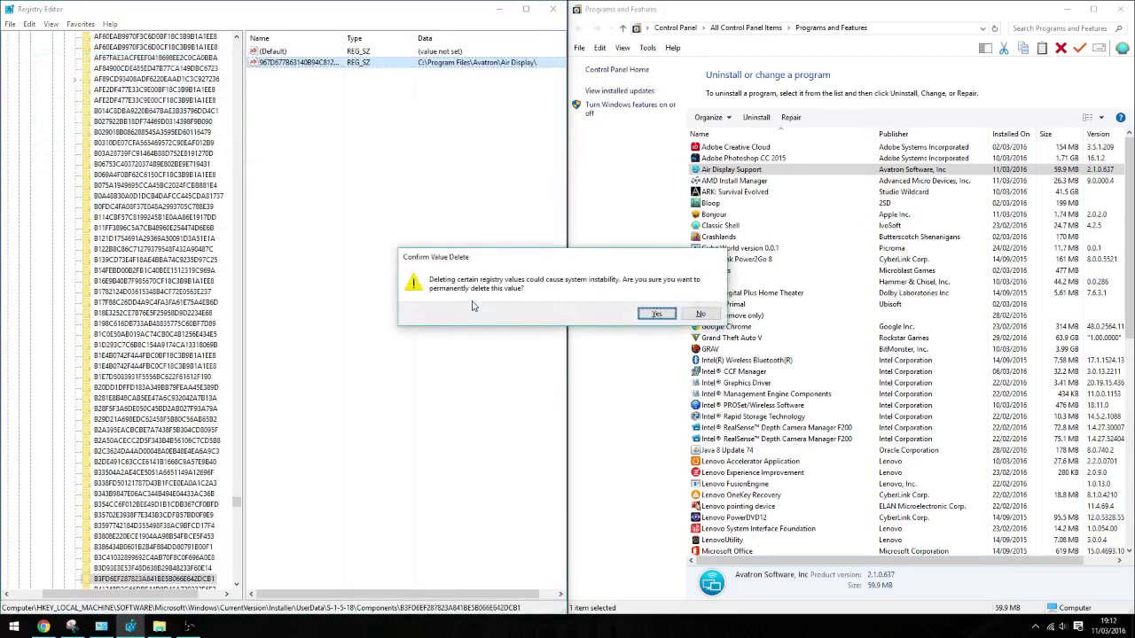
pyautogui.press('Return')
# Step: Find and delete the next three avatron values under Components, from the key beginning D110580C through the one beginning DC09CCA5
pyautogui.hotkey('ctrl', 'f')
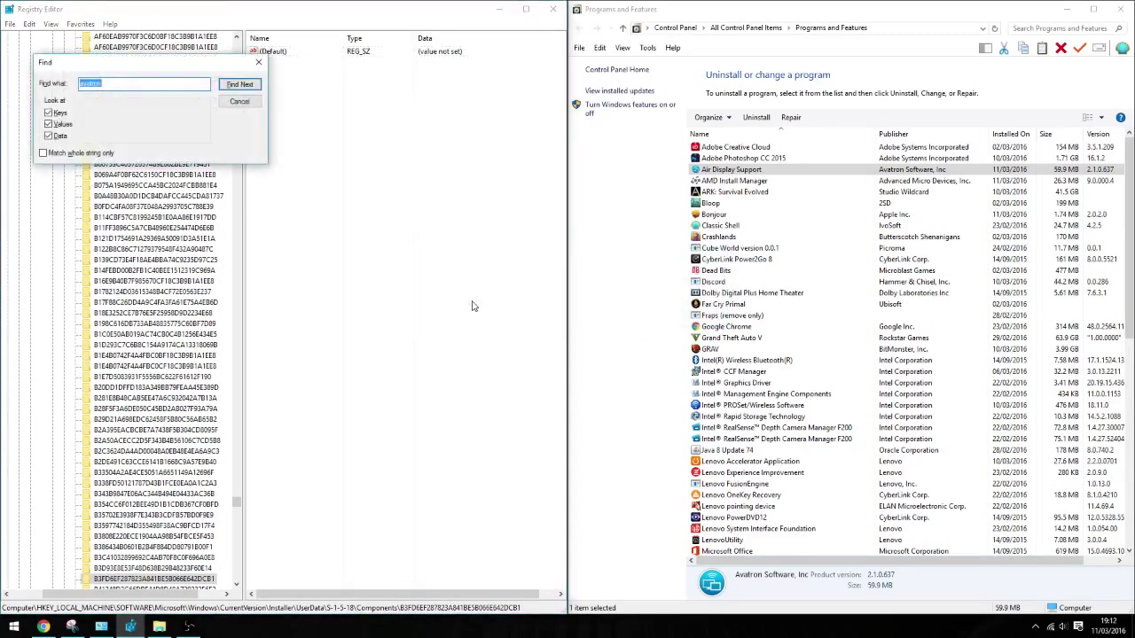
pyautogui.press('Return')
pyautogui.press('Delete')
pyautogui.press('Return')
pyautogui.hotkey('ctrl', 'f')
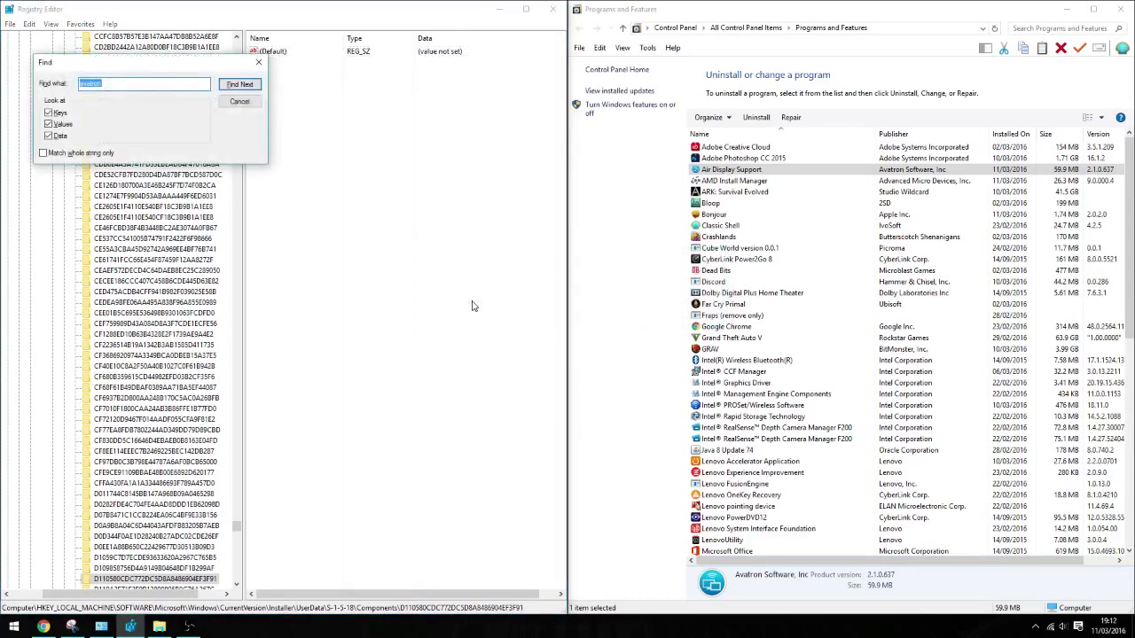
pyautogui.press('Return')
pyautogui.press('Delete')
pyautogui.press('Return')
pyautogui.hotkey('ctrl', 'f')
pyautogui.press('Return')
pyautogui.press('Delete')
pyautogui.press('Return')
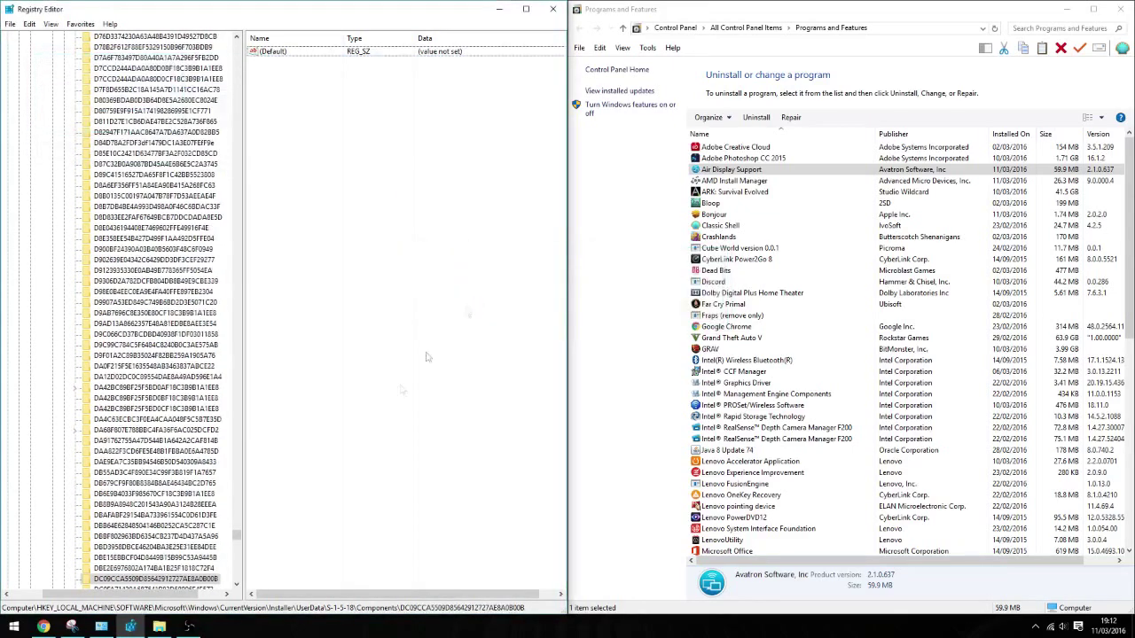
# Step: Find and delete the next avatron value under Components, in the key beginning EF0978B8
pyautogui.moveTo(238, 534); pyautogui.dragTo(238, 569)
pyautogui.hotkey('ctrl', 'f')
pyautogui.press('Return')
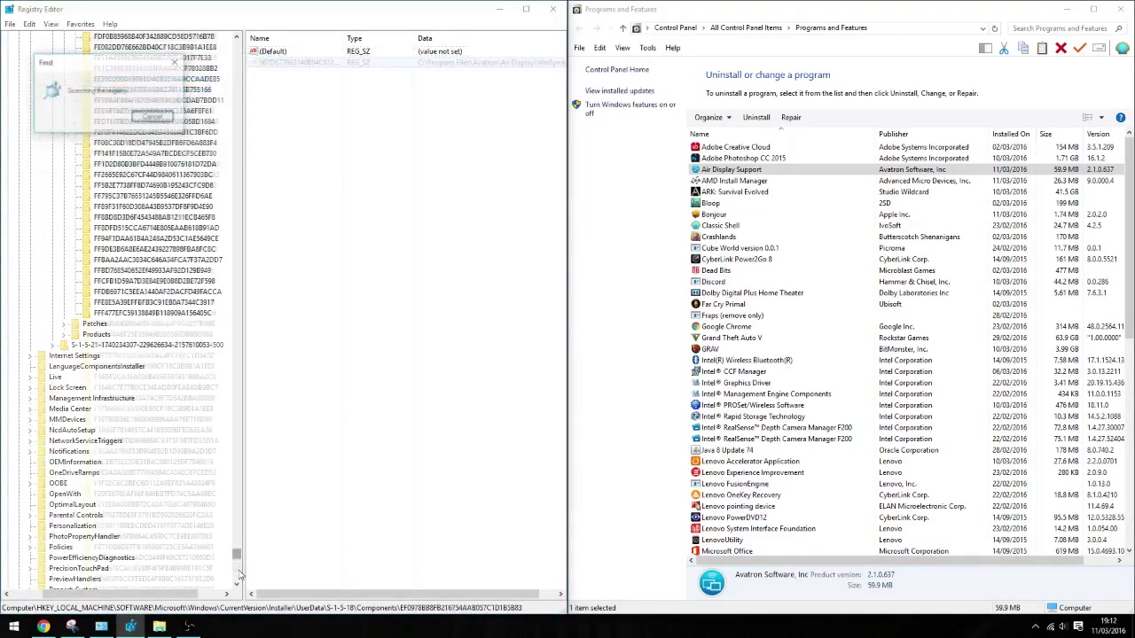
pyautogui.press('Delete')
pyautogui.press('Return')
# Step: Find and delete the InstallSource and Publisher values in the InstallProperties key of the Air Display Support product beginning 967D677B
pyautogui.hotkey('ctrl', 'f')
pyautogui.press('Return')
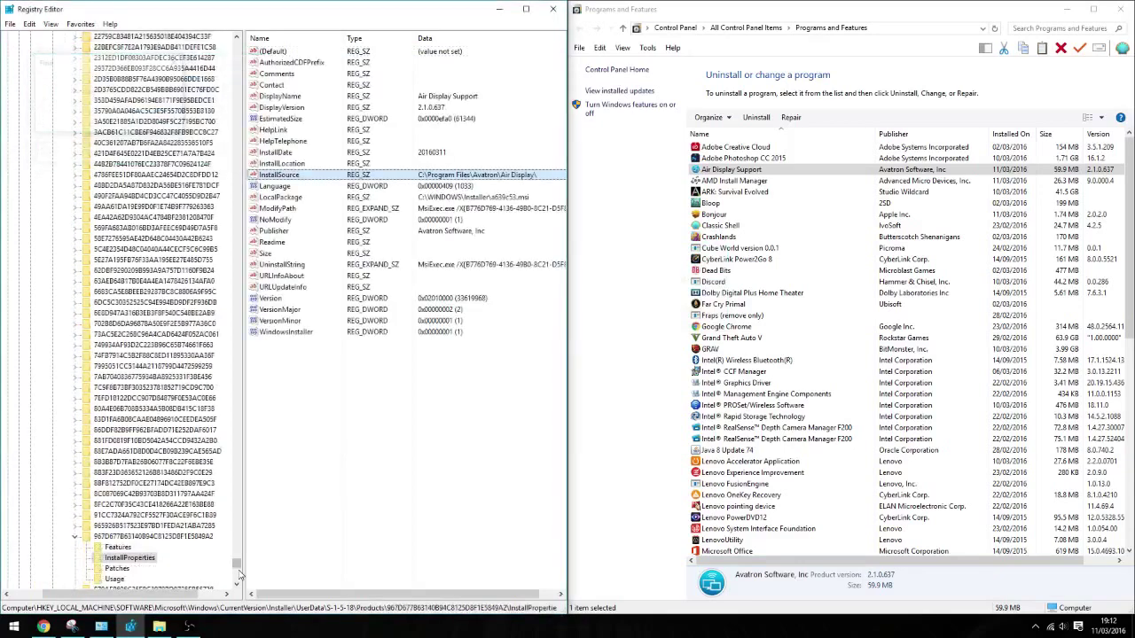
pyautogui.press('Delete')
pyautogui.press('Return')
pyautogui.hotkey('ctrl', 'f')
pyautogui.press('Return')
pyautogui.press('Delete')
pyautogui.press('Return')
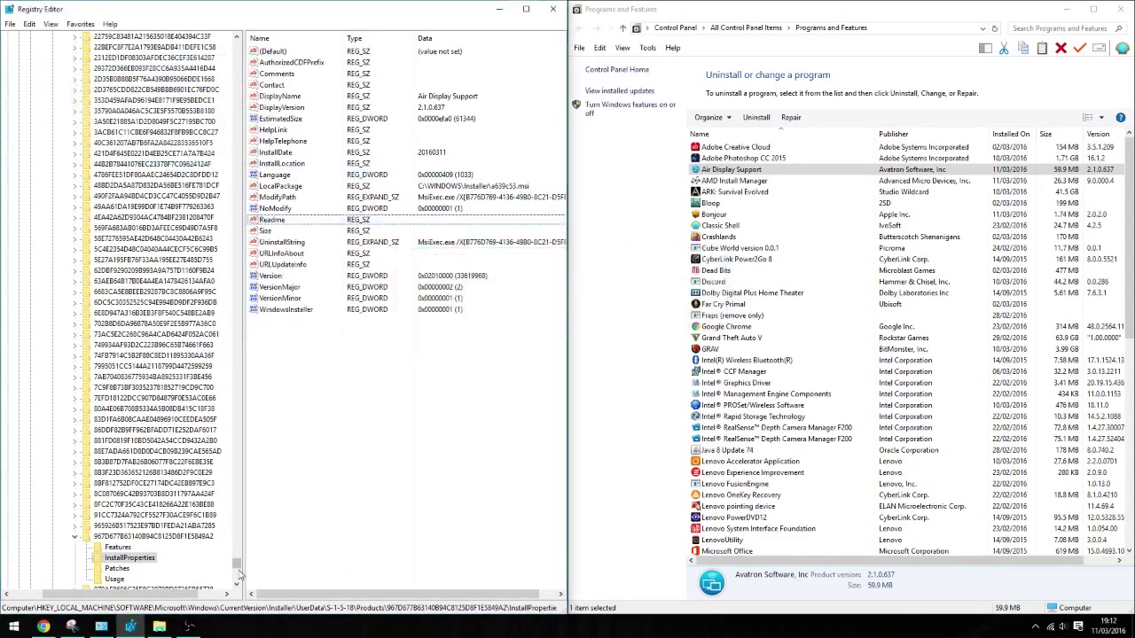
# Step: Find and delete the next avatron value, InstallSource, in the Bonjour product's InstallProperties key beginning BF01119B
pyautogui.hotkey('ctrl', 'f')
pyautogui.press('Return')
pyautogui.press('Delete')
pyautogui.press('Return')
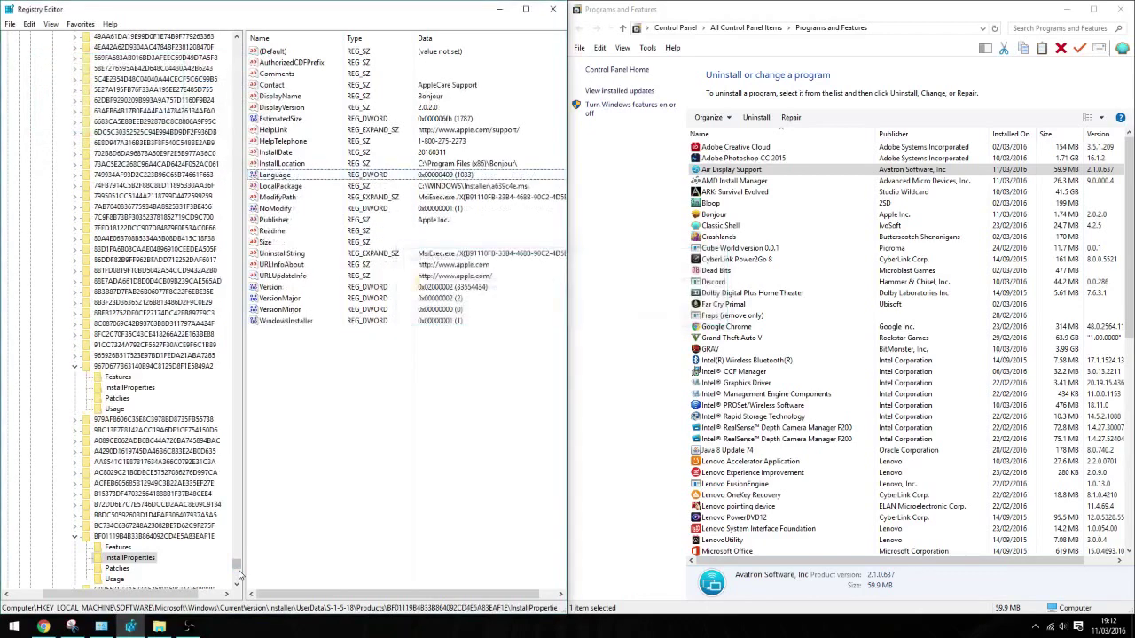
# Step: Find the InstallSource value in the Air Display Support Uninstall key beginning {B776D769 and try to delete it
pyautogui.hotkey('ctrl', 'f')
pyautogui.press('Return')
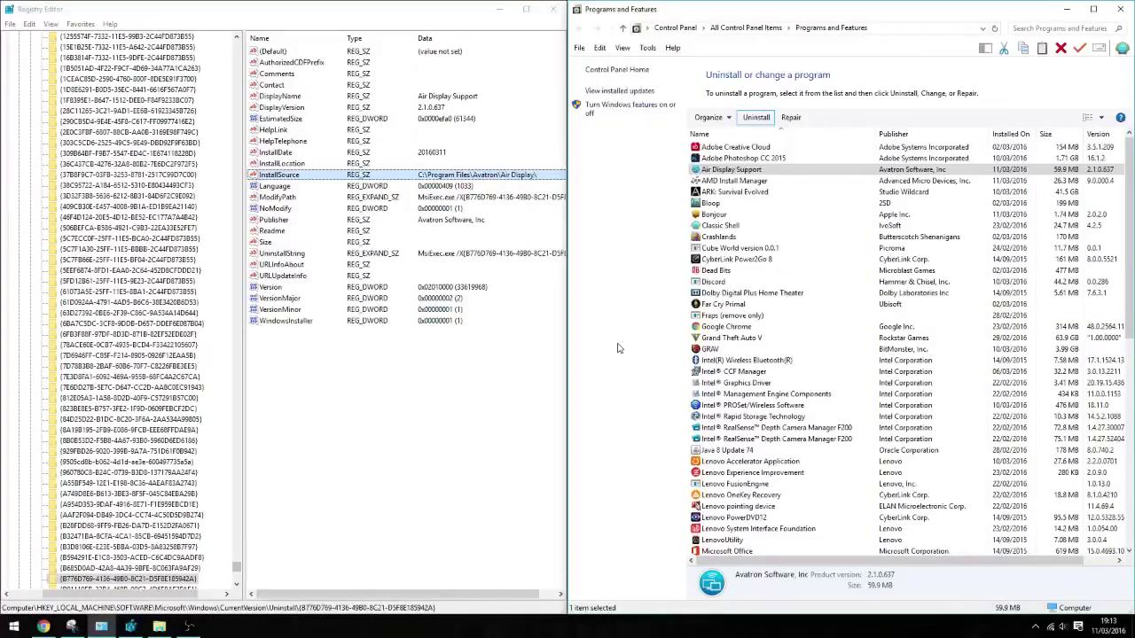
pyautogui.click(485, 177)
pyautogui.press('Delete')
pyautogui.press('Return')
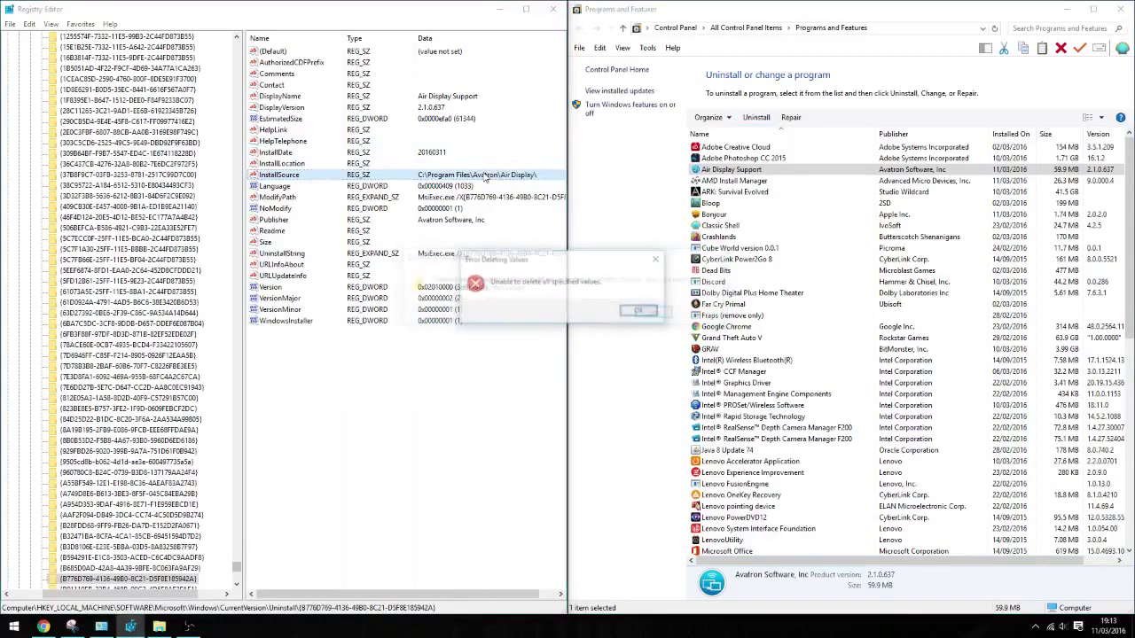
pyautogui.press('Return')
pyautogui.press('Delete')
pyautogui.press('Return')
pyautogui.press('Return')
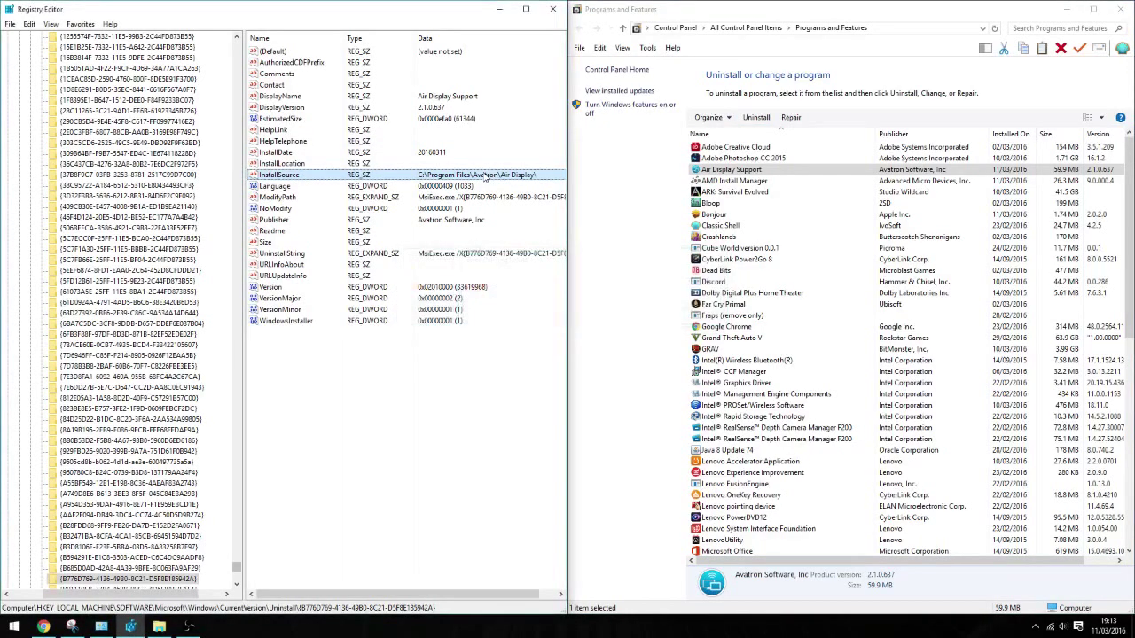
# Step: Find and delete the InstallSource value in Bonjour's Uninstall key and the DumpFolder value in LocalDumps\AirDisplay.exe
pyautogui.hotkey('ctrl', 'f')
pyautogui.press('Return')
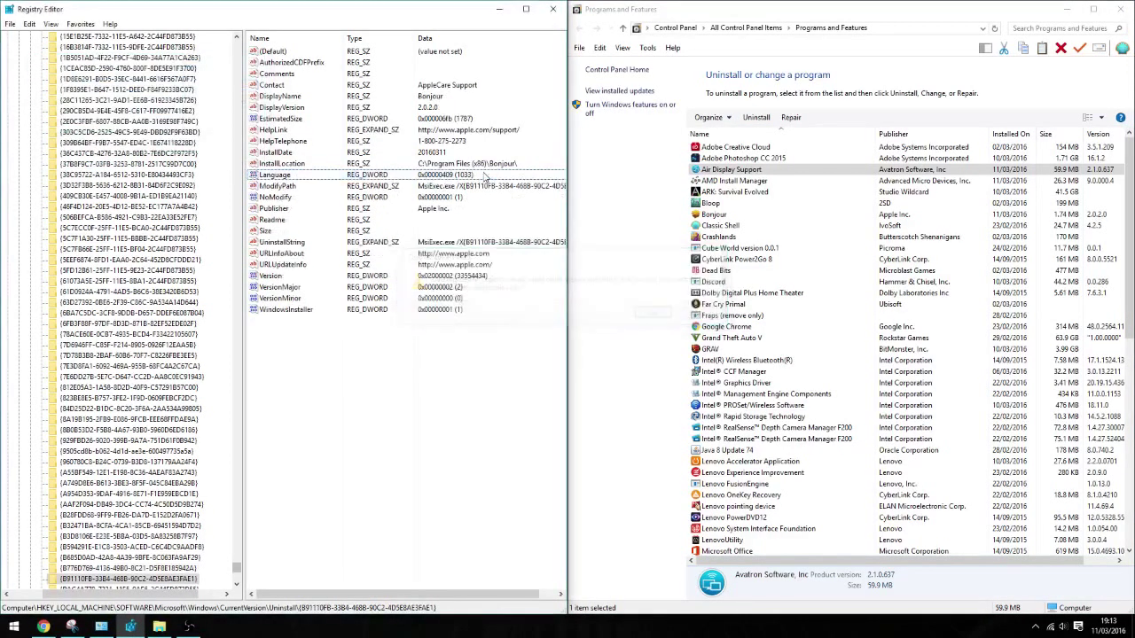
pyautogui.hotkey('ctrl', 'f')
pyautogui.press('Return')
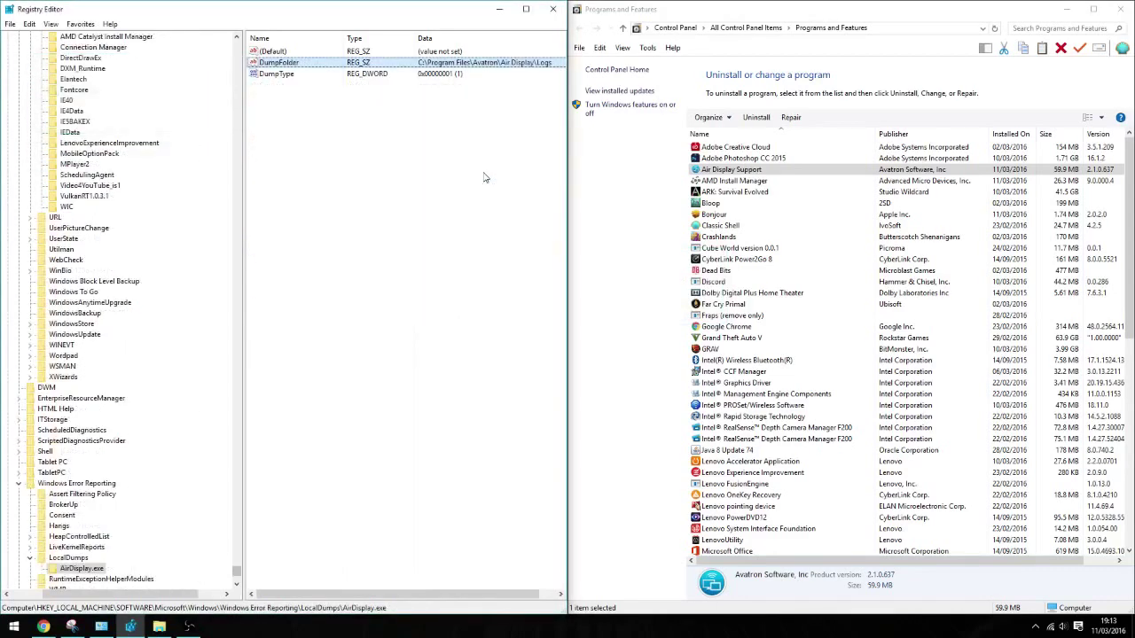
pyautogui.press('Delete')
pyautogui.press('Return')
# Step: Cancel the continued avatron search and delete the whole AirDisplay.exe key under LocalDumps
pyautogui.hotkey('ctrl', 'f')
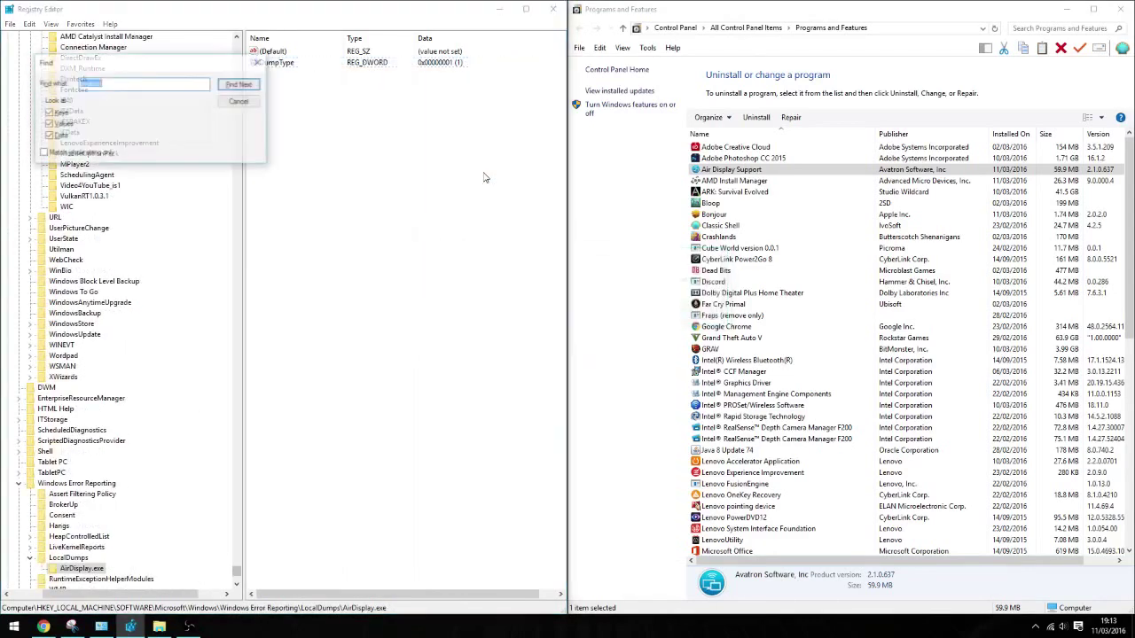
pyautogui.press('Return')
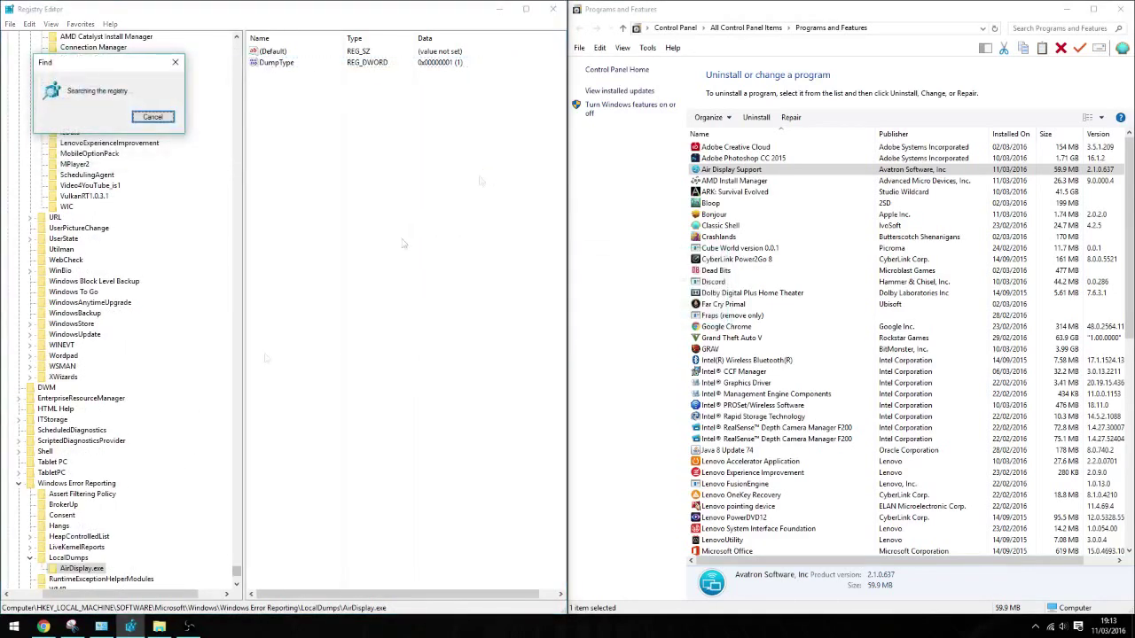
pyautogui.click(143, 122)
pyautogui.click(63, 555)
pyautogui.click(70, 568)
pyautogui.press('Delete')
pyautogui.press('Return')
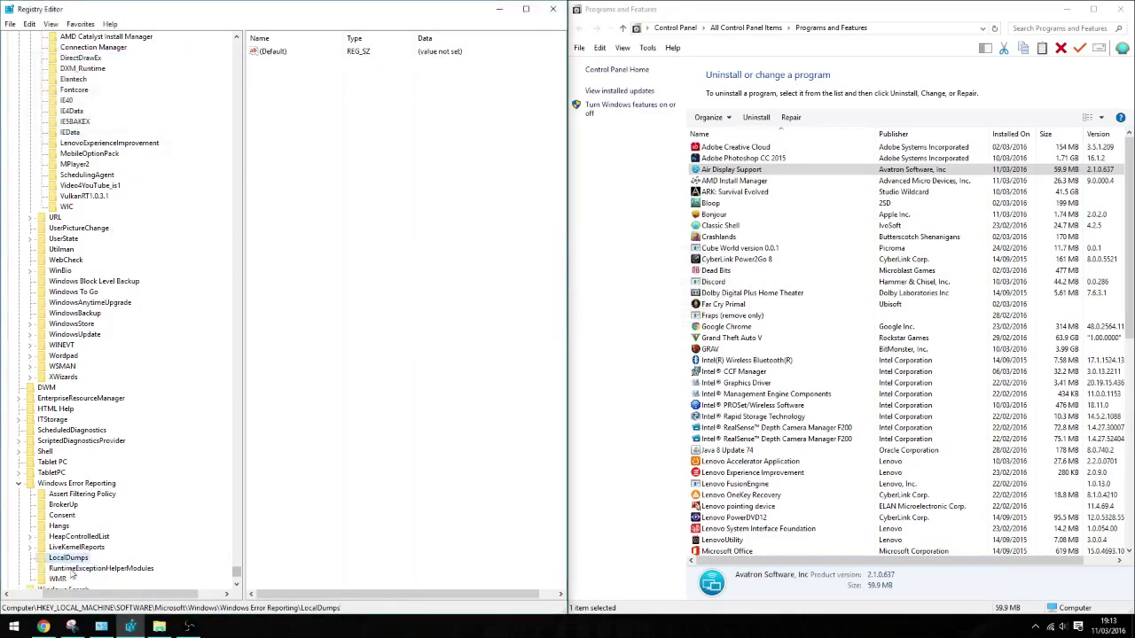
# Step: Search for the next avatron entry and meanwhile try to uninstall Air Display Support in Programs and Features
pyautogui.hotkey('ctrl', 'f')
pyautogui.press('Return')
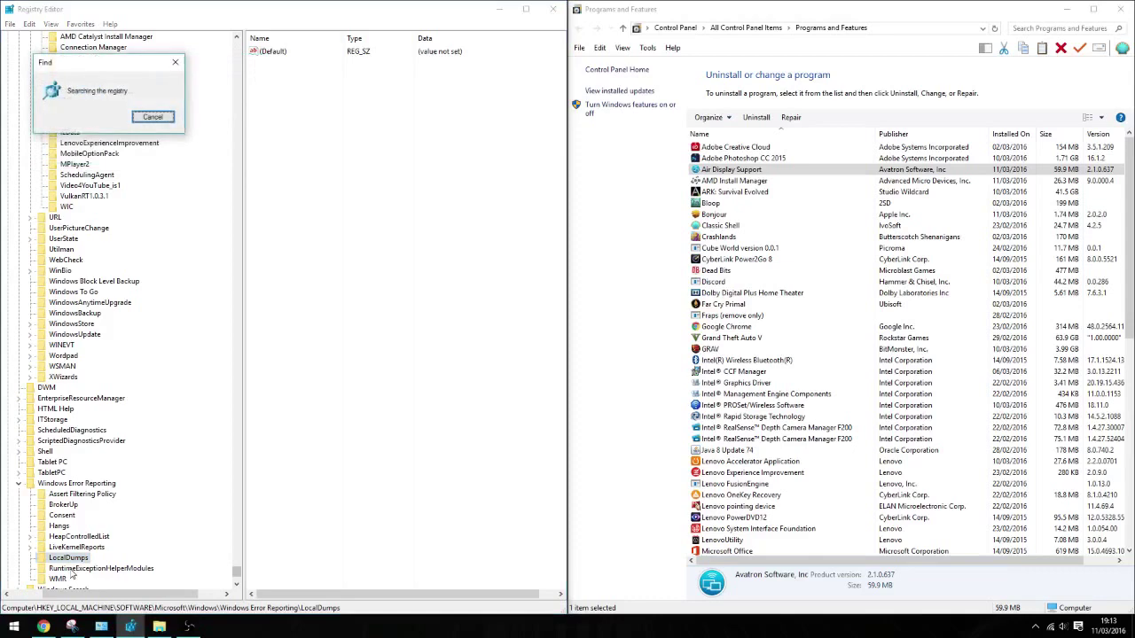
pyautogui.click(756, 117)
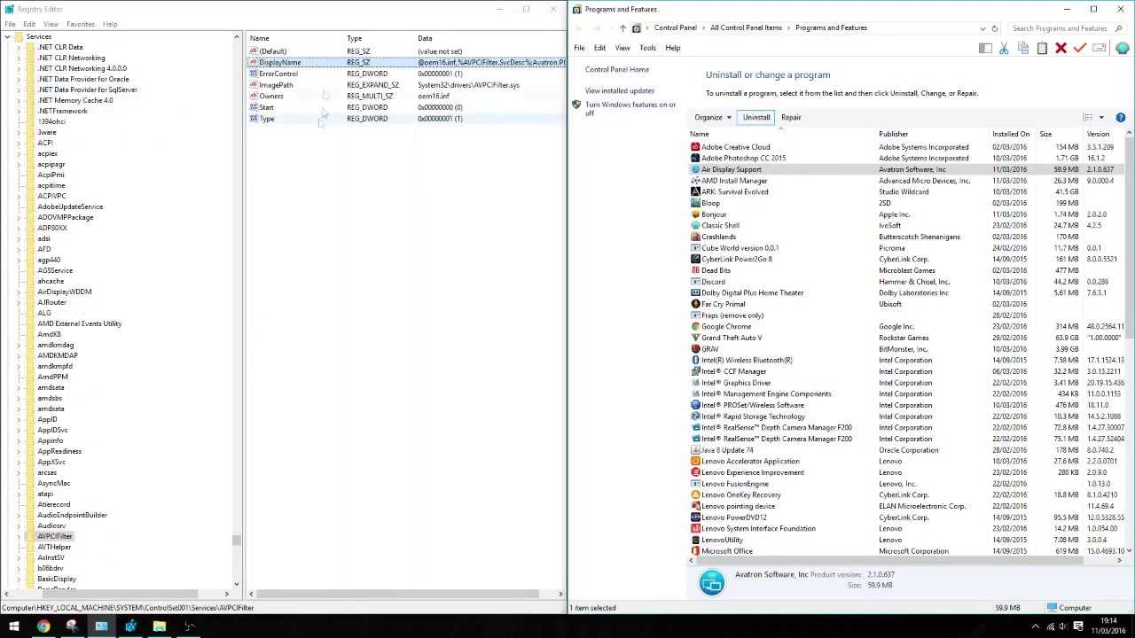
# Step: Back in the Registry Editor, delete the AVPCIFilter service's DisplayName value, then find and delete the next avatron value
pyautogui.click(318, 64)
pyautogui.press('Delete')
pyautogui.press('Return')
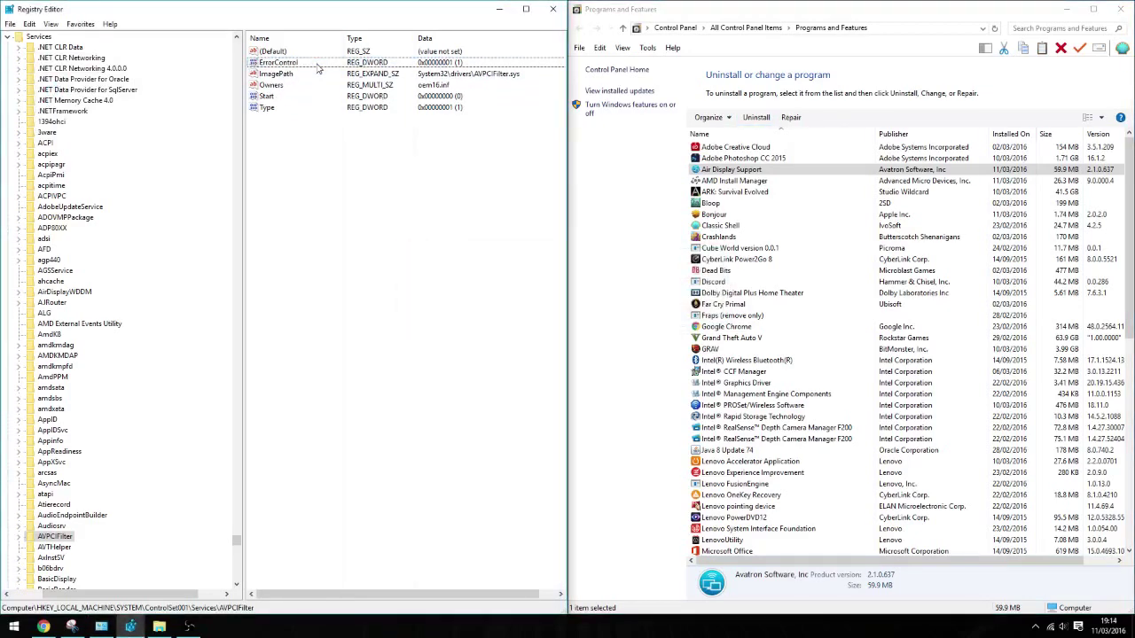
pyautogui.hotkey('ctrl', 'f')
pyautogui.press('Return')
pyautogui.press('Delete')
pyautogui.press('Return')
# Step: Find the avatron value beginning {13F2087D in FirewallRules, widen the window and the Data column to read it, and delete it
pyautogui.hotkey('ctrl', 'f')
pyautogui.press('Return')
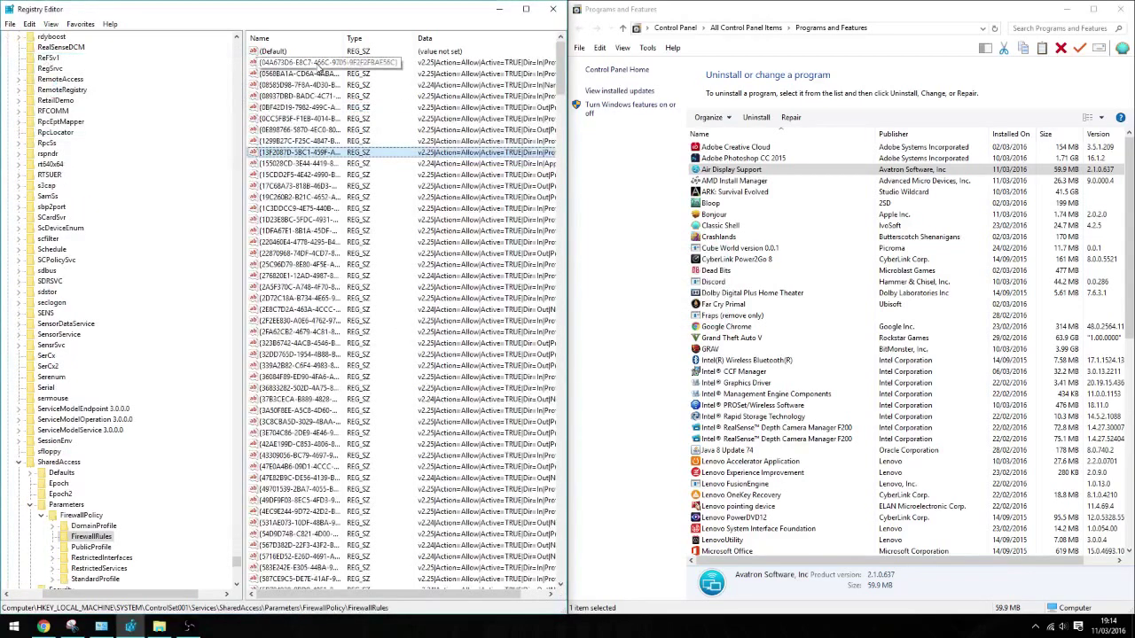
pyautogui.moveTo(408, 592); pyautogui.dragTo(456, 592)
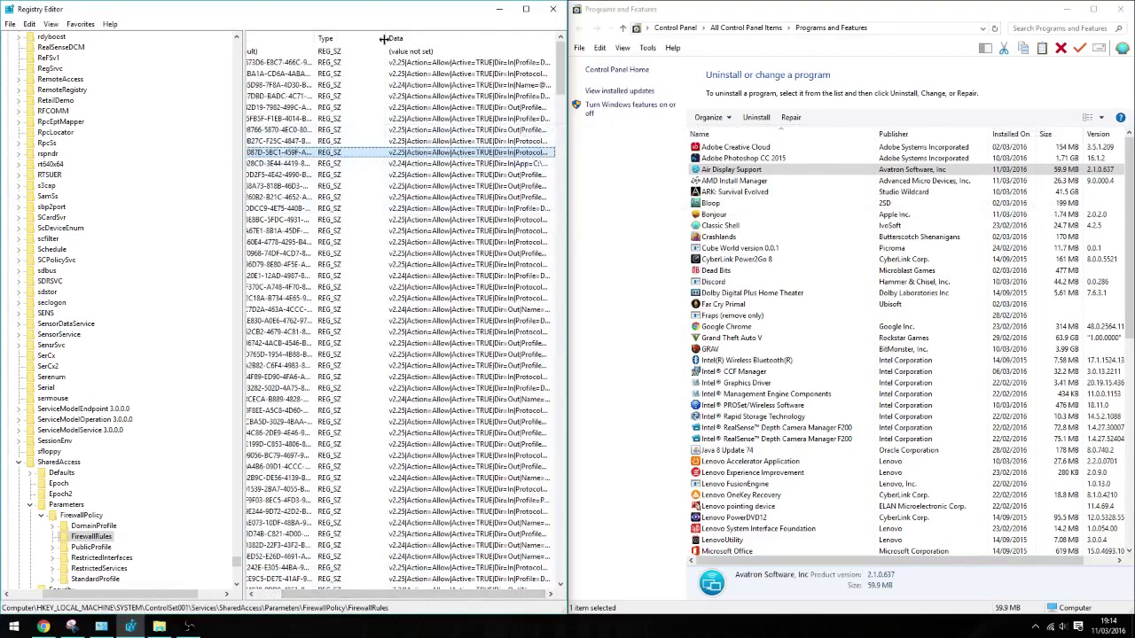
pyautogui.moveTo(385, 39); pyautogui.dragTo(379, 39)
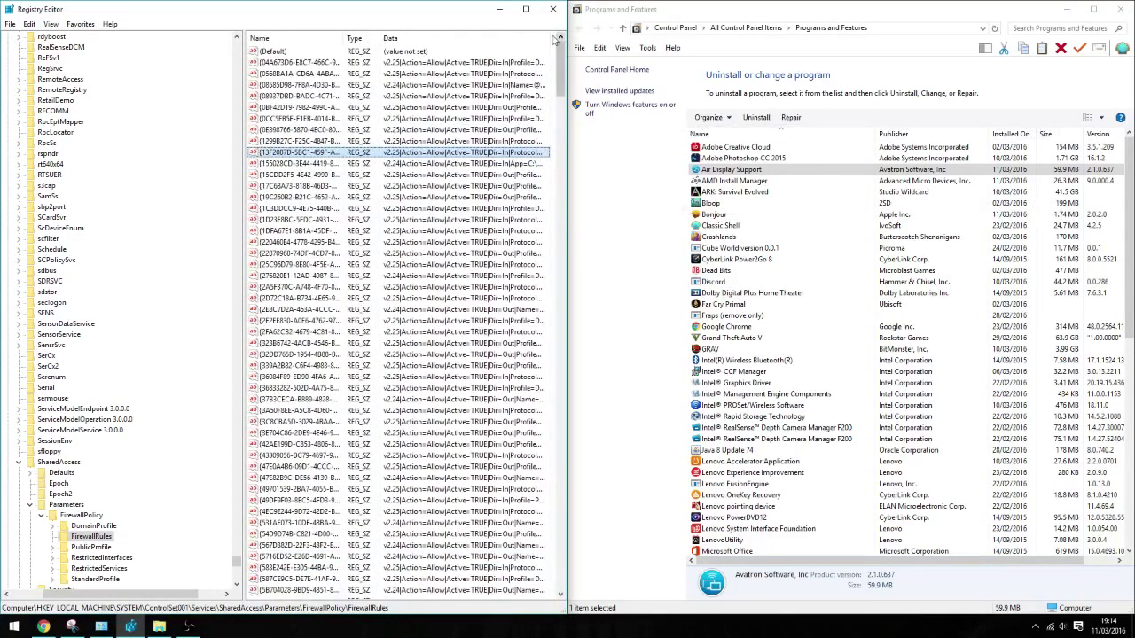
pyautogui.moveTo(575, 110); pyautogui.dragTo(730, 111)
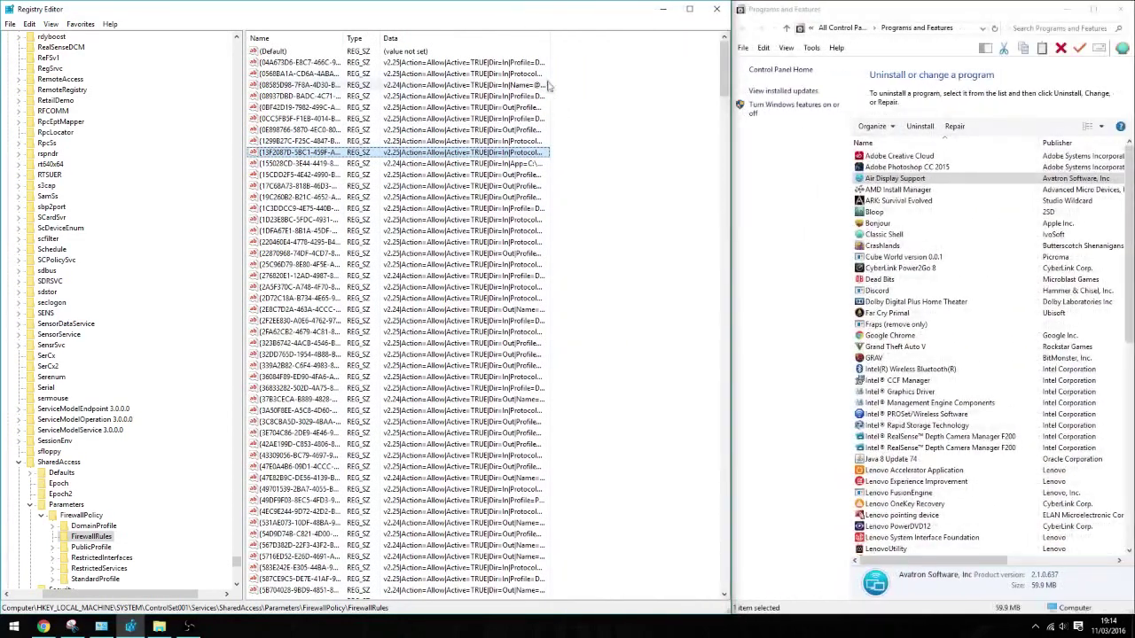
pyautogui.moveTo(551, 39); pyautogui.dragTo(685, 40)
pyautogui.press('Delete')
pyautogui.press('Return')
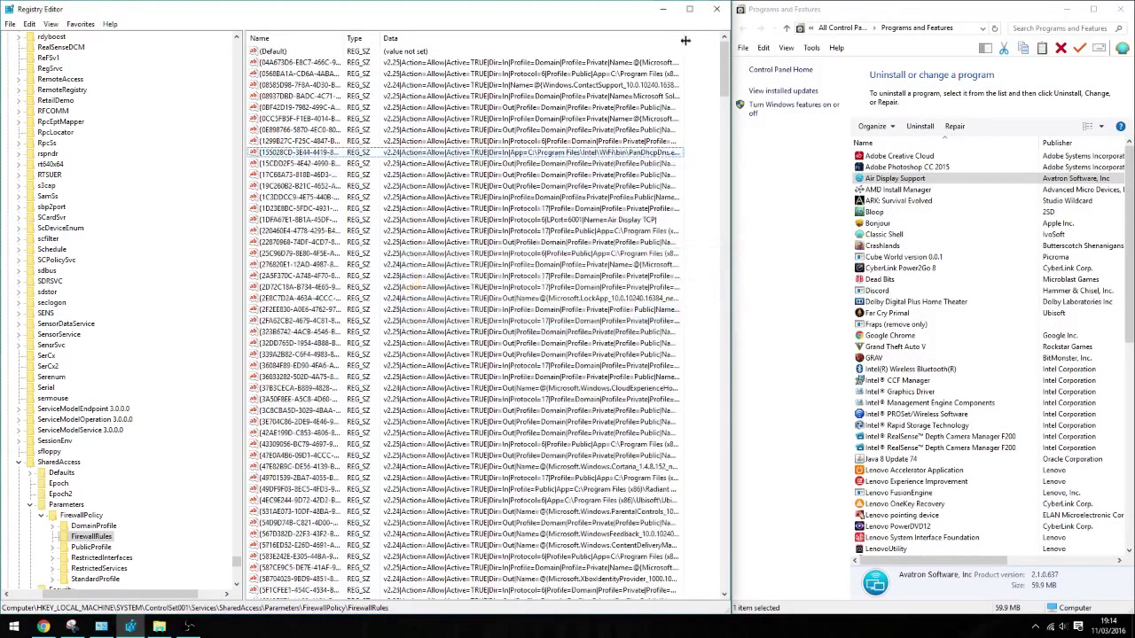
# Step: Find the OemPath value of the avpcifilter.inf driver package under DriverPackages and try to delete it
pyautogui.hotkey('ctrl', 'f')
pyautogui.press('Return')
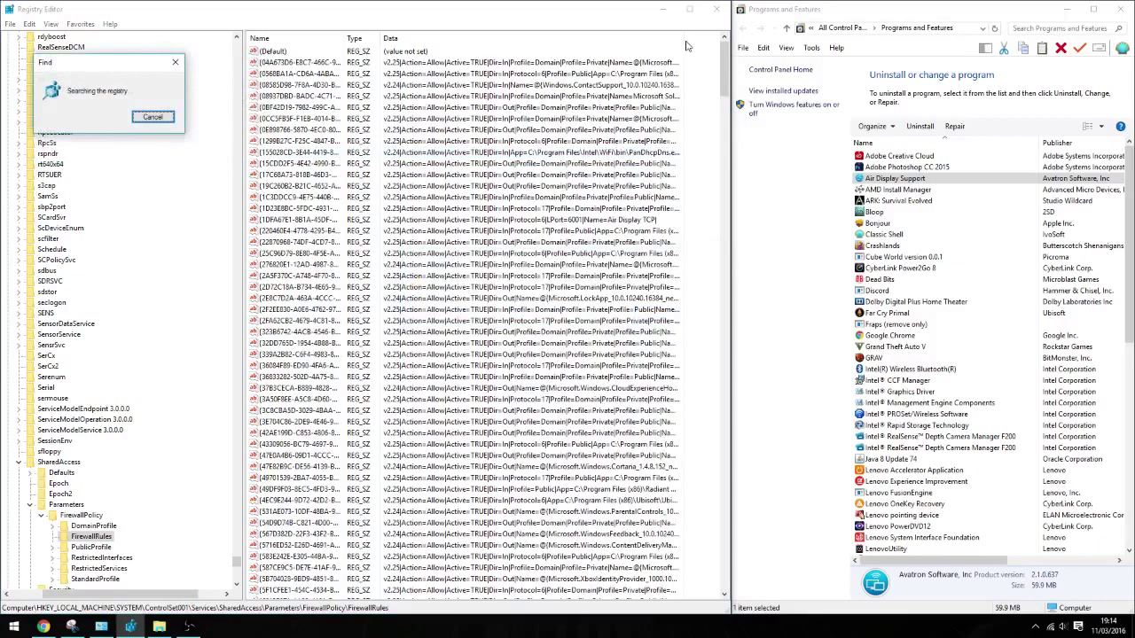
pyautogui.press('Delete')
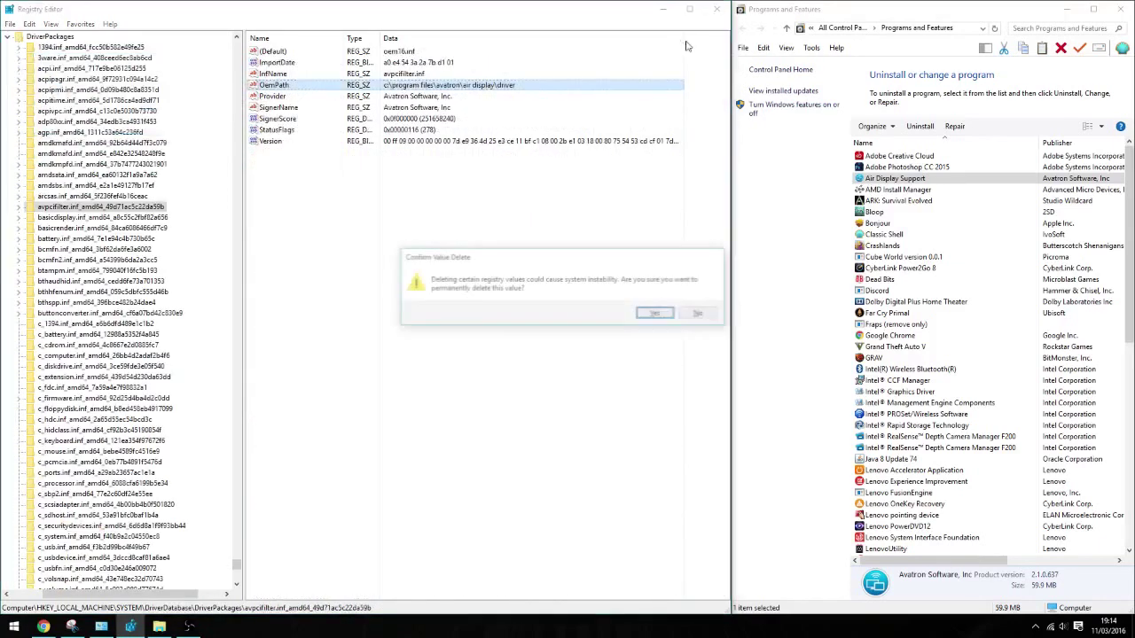
pyautogui.press('Return')
pyautogui.press('Return')
# Step: Try to delete the next avatron matches, Provider and SignerName, in the avpcifilter.inf driver package key
pyautogui.hotkey('ctrl', 'f')
pyautogui.press('Return')
pyautogui.press('Delete')
pyautogui.press('Return')
pyautogui.press('Return')
pyautogui.press('F3')
pyautogui.press('Delete')
pyautogui.press('Return')
pyautogui.press('Return')
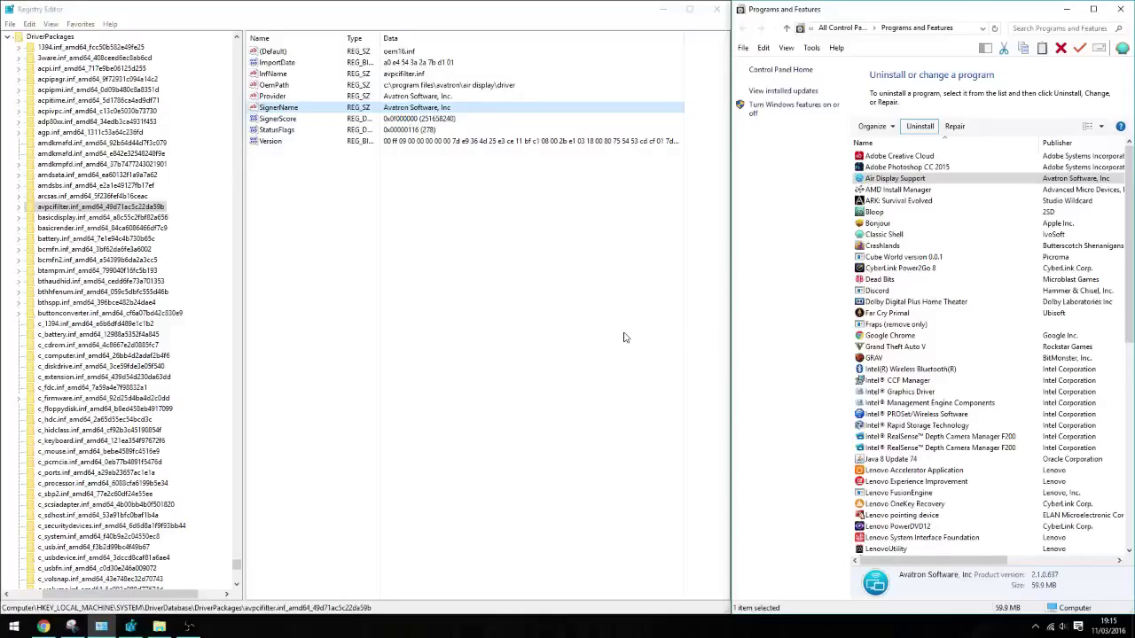
# Step: Continue the avatron search past the avpcifilter driver package's Strings key and delete value 5 in the UFH\SHC key
pyautogui.click(625, 337)
pyautogui.hotkey('ctrl', 'f')
pyautogui.press('Return')
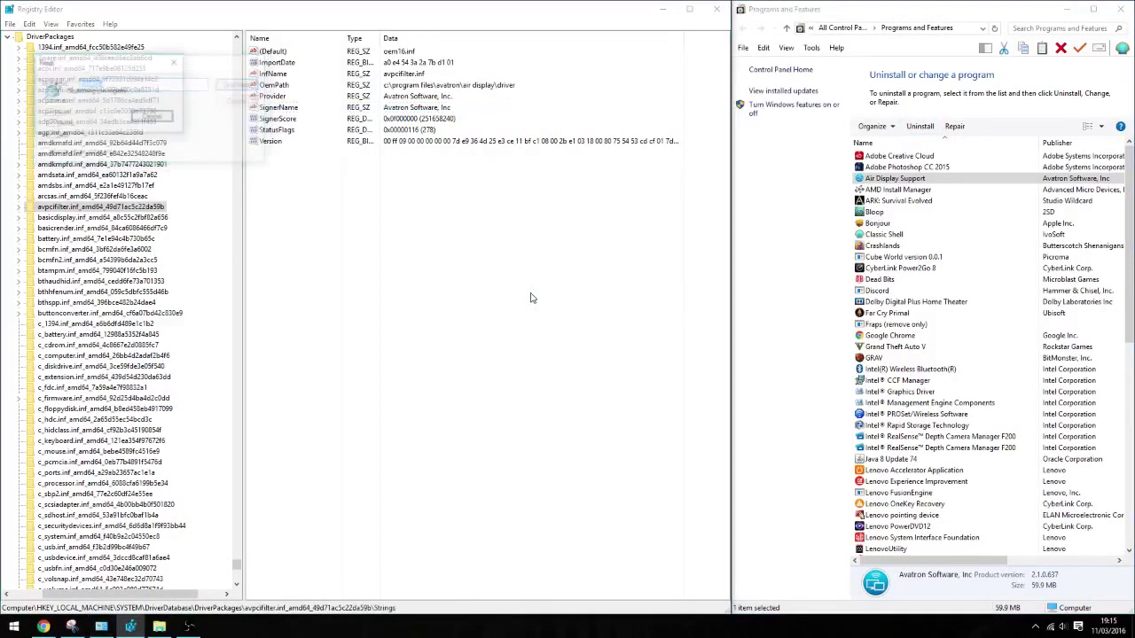
pyautogui.press('Return')
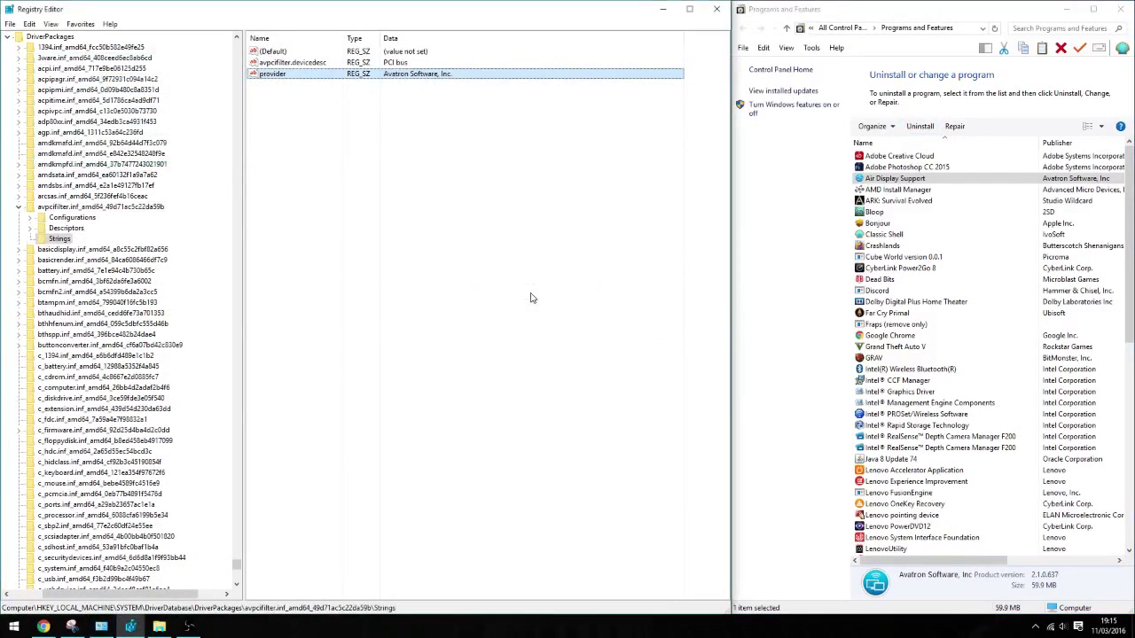
pyautogui.hotkey('ctrl', 'f')
pyautogui.press('Return')
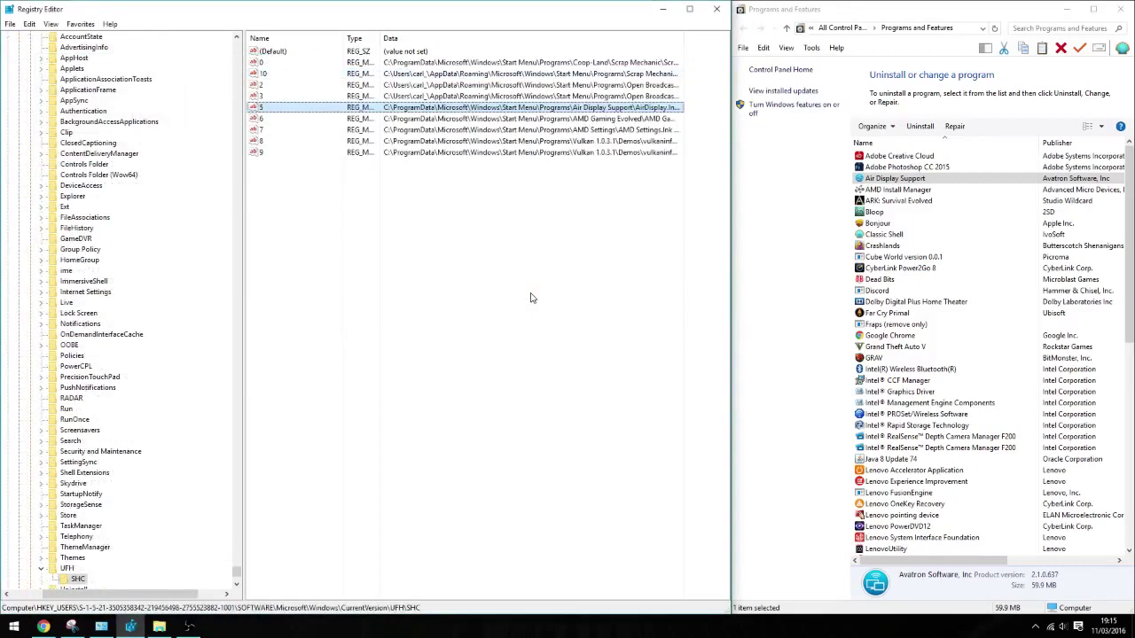
pyautogui.press('Delete')
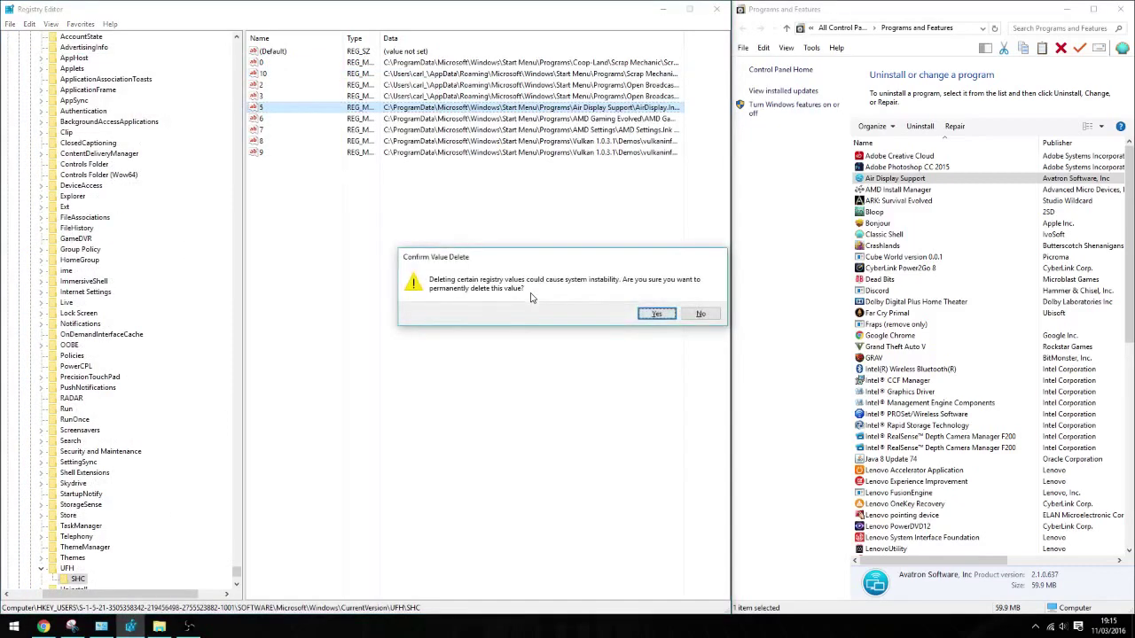
pyautogui.press('Return')
# Step: Find and delete the next two avatron values under AppCompatFlags, starting in the Compatibility Assistant\Store key
pyautogui.hotkey('ctrl', 'f')
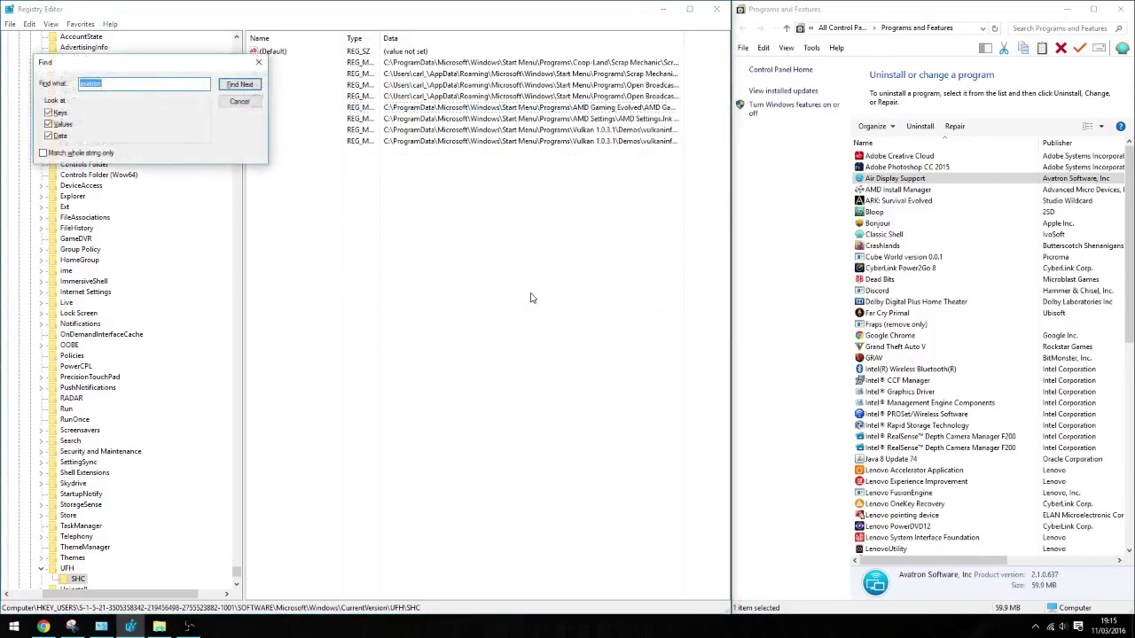
pyautogui.press('Return')
pyautogui.press('Delete')
pyautogui.press('Return')
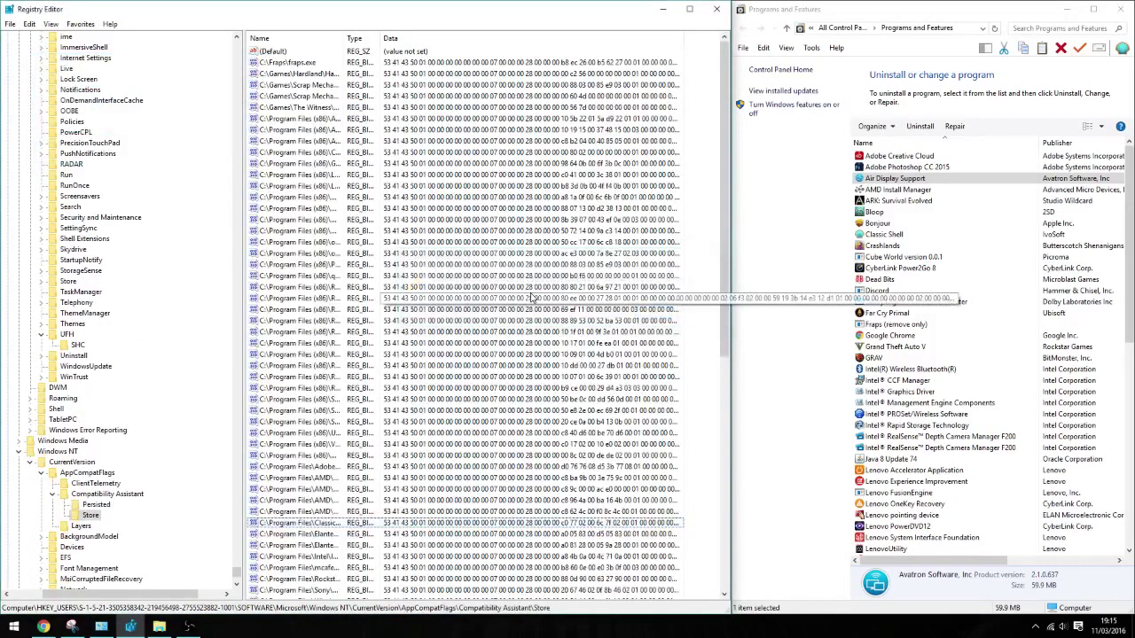
pyautogui.press('F3')
pyautogui.press('Delete')
pyautogui.press('Return')
# Step: Repeat the avatron search through the rest of the registry to check for remaining entries
pyautogui.hotkey('ctrl', 'f')
pyautogui.press('Return')
pyautogui.press('Return')
pyautogui.hotkey('ctrl', 'f')
pyautogui.press('Return')
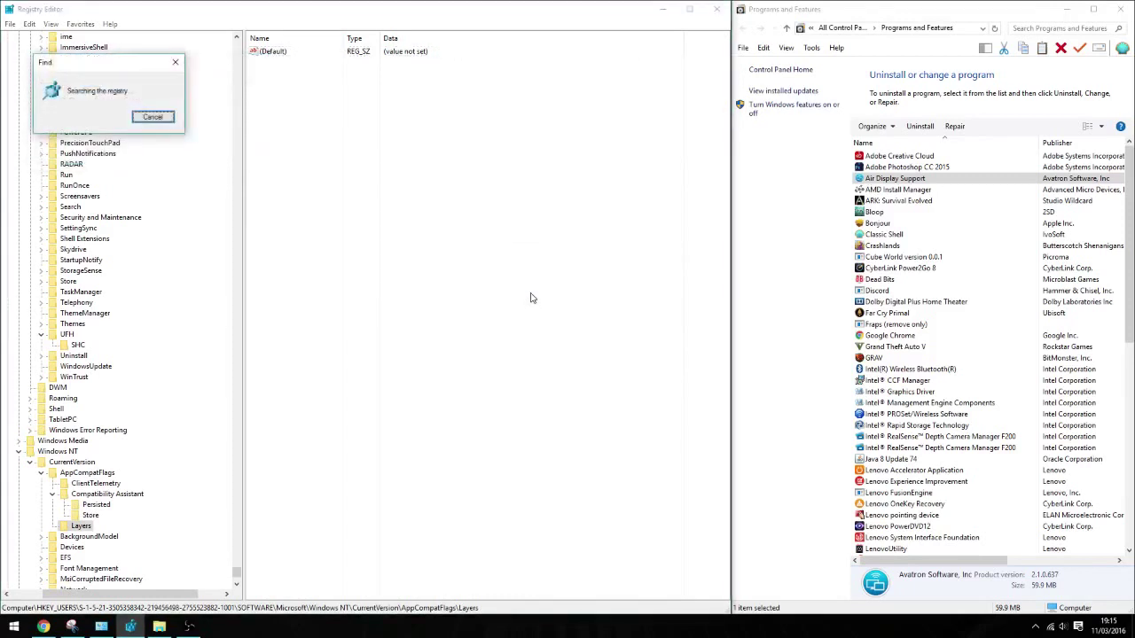
pyautogui.press('Return')
# Step: Enter ava as a new search term, dismiss the search, and close the Registry Editor
pyautogui.click(30, 24)
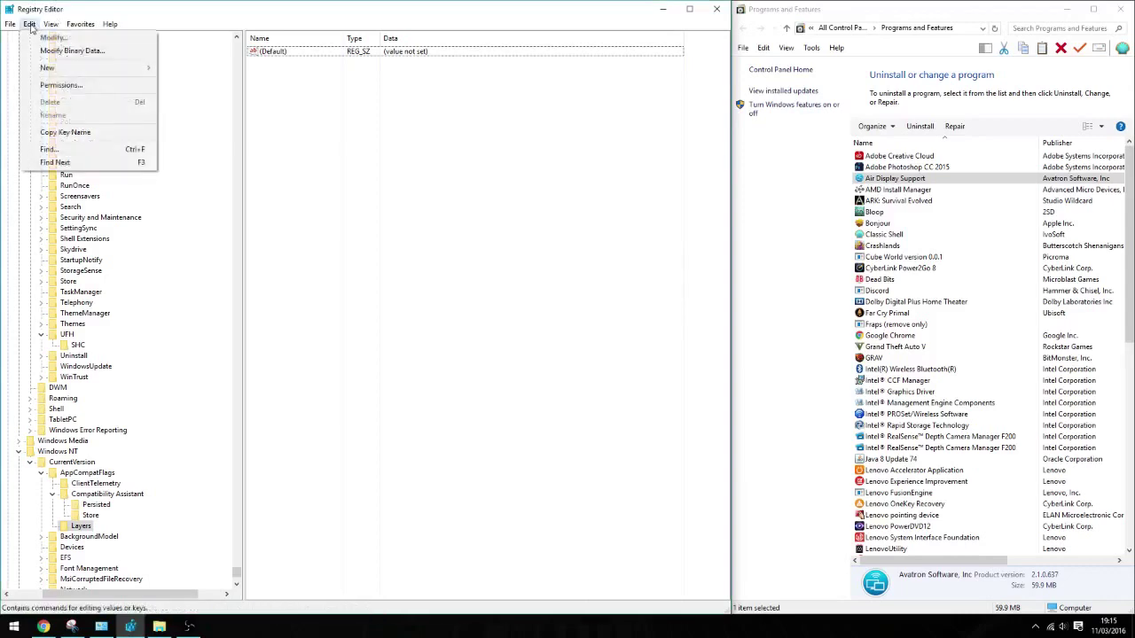
pyautogui.click(53, 147)
pyautogui.write('ava')
pyautogui.click(258, 61)
pyautogui.click(717, 9)
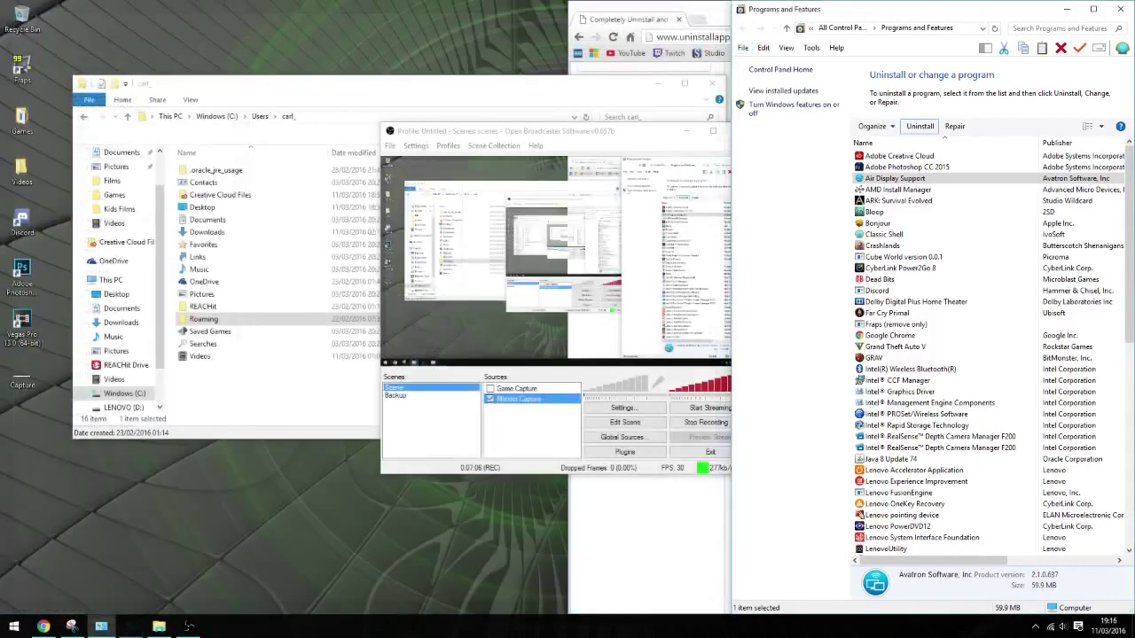
# Step: Clear away the recording software and File Explorer windows, and try again to uninstall Air Display Support
pyautogui.click(687, 131)
pyautogui.click(655, 149)
pyautogui.click(713, 86)
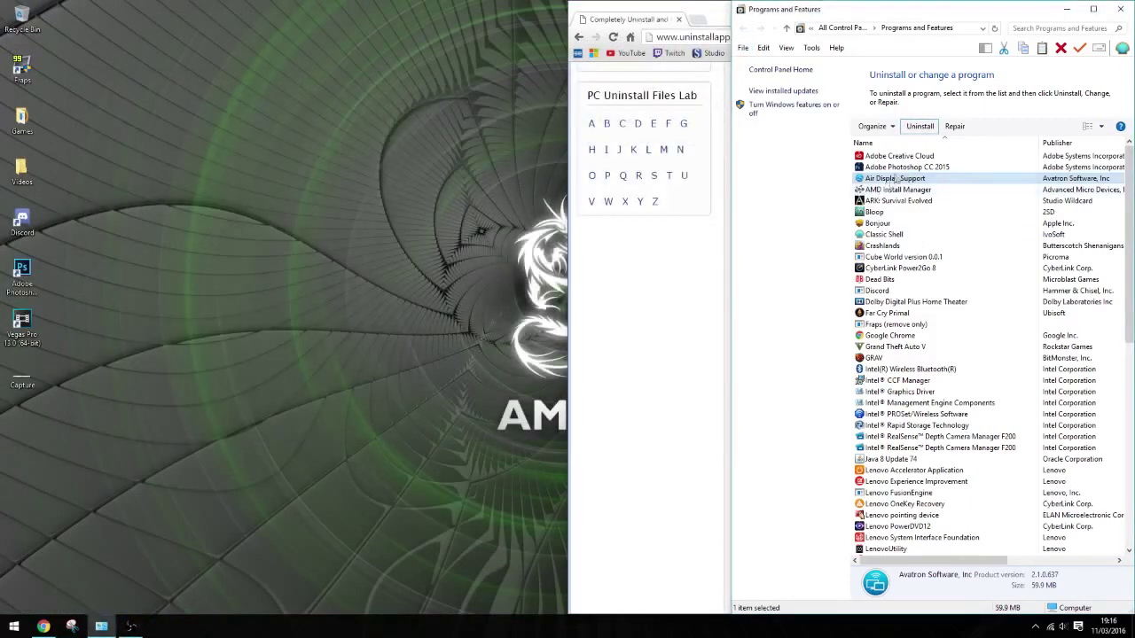
pyautogui.doubleClick(889, 181)
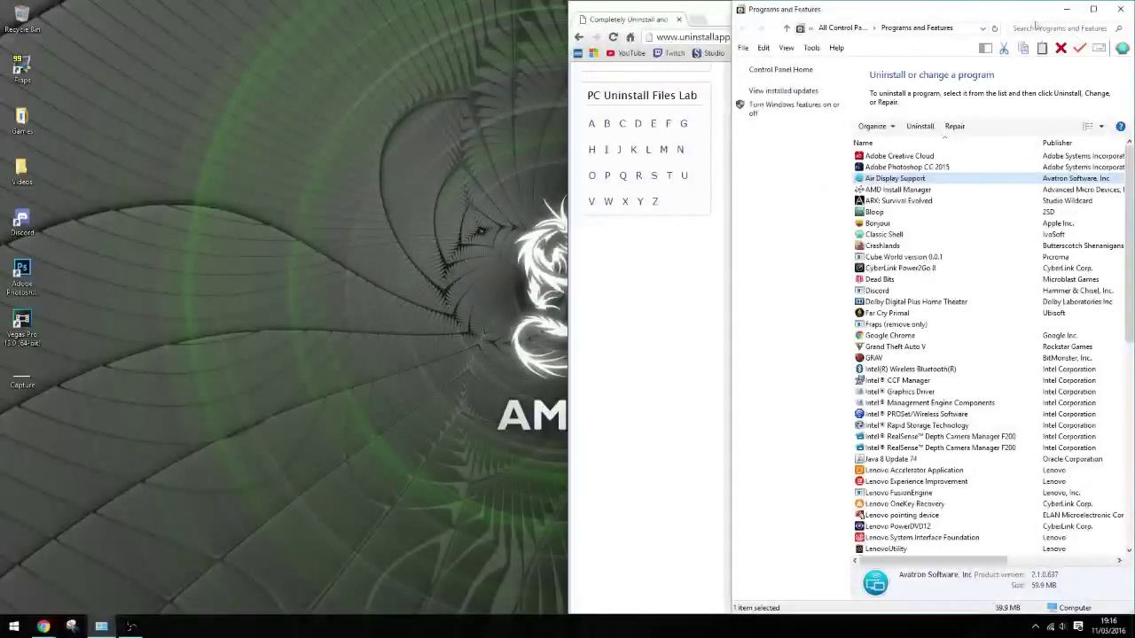
# Step: Move the Programs and Features window aside, open Notepad, and write "AND NOW WE RE-ST" in capitals
pyautogui.moveTo(1027, 16); pyautogui.dragTo(770, 54)
pyautogui.click(14, 626)
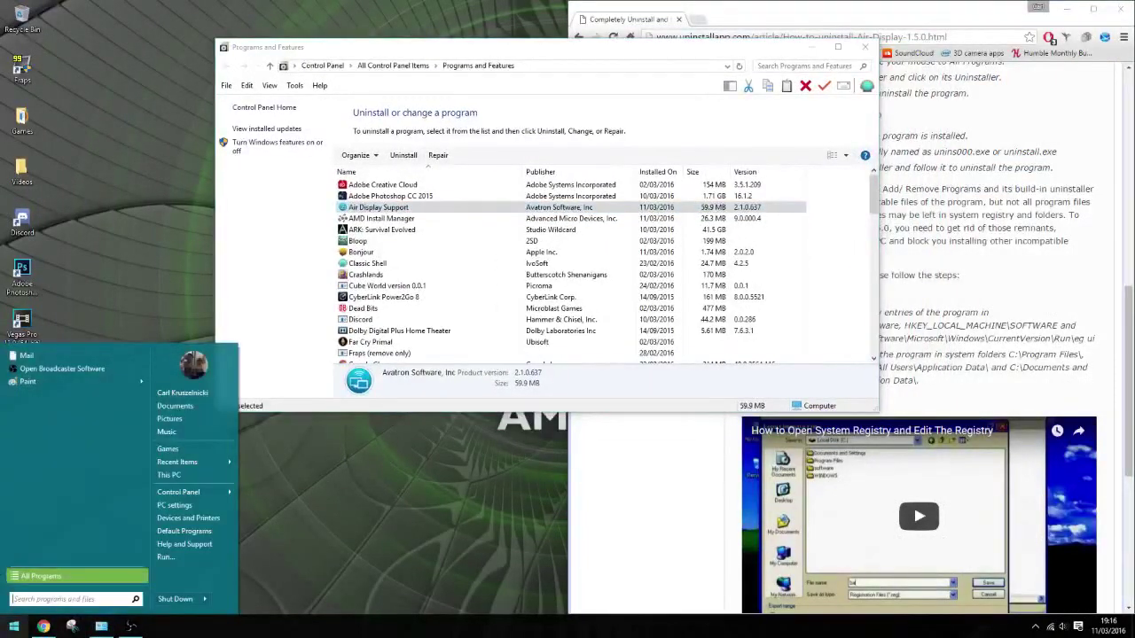
pyautogui.click(44, 577)
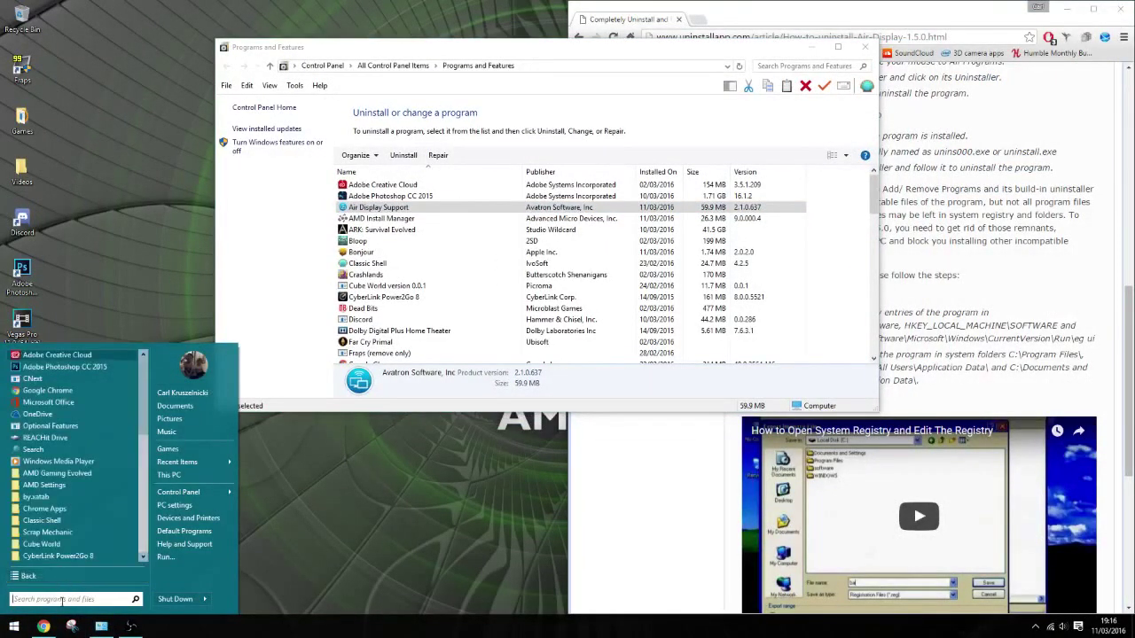
pyautogui.write('notepad')
pyautogui.click(43, 378)
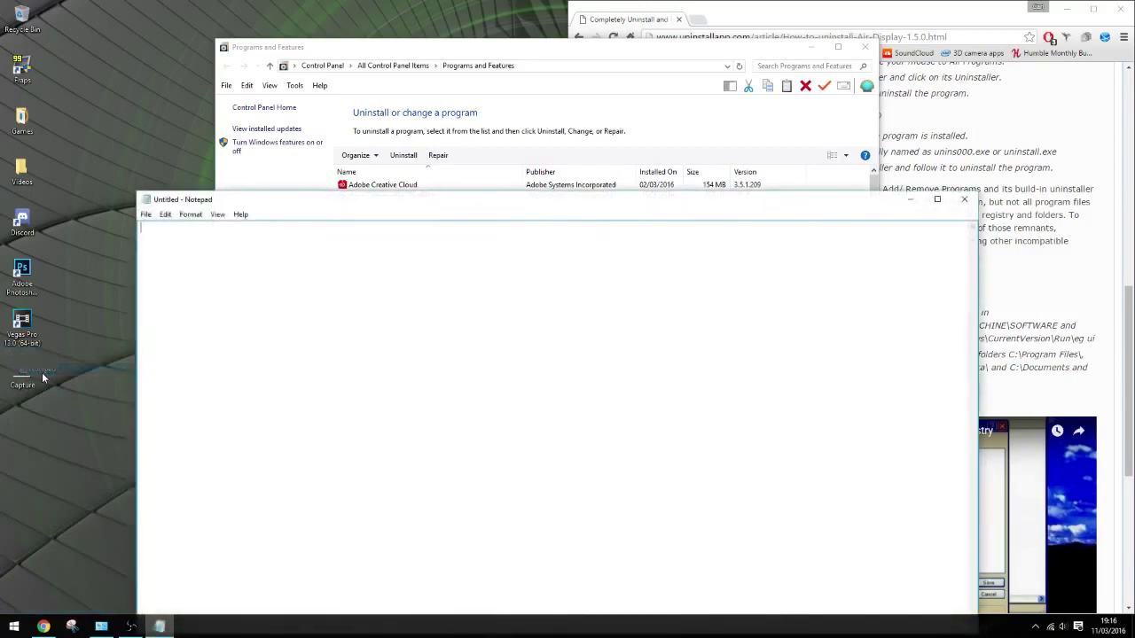
pyautogui.press('capslock')
pyautogui.write('AND NOW WE RE-ST')
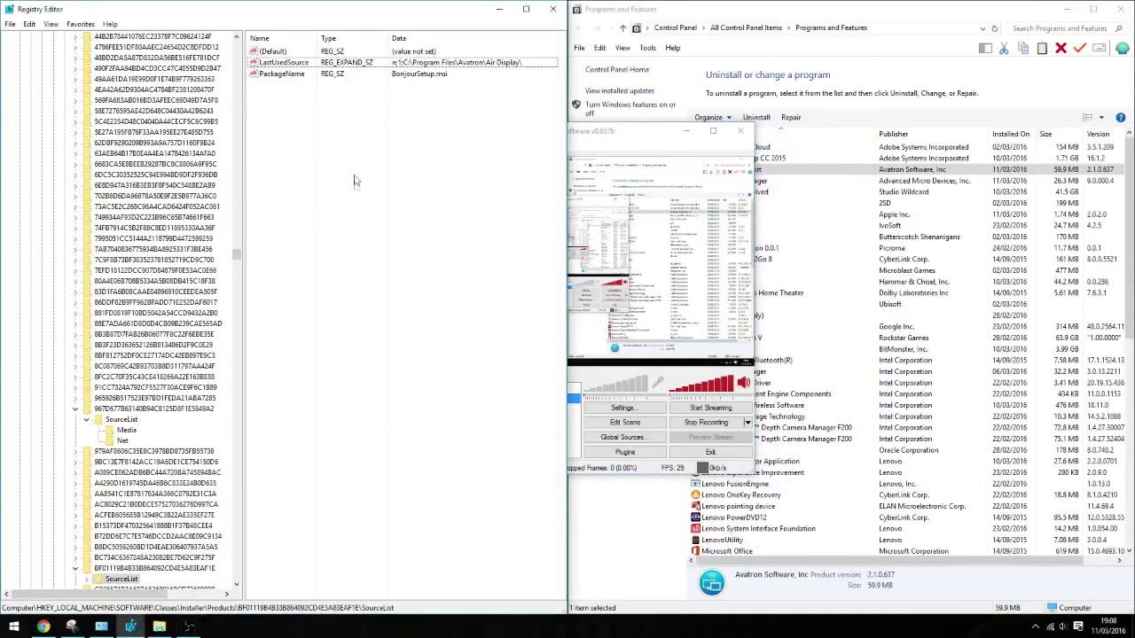
# Step: Delete the LastUsedSource value pointing to the Avatron Air Display folder from the open SourceList key
pyautogui.click(295, 64)
pyautogui.press('Delete')
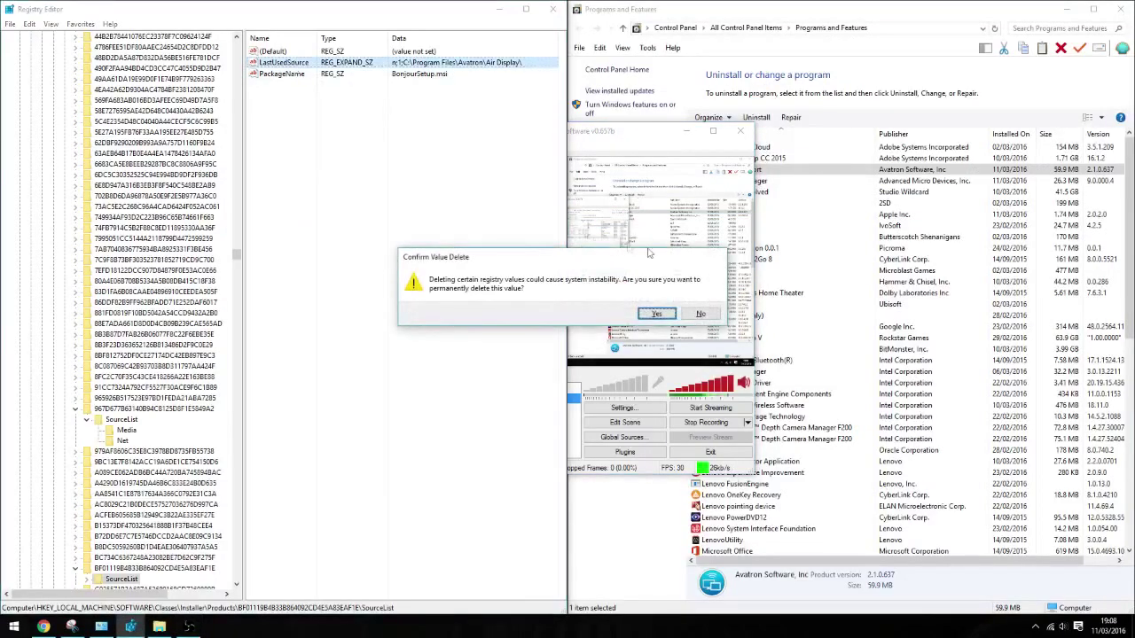
pyautogui.click(658, 316)
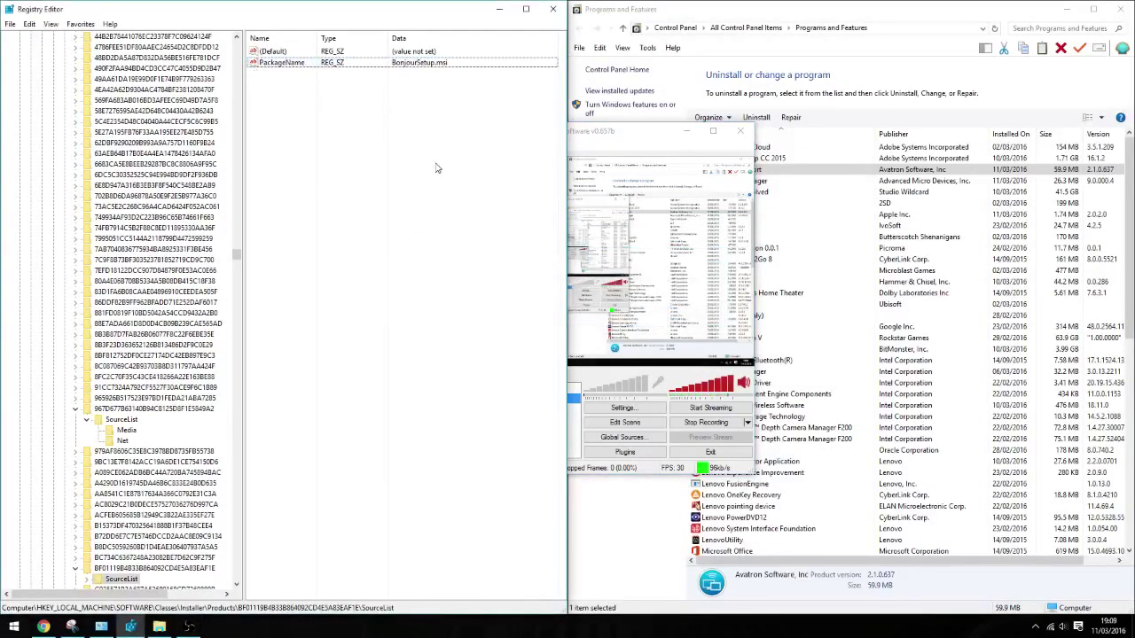
# Step: Find the next avatron entry and delete the value named 1 in the SourceList\Net key
pyautogui.click(29, 24)
pyautogui.click(48, 144)
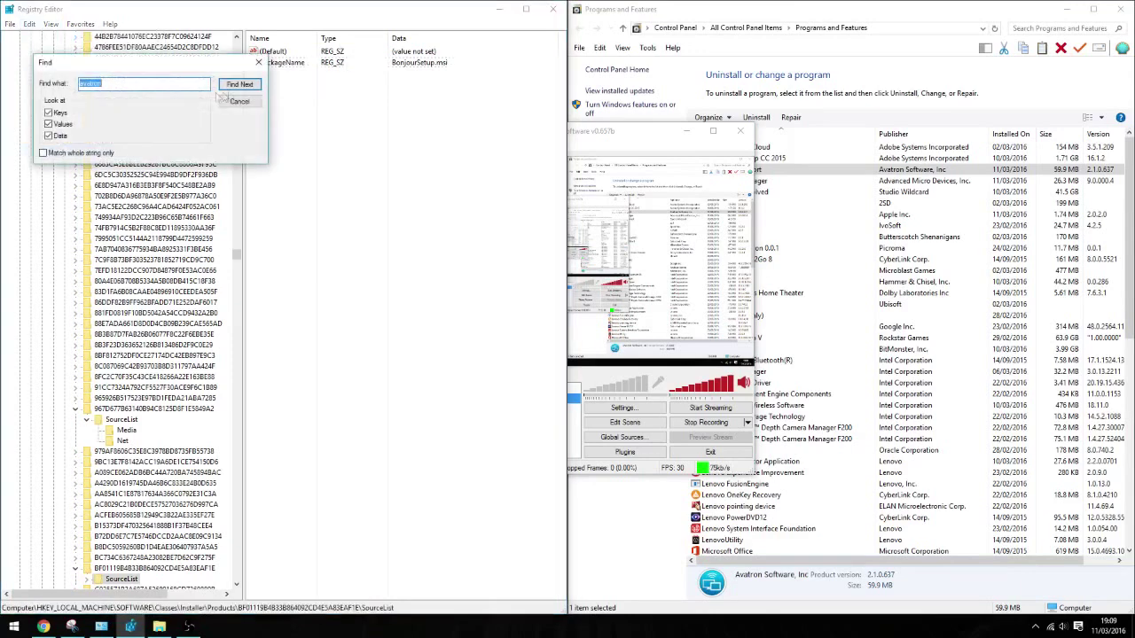
pyautogui.click(223, 87)
pyautogui.press('Delete')
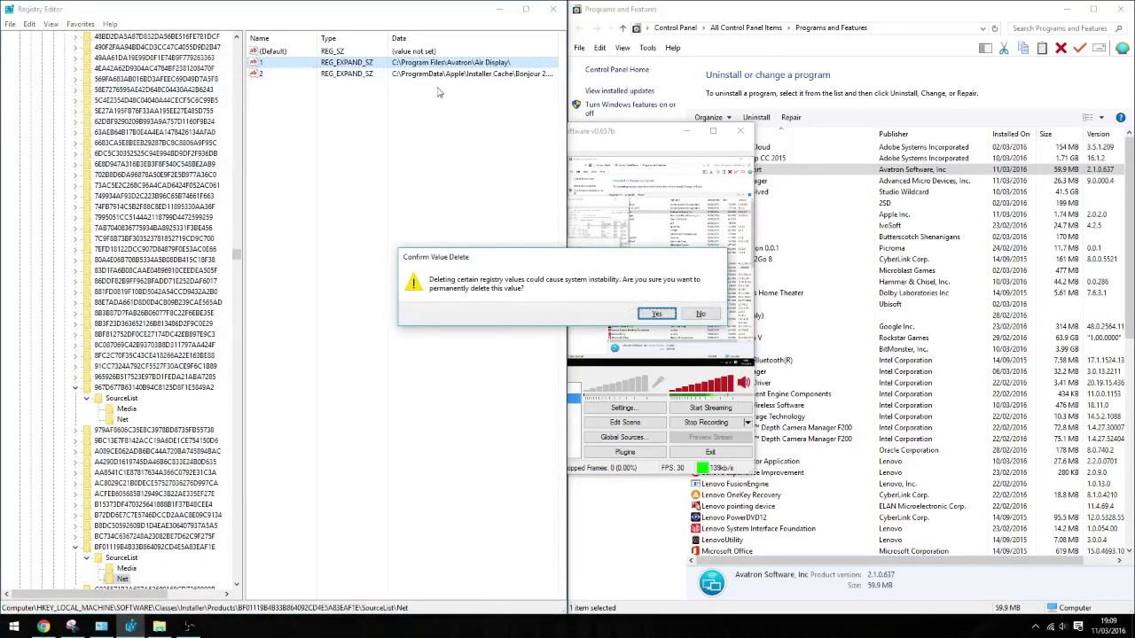
pyautogui.click(652, 313)
# Step: Search the registry for the next avatron entry and try again to uninstall Air Display Support
pyautogui.click(29, 24)
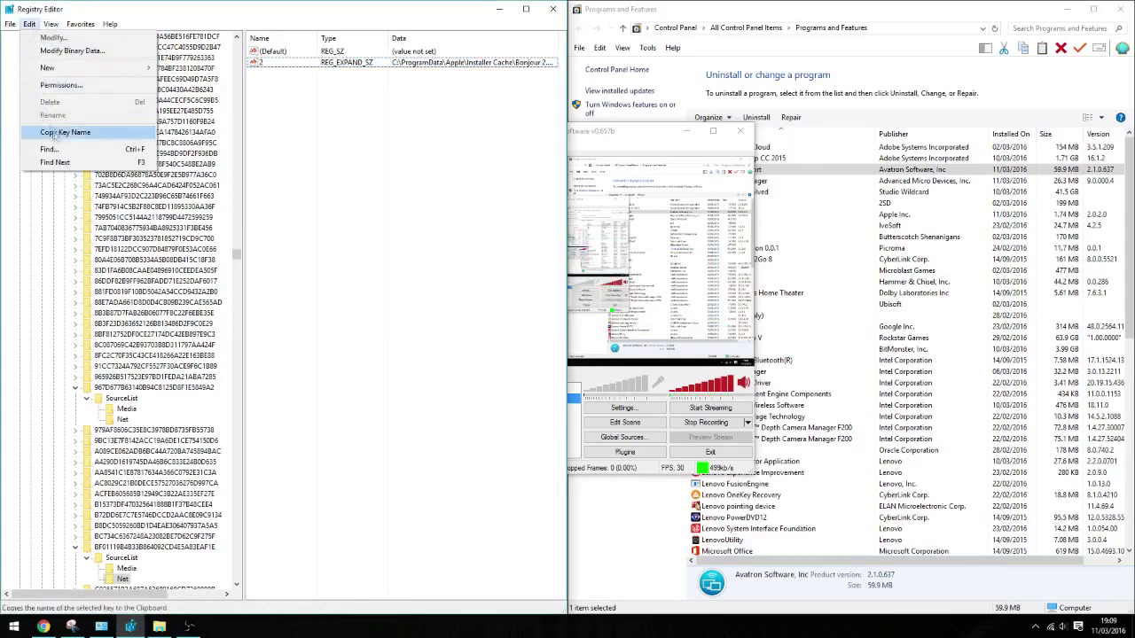
pyautogui.click(48, 148)
pyautogui.click(235, 87)
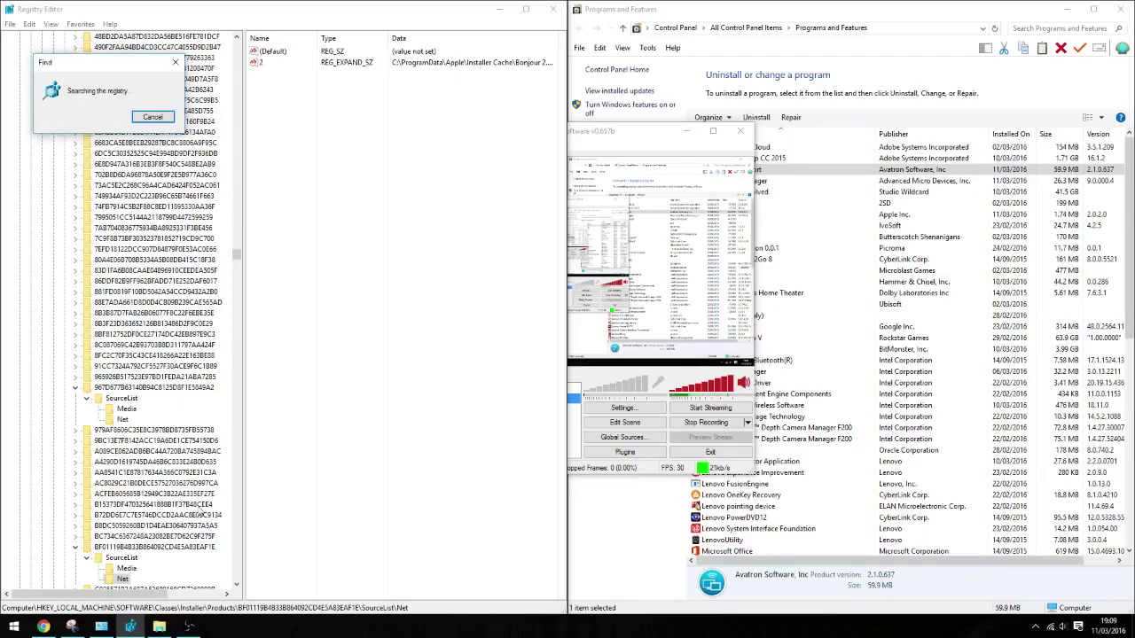
pyautogui.click(101, 627)
pyautogui.click(767, 119)
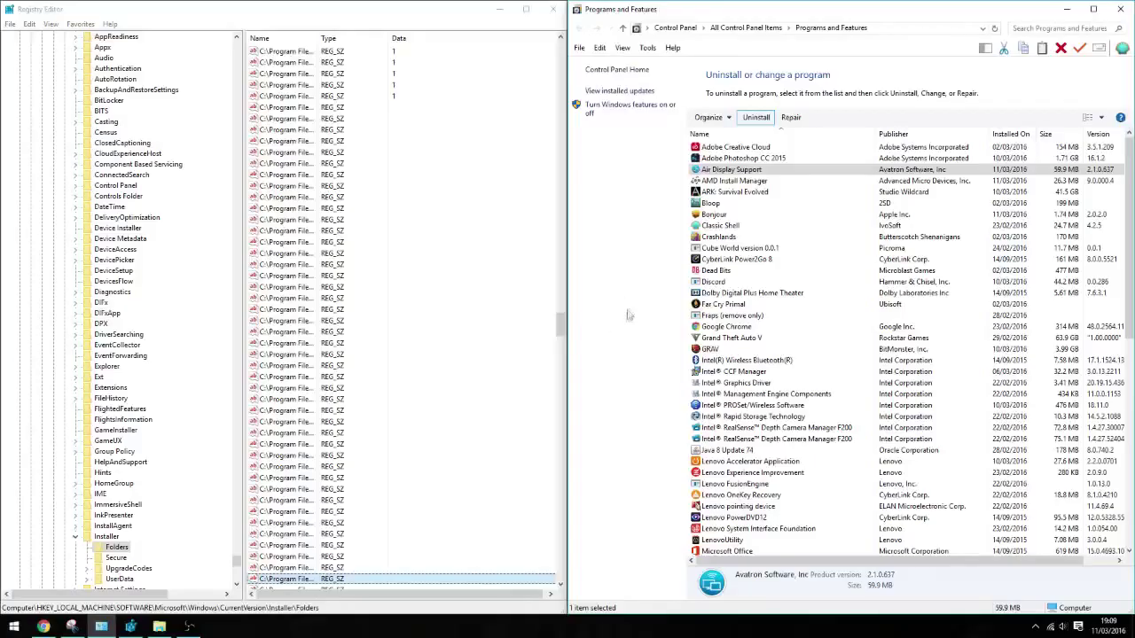
# Step: Find the next avatron match in the Installer\Folders key and widen the Name column to show the full paths
pyautogui.click(29, 24)
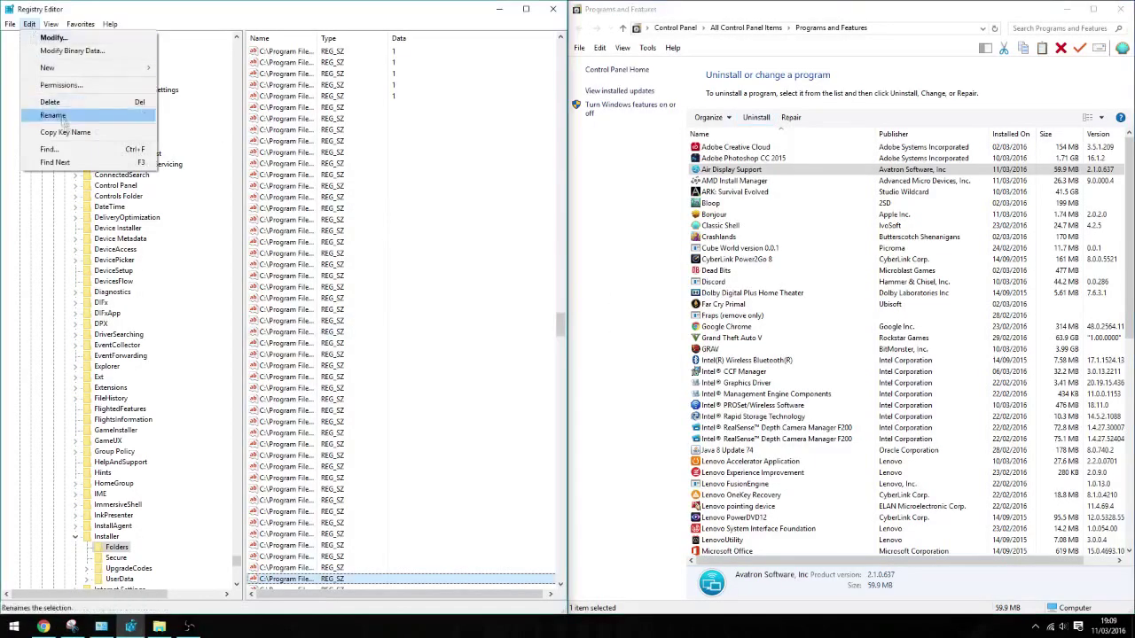
pyautogui.click(76, 148)
pyautogui.click(238, 86)
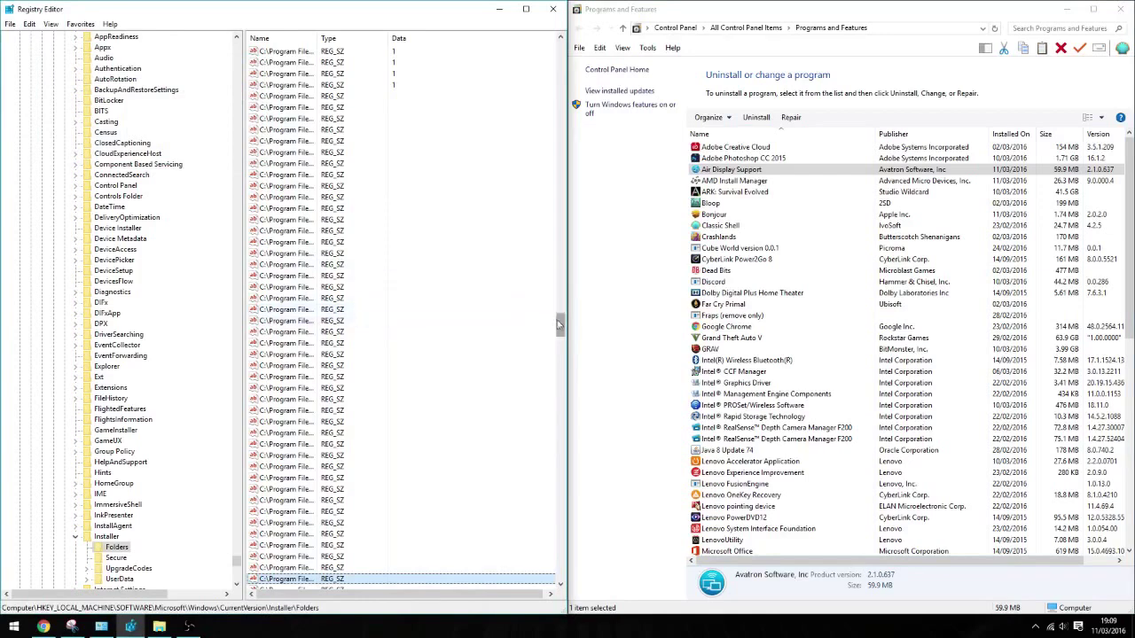
pyautogui.moveTo(561, 325); pyautogui.dragTo(560, 337)
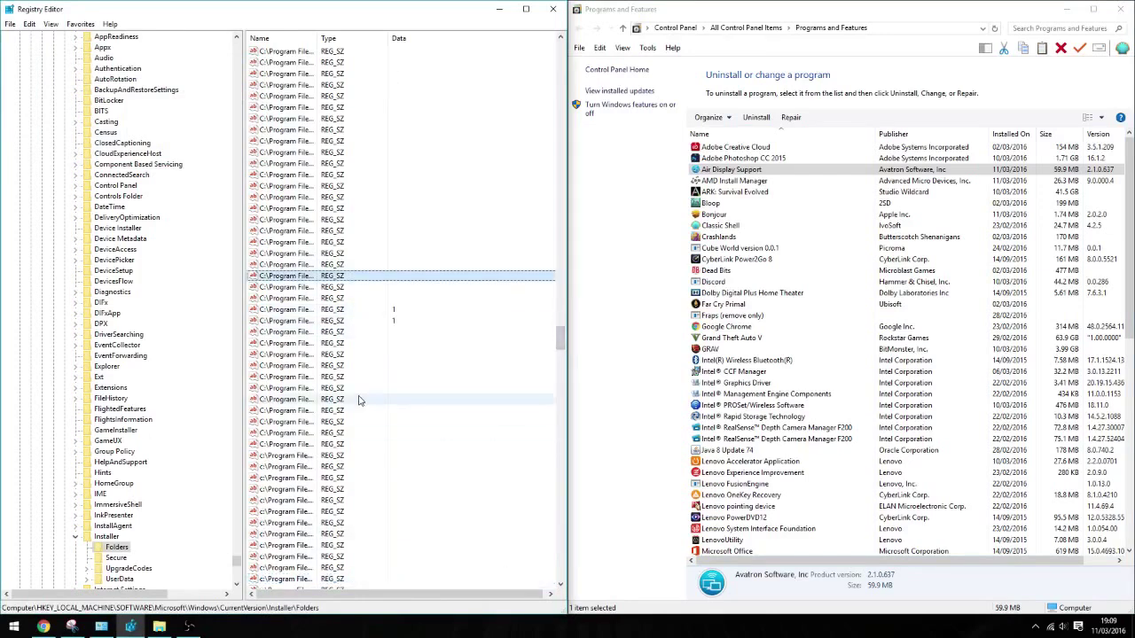
pyautogui.moveTo(318, 38); pyautogui.dragTo(463, 41)
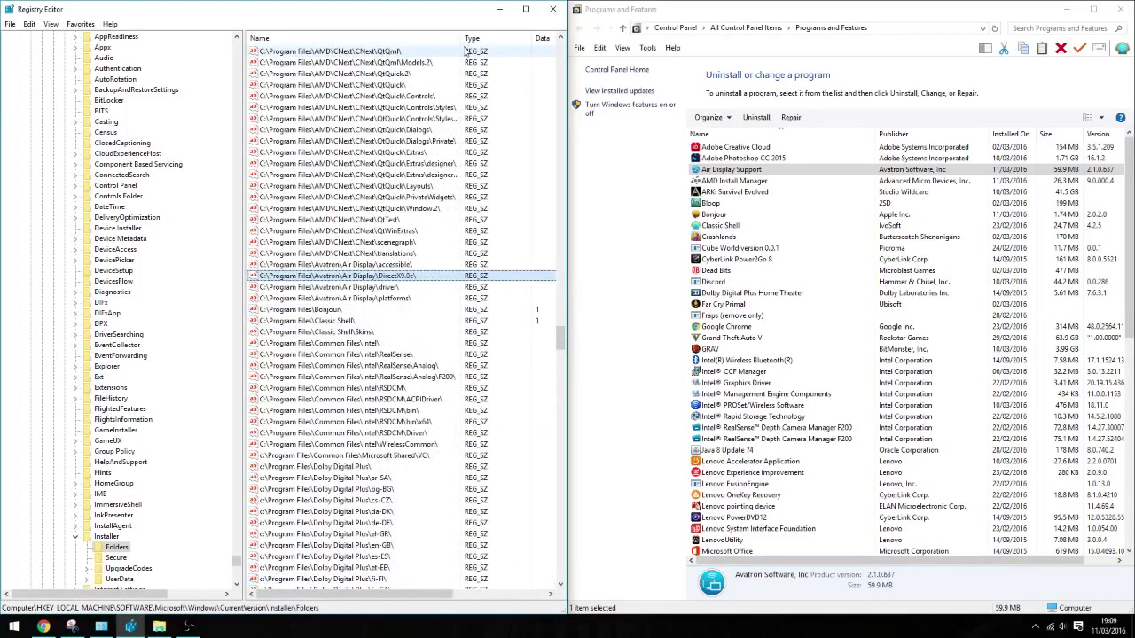
# Step: Delete the four Avatron\Air Display values from Installer\Folders: accessible, DirectX9.0c, driver and platforms
pyautogui.click(352, 266)
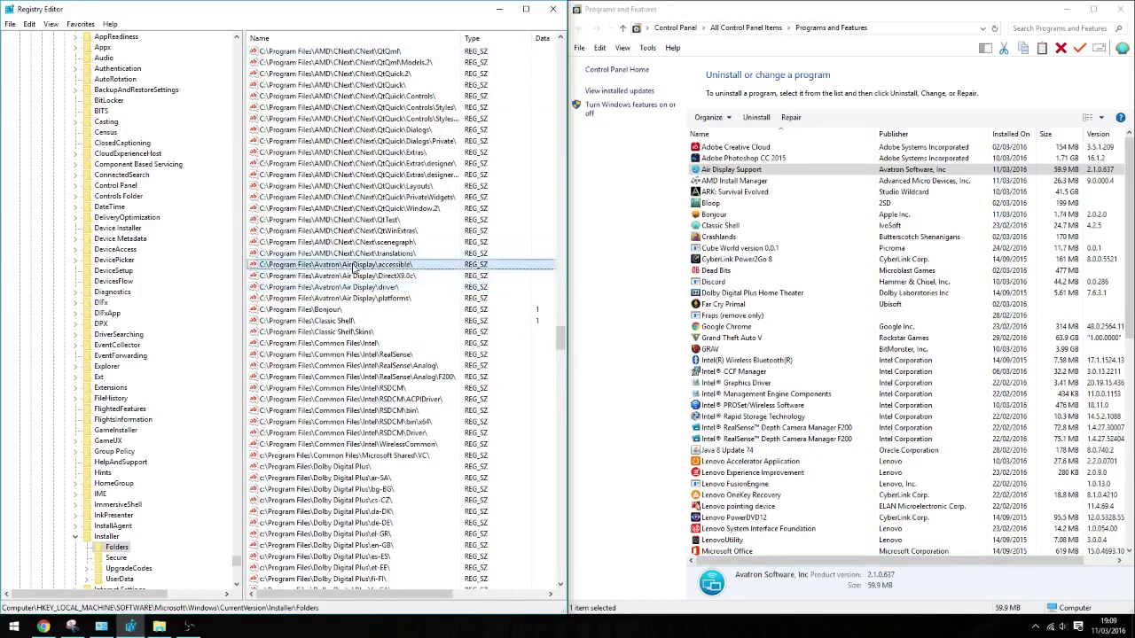
pyautogui.press('Delete')
pyautogui.press('Return')
pyautogui.press('Delete')
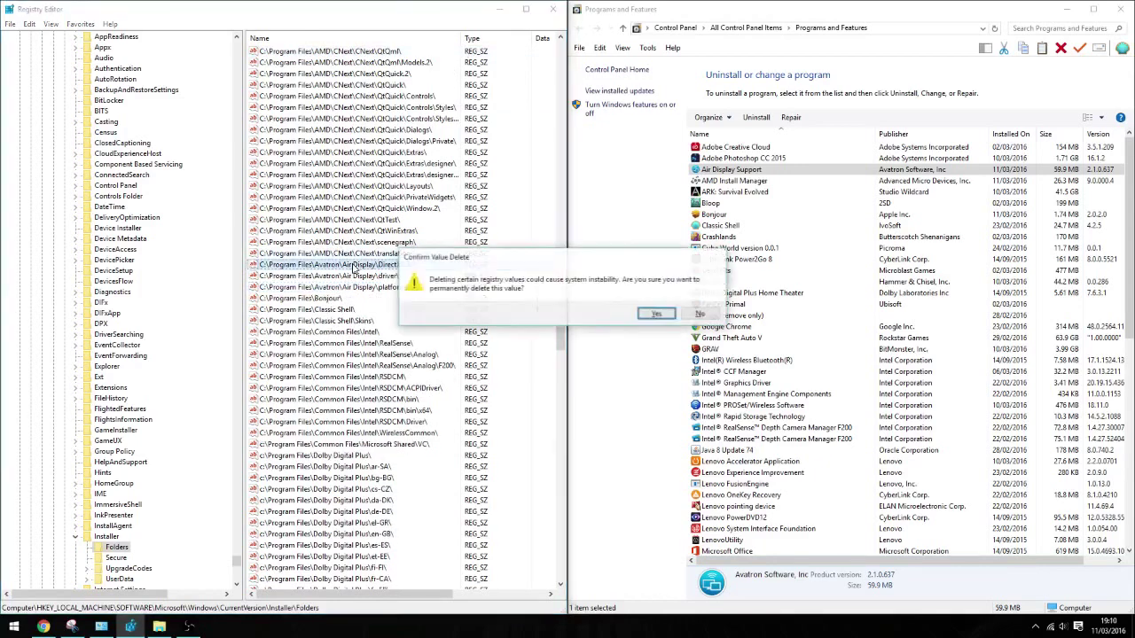
pyautogui.press('Return')
pyautogui.click(353, 267)
pyautogui.press('Delete')
pyautogui.press('Return')
pyautogui.click(353, 267)
pyautogui.press('Delete')
pyautogui.press('Return')
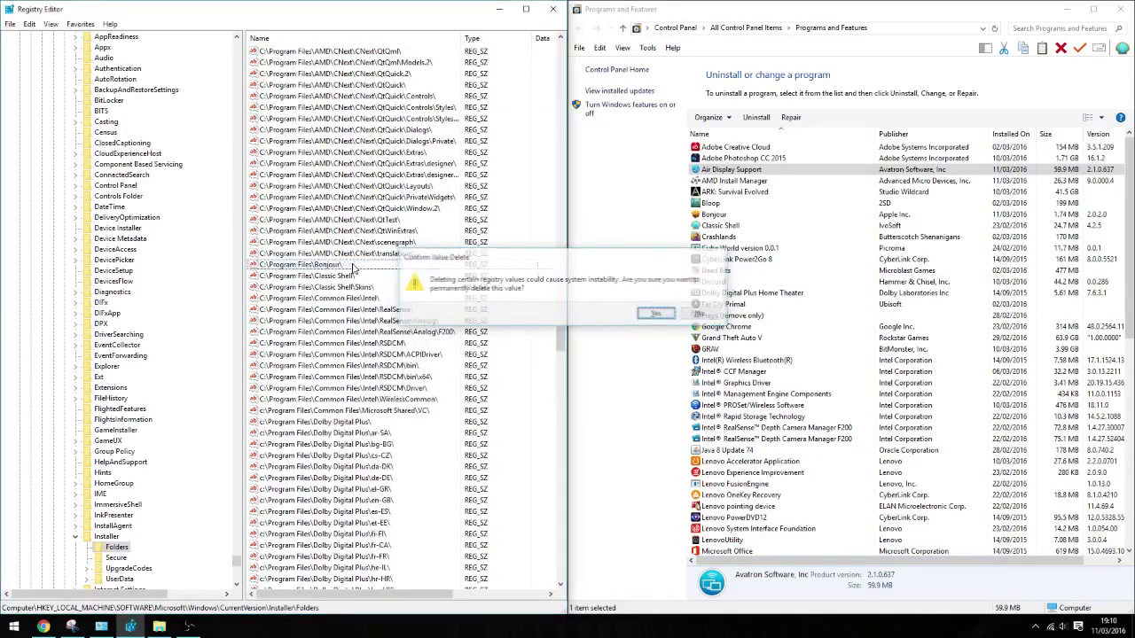
pyautogui.click(31, 24)
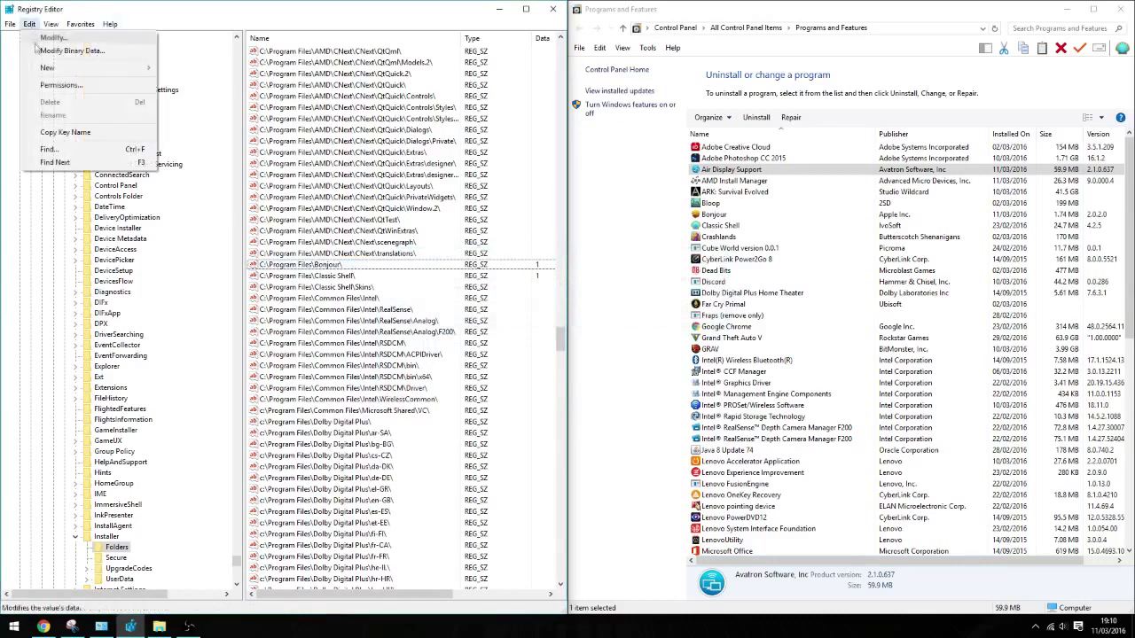
pyautogui.click(67, 147)
pyautogui.click(238, 86)
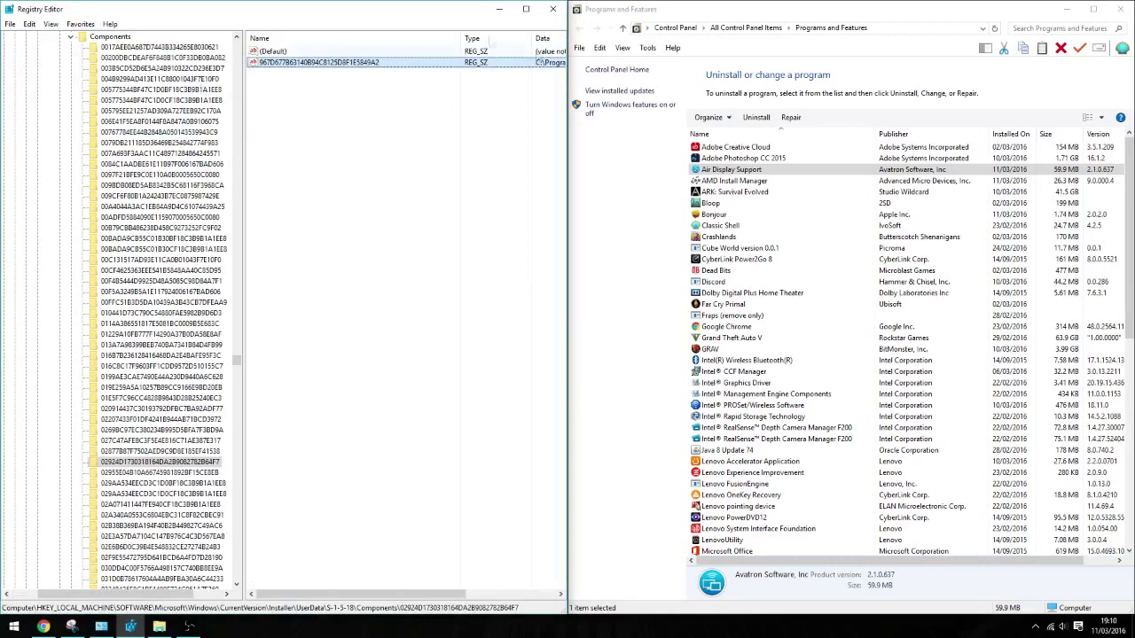
pyautogui.moveTo(461, 38); pyautogui.dragTo(342, 41)
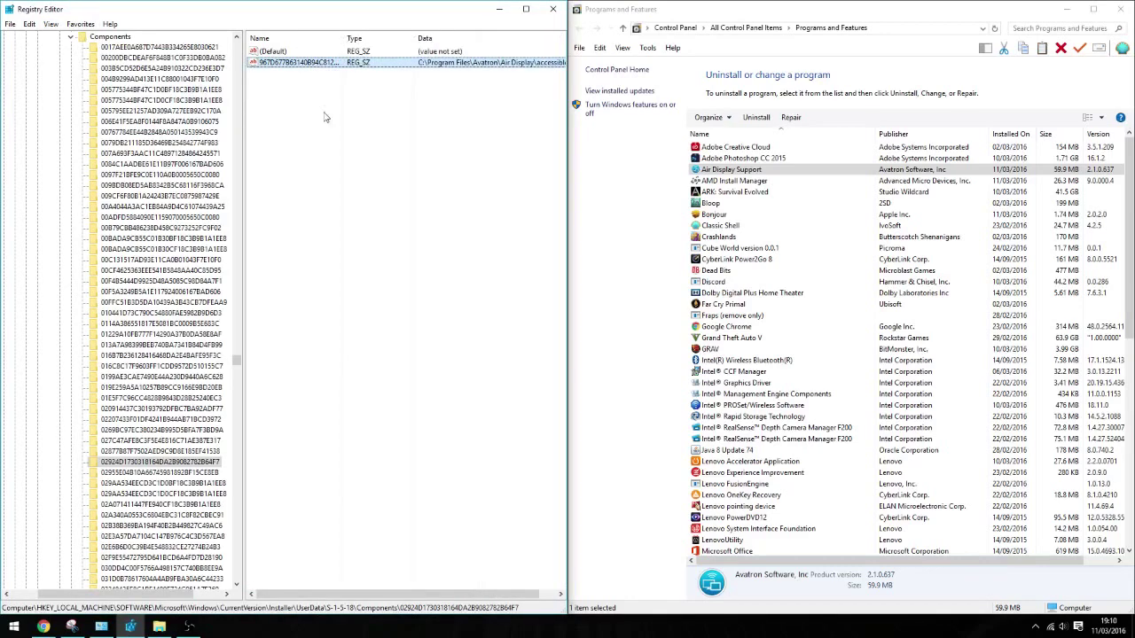
pyautogui.press('Delete')
pyautogui.click(656, 314)
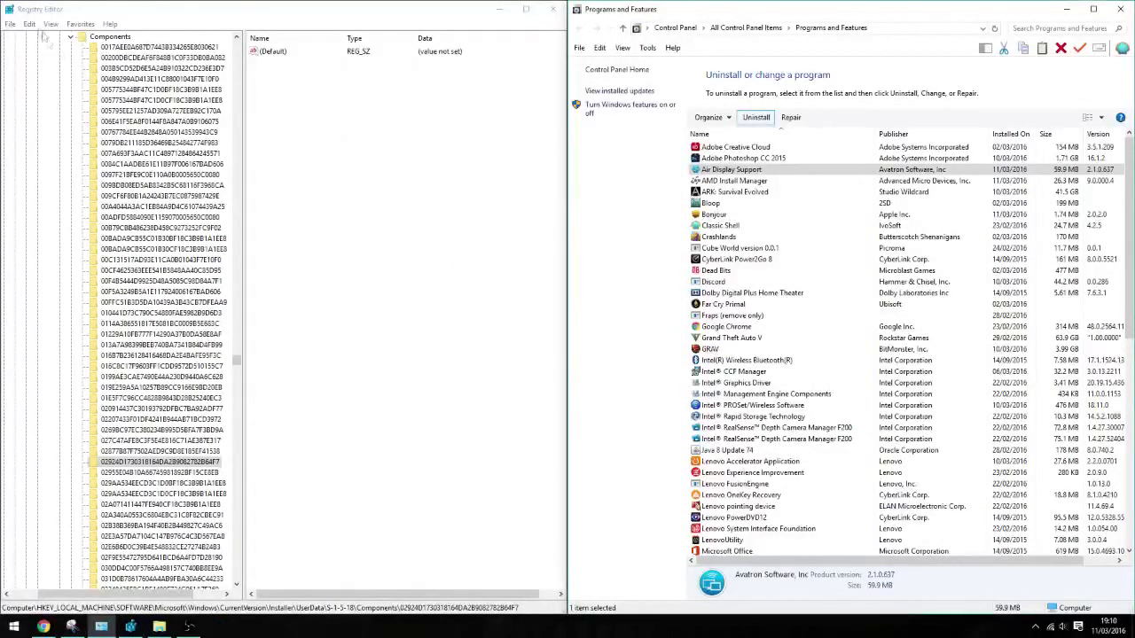
# Step: Find the next avatron entry and delete its value in the 0680EDD9A322B764BAD057EAA69AC439 component key
pyautogui.click(29, 24)
pyautogui.click(44, 148)
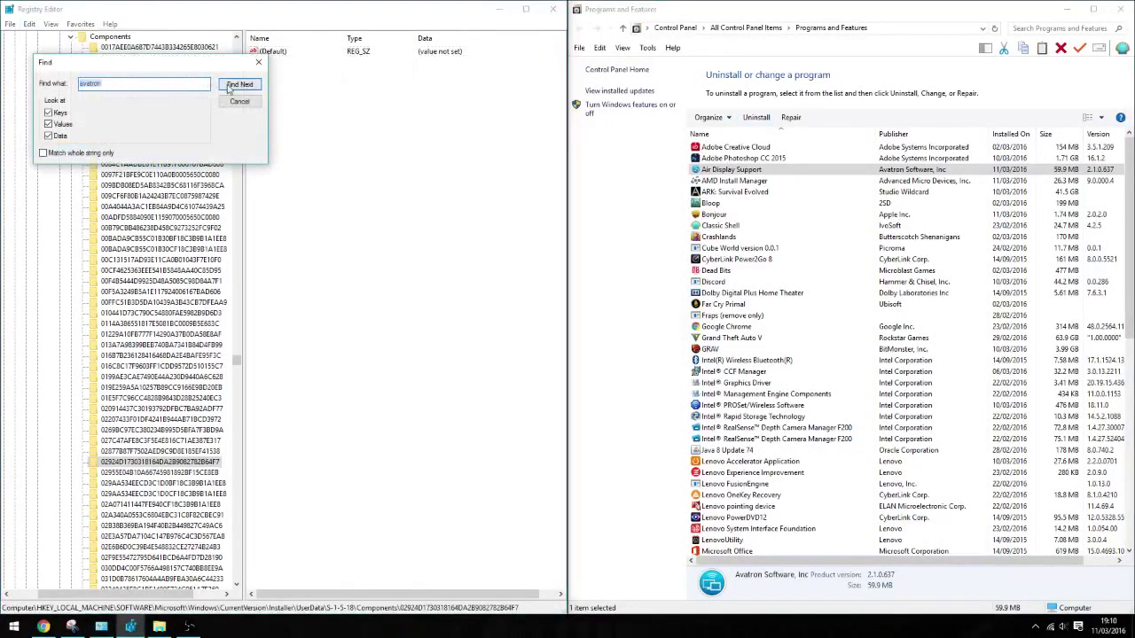
pyautogui.click(227, 86)
pyautogui.press('Delete')
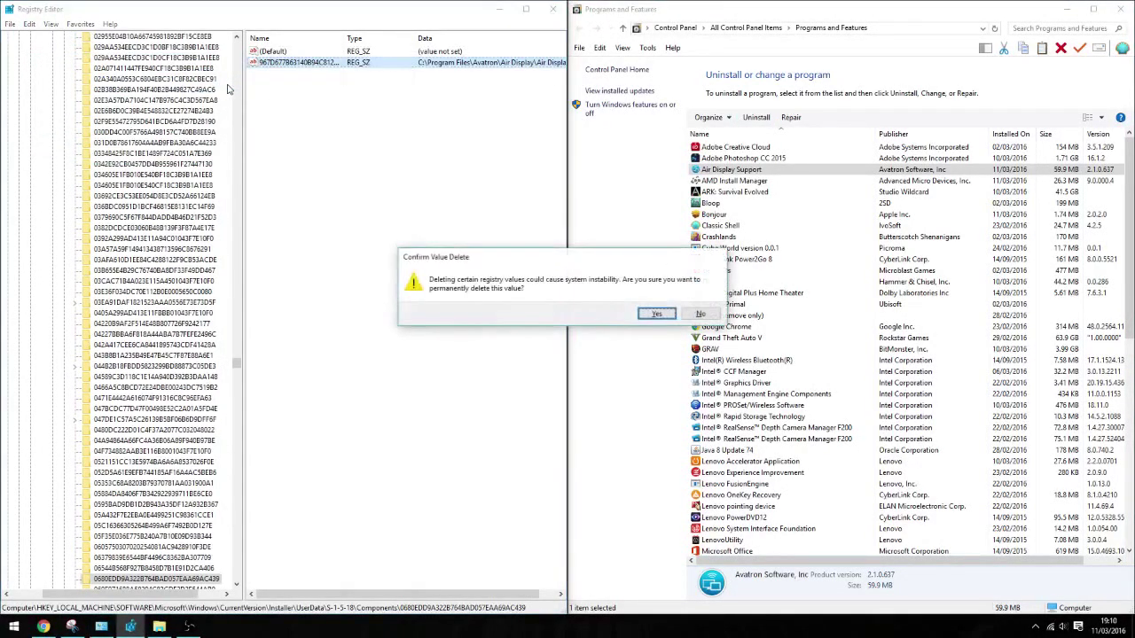
pyautogui.click(656, 314)
# Step: Find the next avatron entry and delete the value pointing to the Air Display\driver folder
pyautogui.click(29, 24)
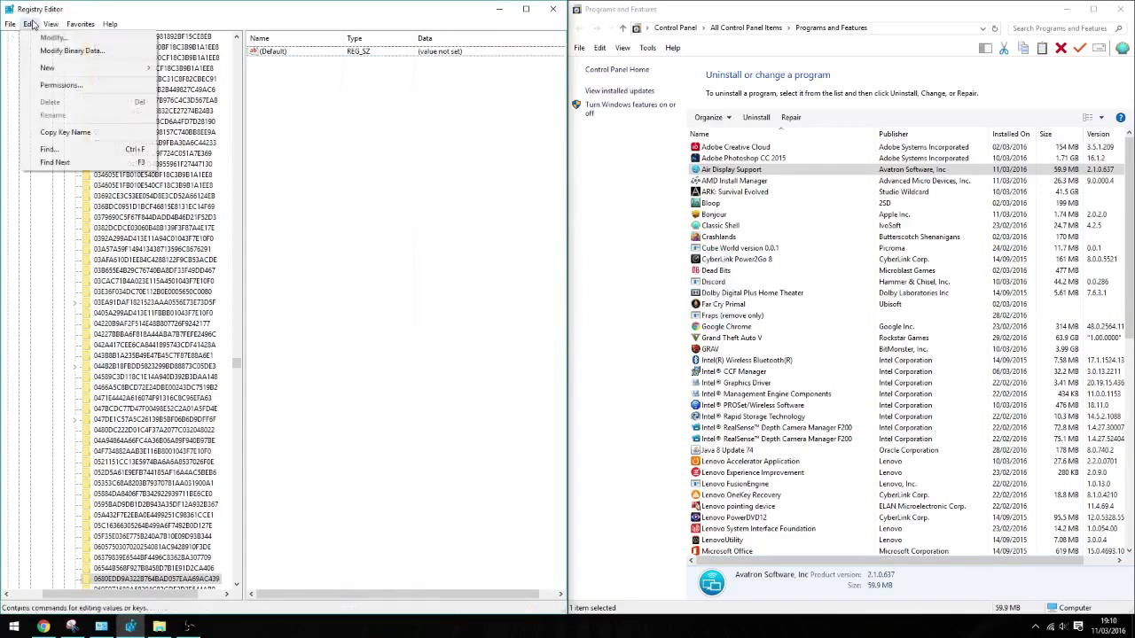
pyautogui.click(45, 135)
pyautogui.press('Return')
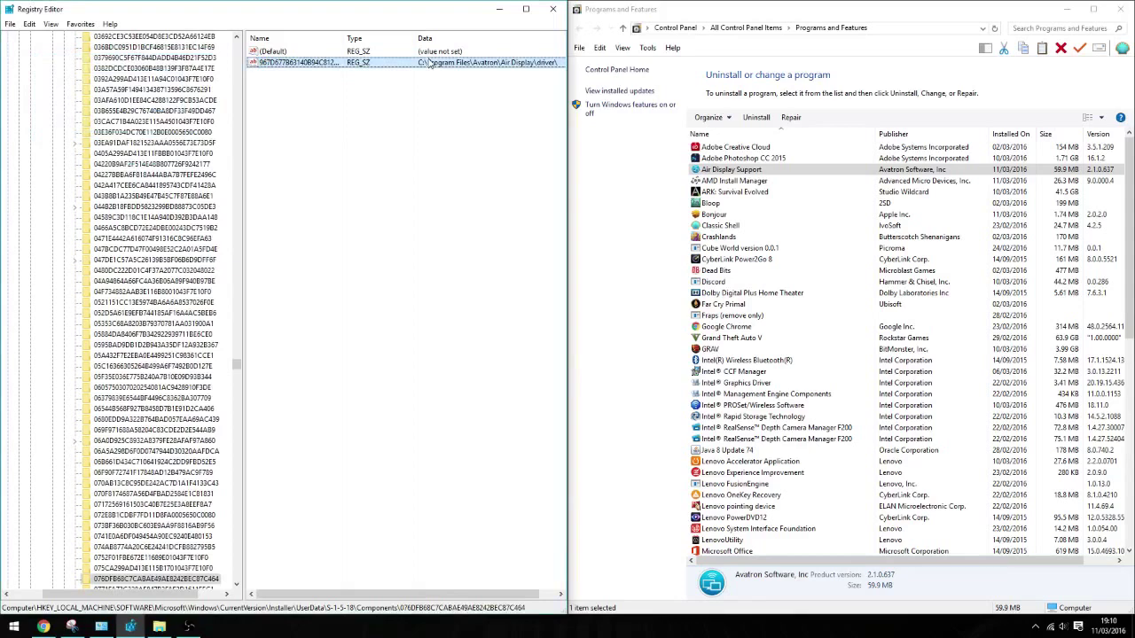
pyautogui.press('Delete')
pyautogui.press('Return')
# Step: Find and delete the next two avatron values under Components, ending with the Air Display\msvcr110 one
pyautogui.click(30, 24)
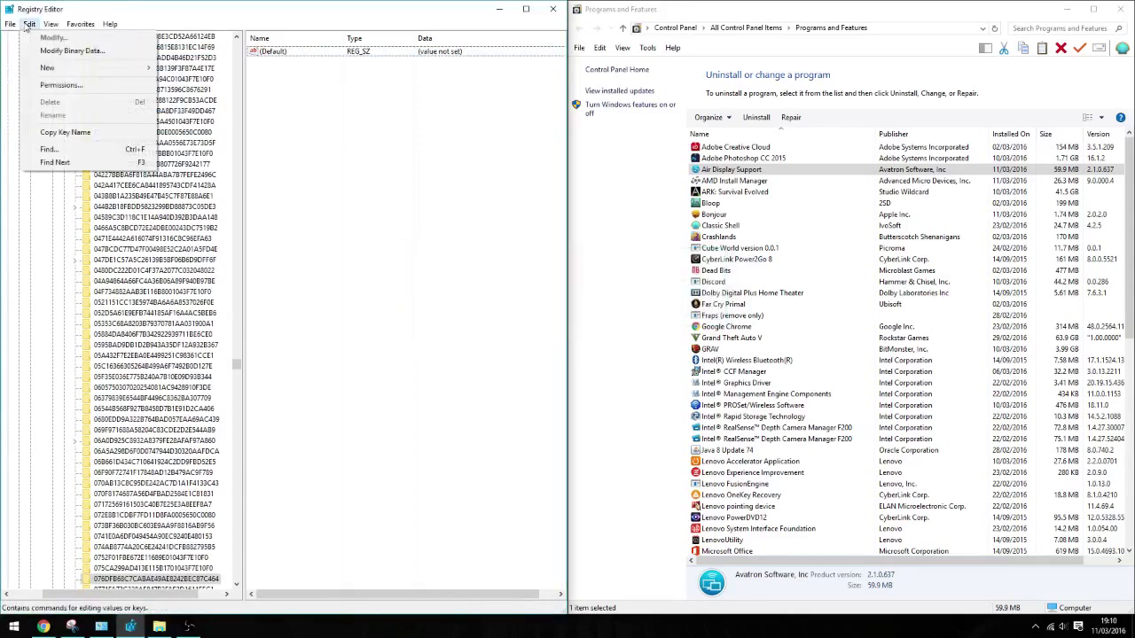
pyautogui.click(79, 145)
pyautogui.press('Return')
pyautogui.press('Delete')
pyautogui.press('Return')
pyautogui.hotkey('ctrl', 'f')
pyautogui.press('Return')
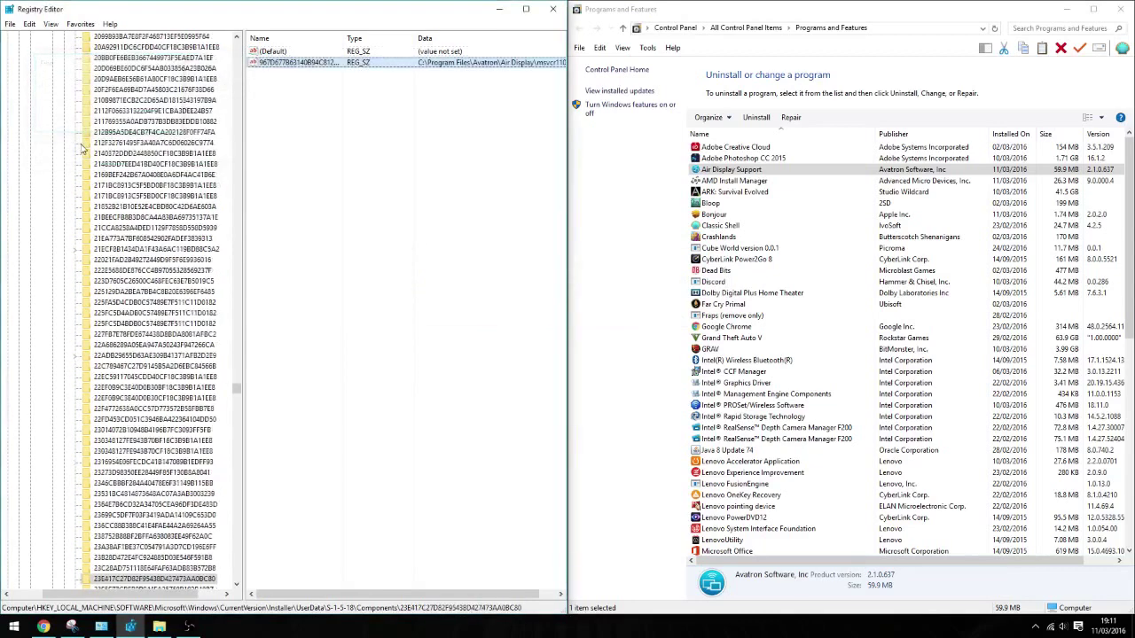
pyautogui.press('Delete')
pyautogui.press('Return')
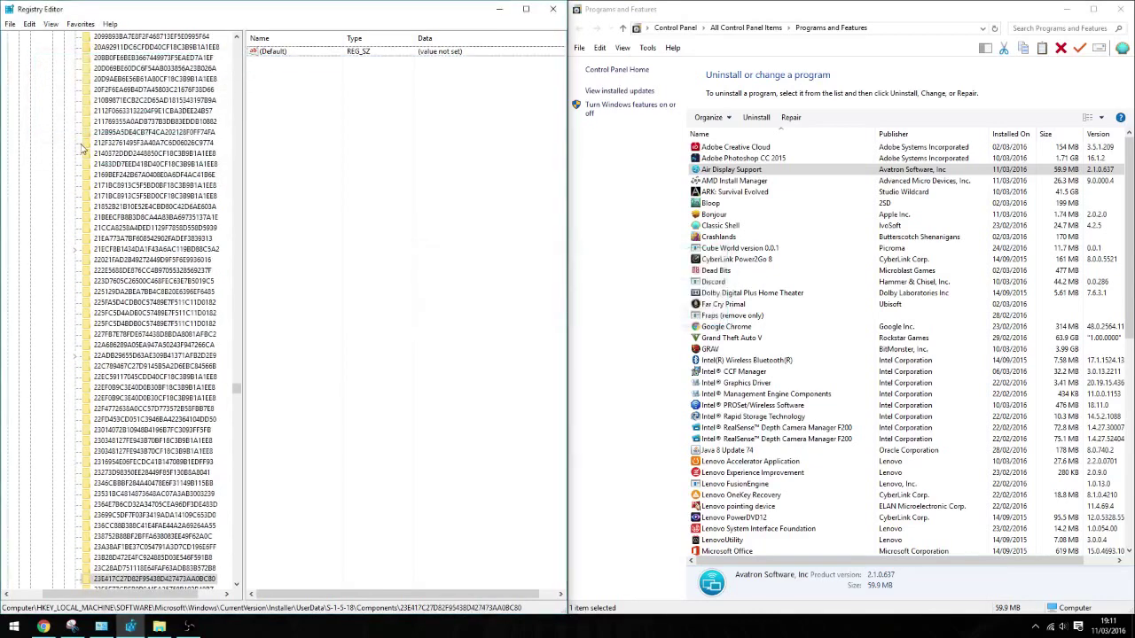
# Step: Find and delete the next two avatron component values, for the Air Display\logs folder and a file in Air Display\driver
pyautogui.hotkey('ctrl', 'f')
pyautogui.press('Return')
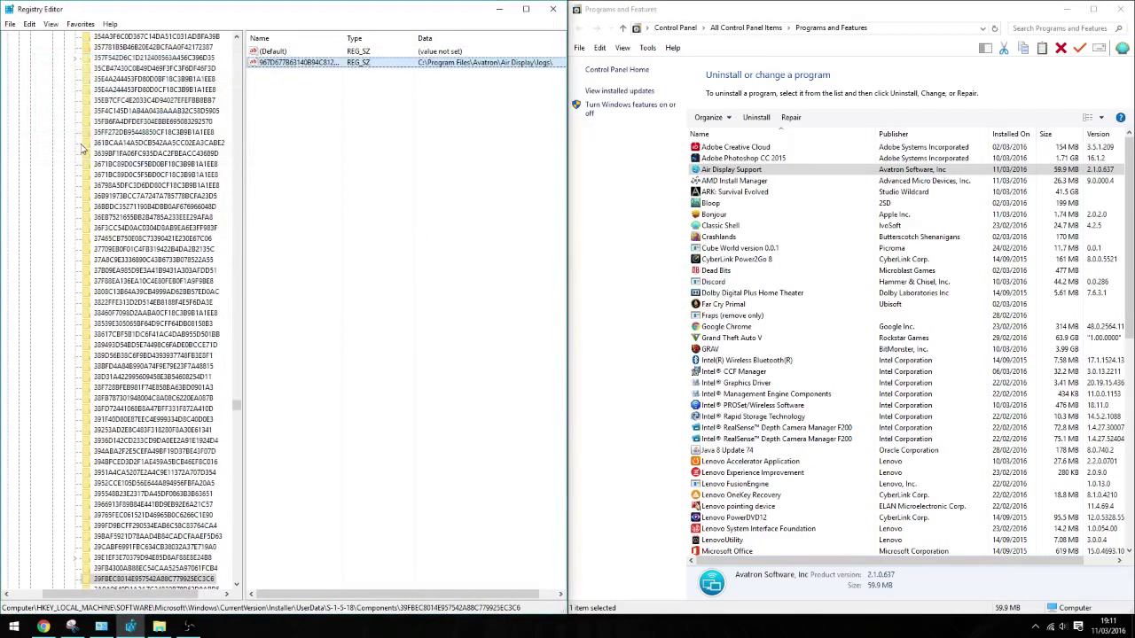
pyautogui.press('Delete')
pyautogui.press('Return')
pyautogui.hotkey('ctrl', 'f')
pyautogui.press('Return')
pyautogui.press('Delete')
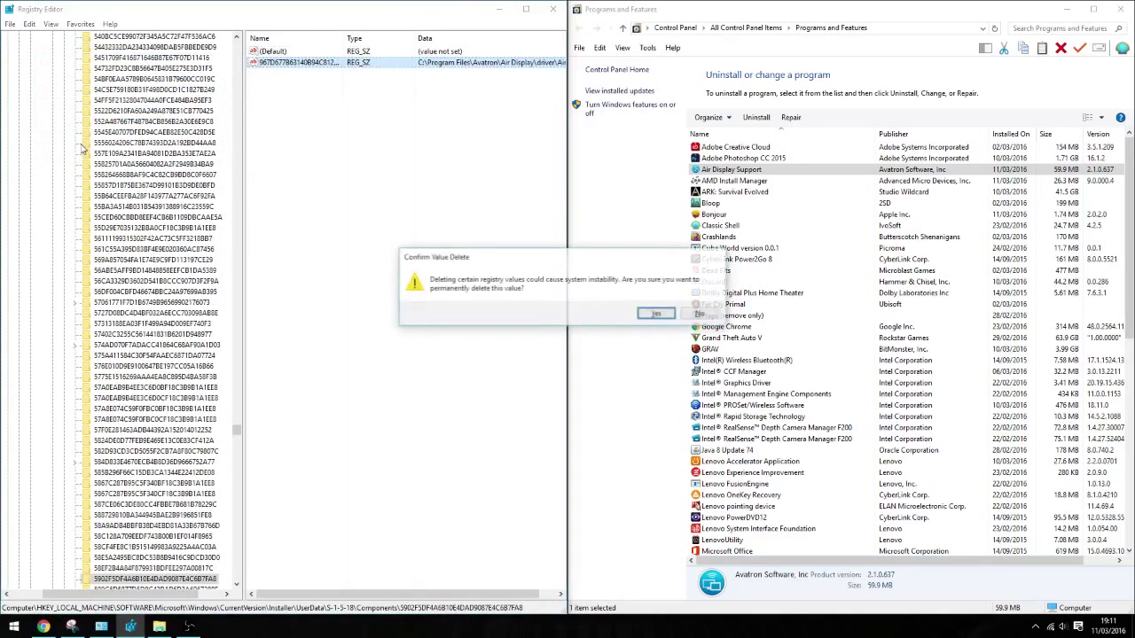
pyautogui.press('Return')
# Step: Find and delete two more avatron values under Components, ending in the 6893977AB3EED3D4BAF5BF0C38283C22 key
pyautogui.hotkey('ctrl', 'f')
pyautogui.press('Return')
pyautogui.press('Delete')
pyautogui.press('Return')
pyautogui.hotkey('ctrl', 'f')
pyautogui.press('Return')
pyautogui.press('Delete')
pyautogui.press('Return')
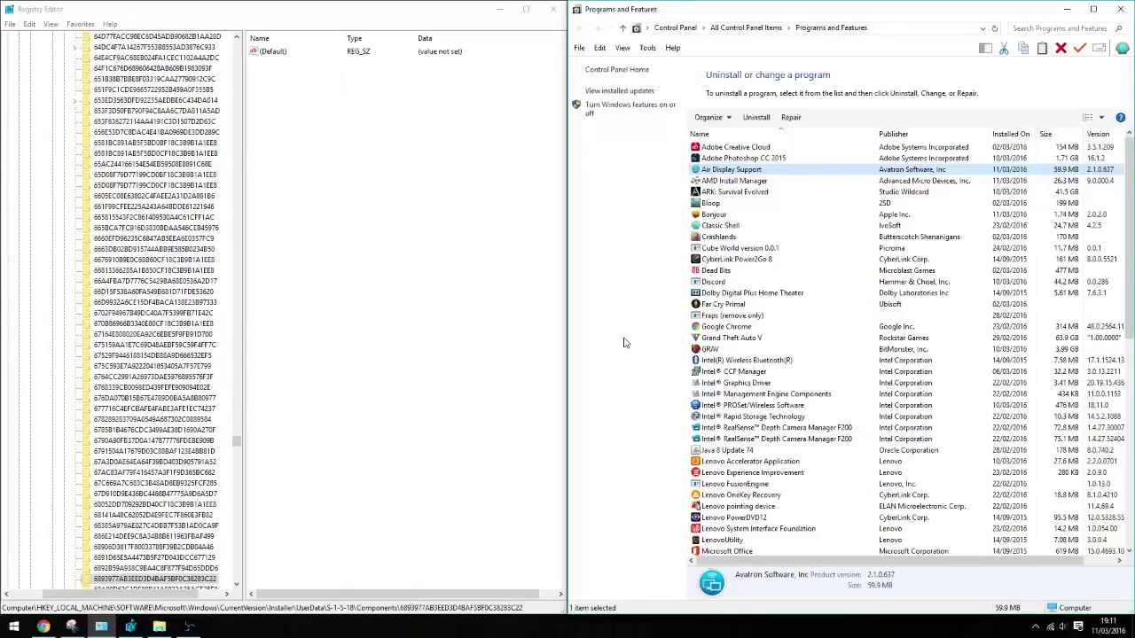
# Step: Return to the Registry Editor and delete the next two avatron component values, the second pointing to the Air Display folder itself
pyautogui.click(473, 305)
pyautogui.hotkey('ctrl', 'f')
pyautogui.press('Return')
pyautogui.press('Delete')
pyautogui.press('Return')
pyautogui.hotkey('ctrl', 'f')
pyautogui.press('Return')
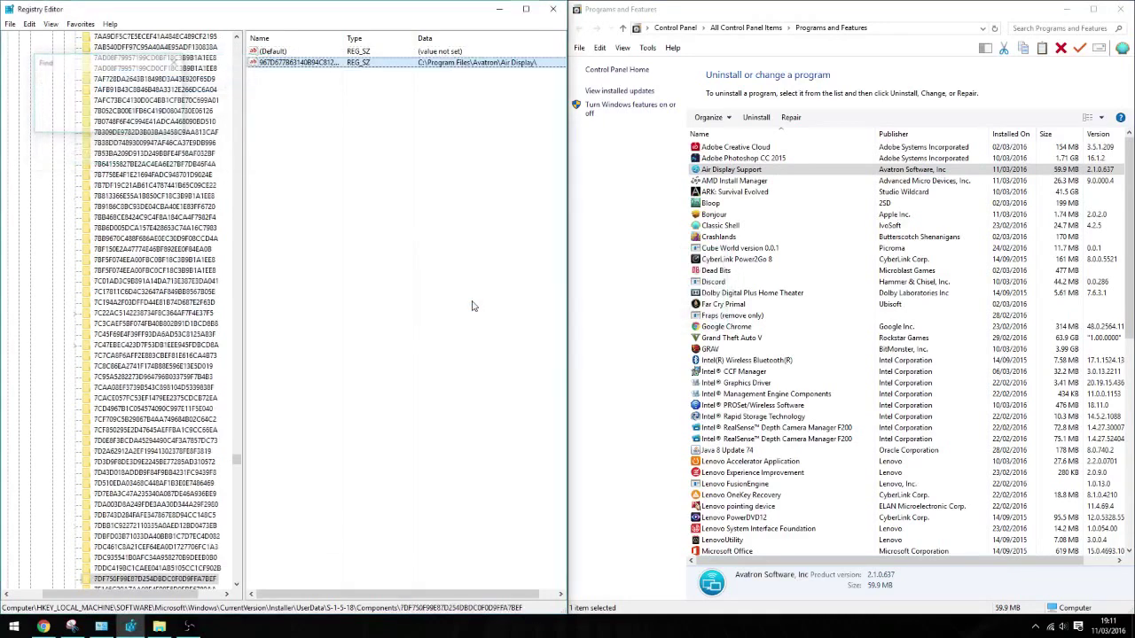
pyautogui.press('Delete')
pyautogui.press('Return')
# Step: Find and delete the next two avatron values under Components, ending in the key that begins with 893653BC
pyautogui.hotkey('ctrl', 'f')
pyautogui.press('Return')
pyautogui.press('Delete')
pyautogui.press('Return')
pyautogui.hotkey('ctrl', 'f')
pyautogui.press('Return')
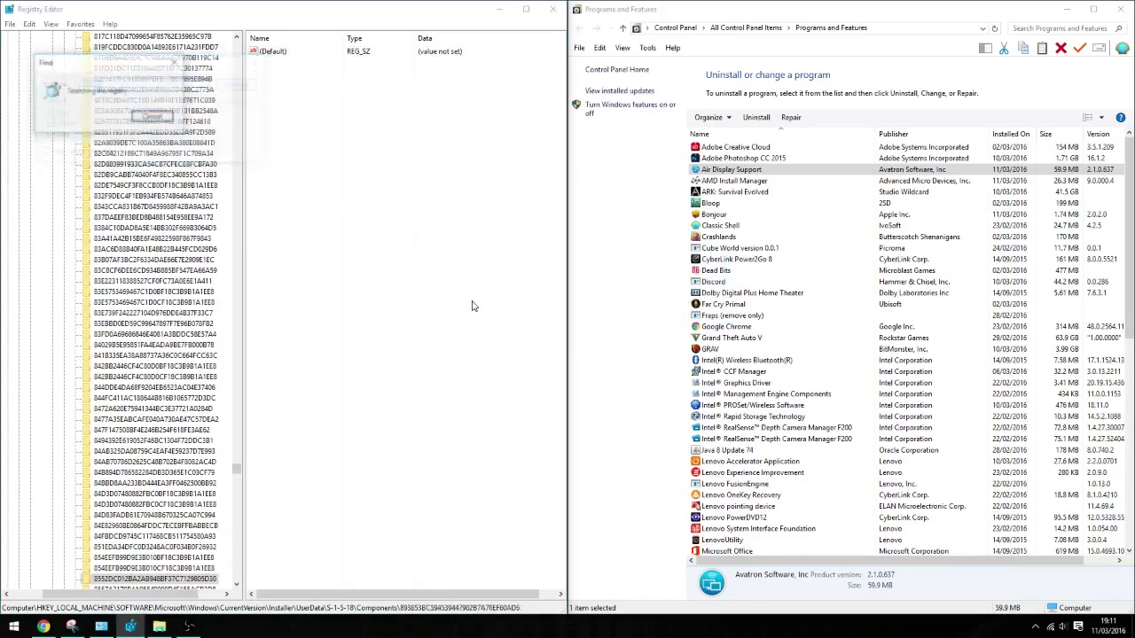
pyautogui.press('Delete')
pyautogui.press('Return')
# Step: Find and delete three more avatron values under Components, from the 991FED61 key through the B3FD6EF2 key
pyautogui.hotkey('ctrl', 'f')
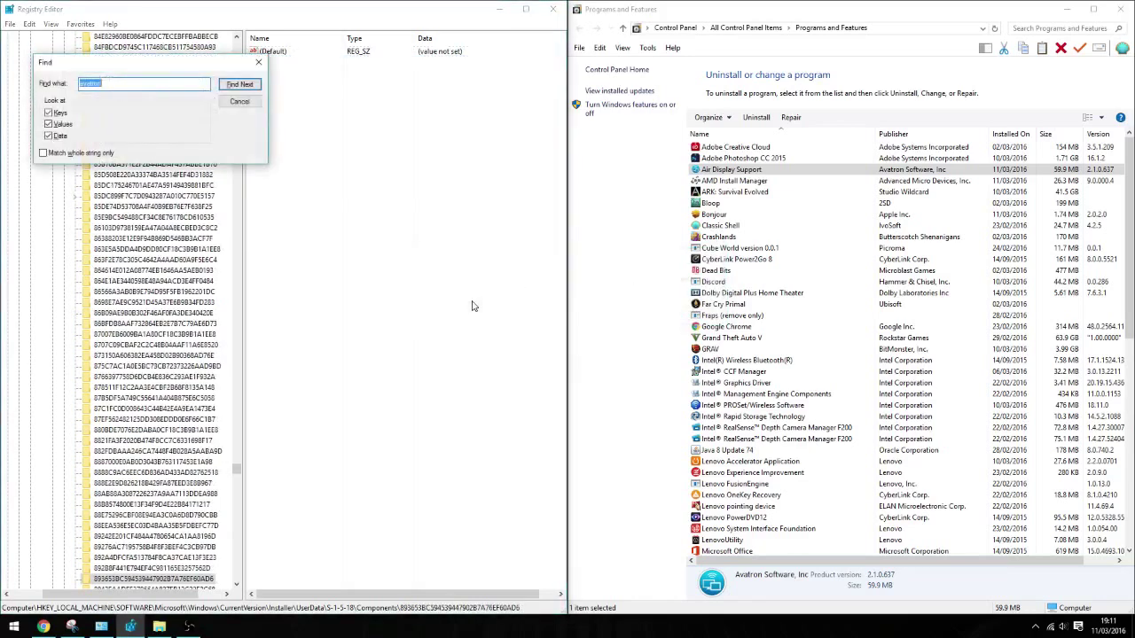
pyautogui.press('Return')
pyautogui.press('Delete')
pyautogui.press('Return')
pyautogui.hotkey('ctrl', 'f')
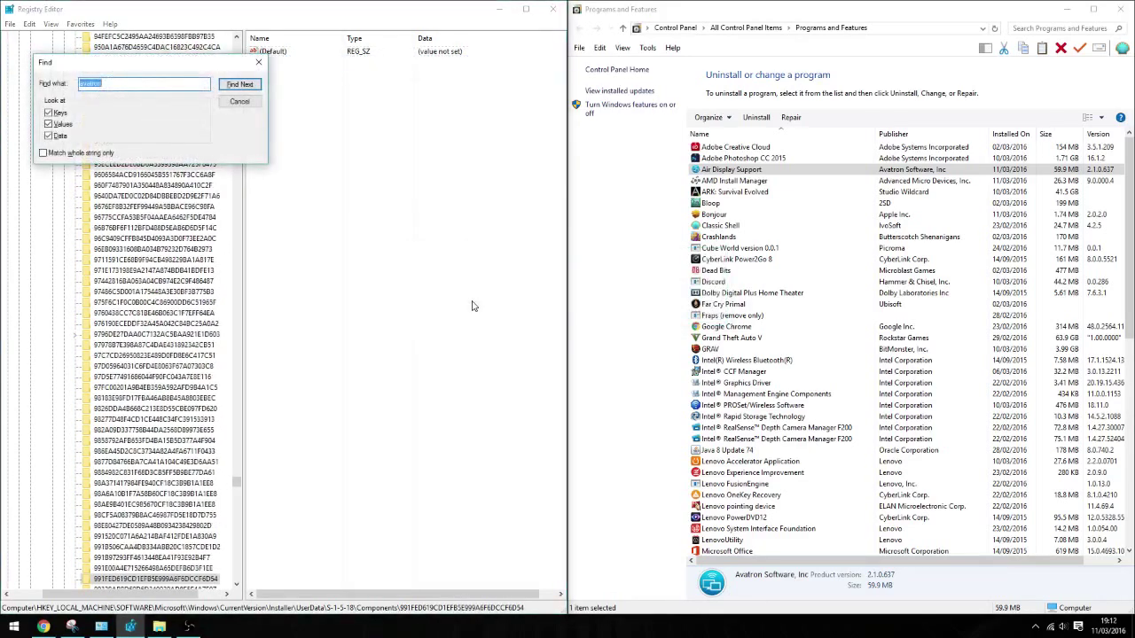
pyautogui.press('Return')
pyautogui.press('Delete')
pyautogui.press('Return')
pyautogui.hotkey('ctrl', 'f')
pyautogui.press('Return')
pyautogui.press('Delete')
pyautogui.press('Return')
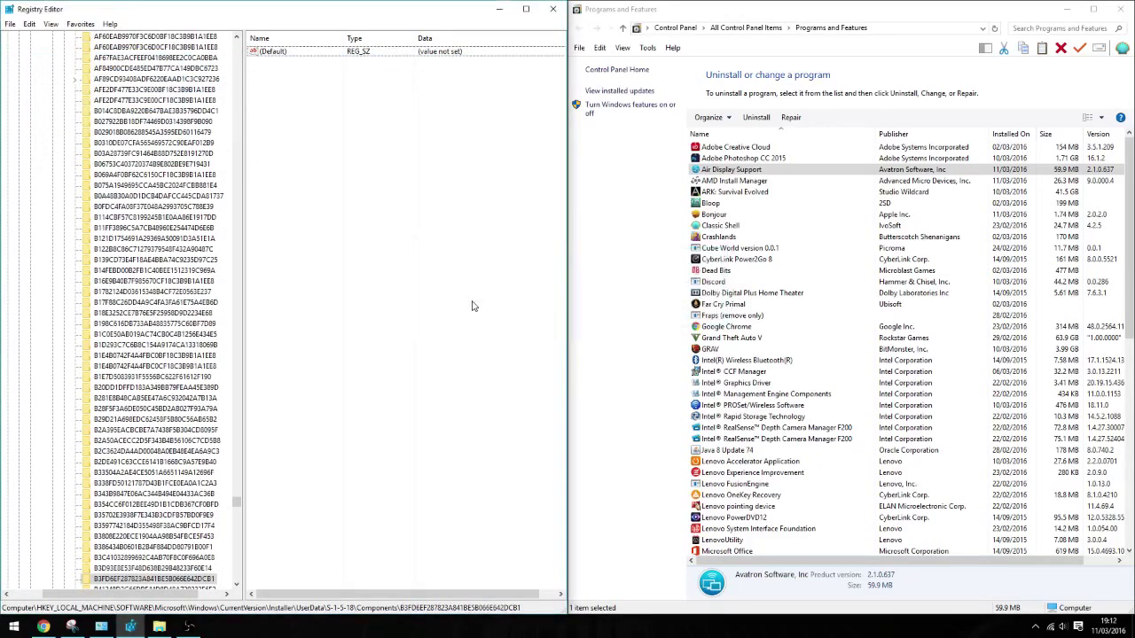
# Step: Find and delete the avatron values in the component keys beginning with D110580C and D3C5D323
pyautogui.hotkey('ctrl', 'f')
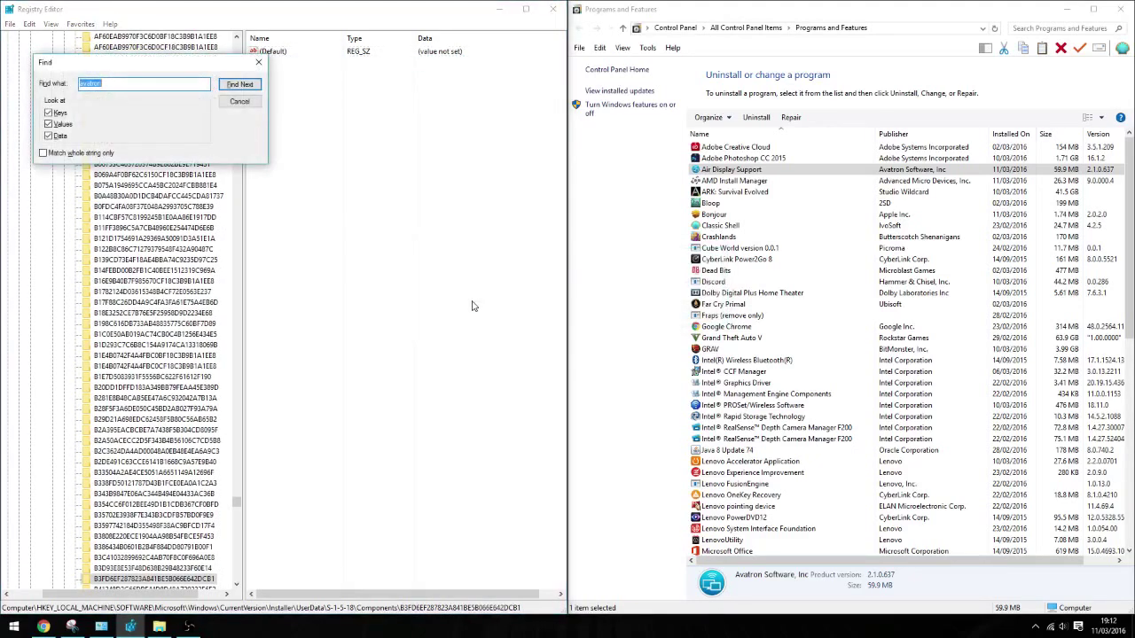
pyautogui.press('Return')
pyautogui.press('Delete')
pyautogui.press('Return')
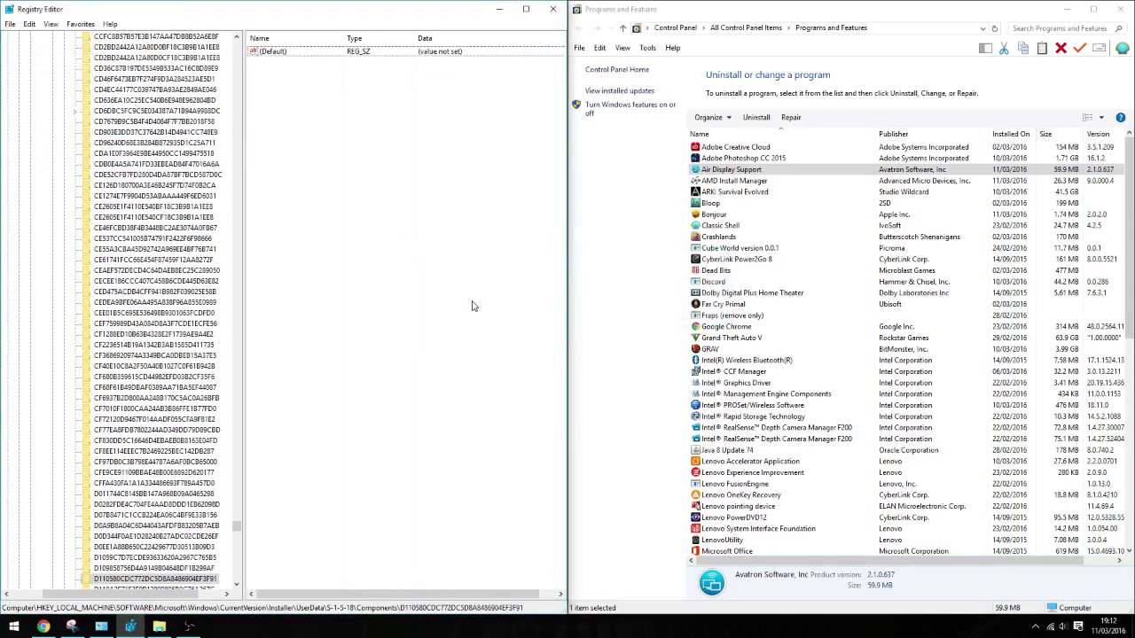
pyautogui.hotkey('ctrl', 'f')
pyautogui.press('Return')
pyautogui.press('Delete')
pyautogui.press('Return')
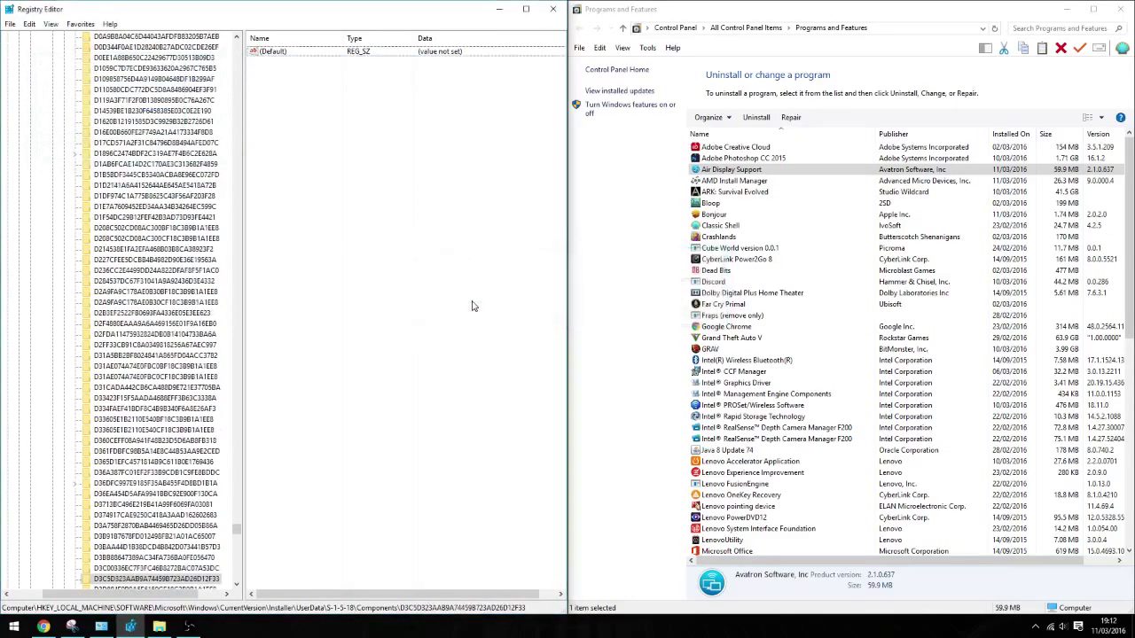
# Step: Find and delete the next two avatron entries that follow the D3C5D323 component key
pyautogui.hotkey('ctrl', 'f')
pyautogui.press('Return')
pyautogui.press('Delete')
pyautogui.press('Return')
pyautogui.moveTo(237, 536); pyautogui.dragTo(238, 570)
pyautogui.hotkey('ctrl', 'f')
pyautogui.press('Return')
pyautogui.press('Delete')
pyautogui.press('Return')
# Step: Find and delete the avatron InstallSource and Publisher values in Air Display's InstallProperties key, and locate Bonjour's InstallSource value
pyautogui.hotkey('ctrl', 'f')
pyautogui.press('Return')
pyautogui.press('Delete')
pyautogui.press('Return')
pyautogui.hotkey('ctrl', 'f')
pyautogui.press('Return')
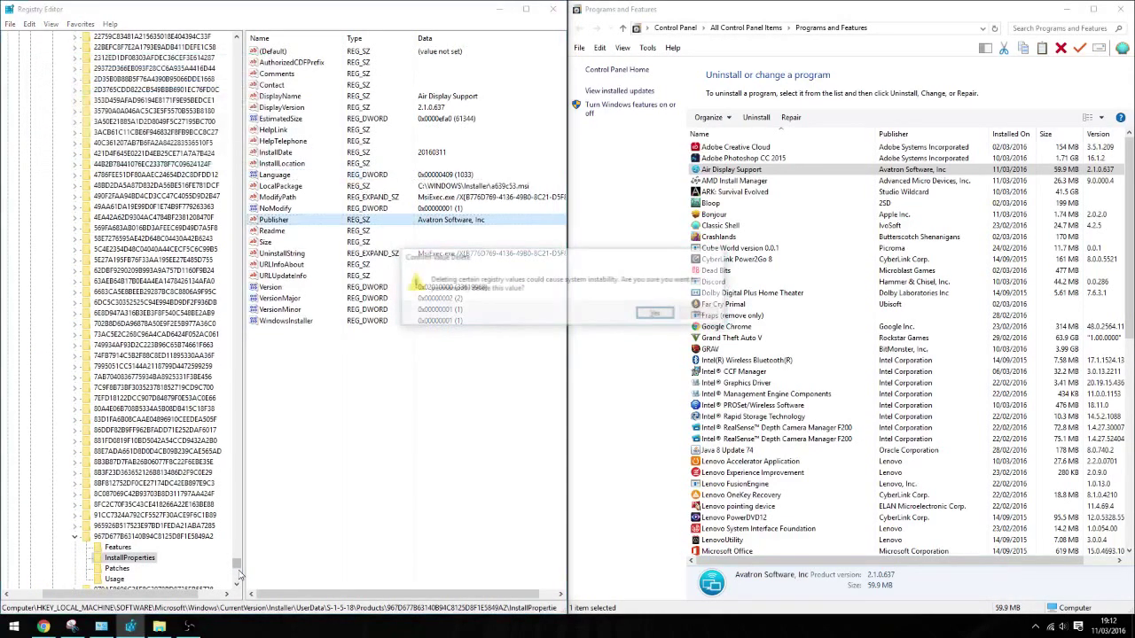
pyautogui.press('Delete')
pyautogui.press('Return')
pyautogui.hotkey('ctrl', 'f')
pyautogui.press('Return')
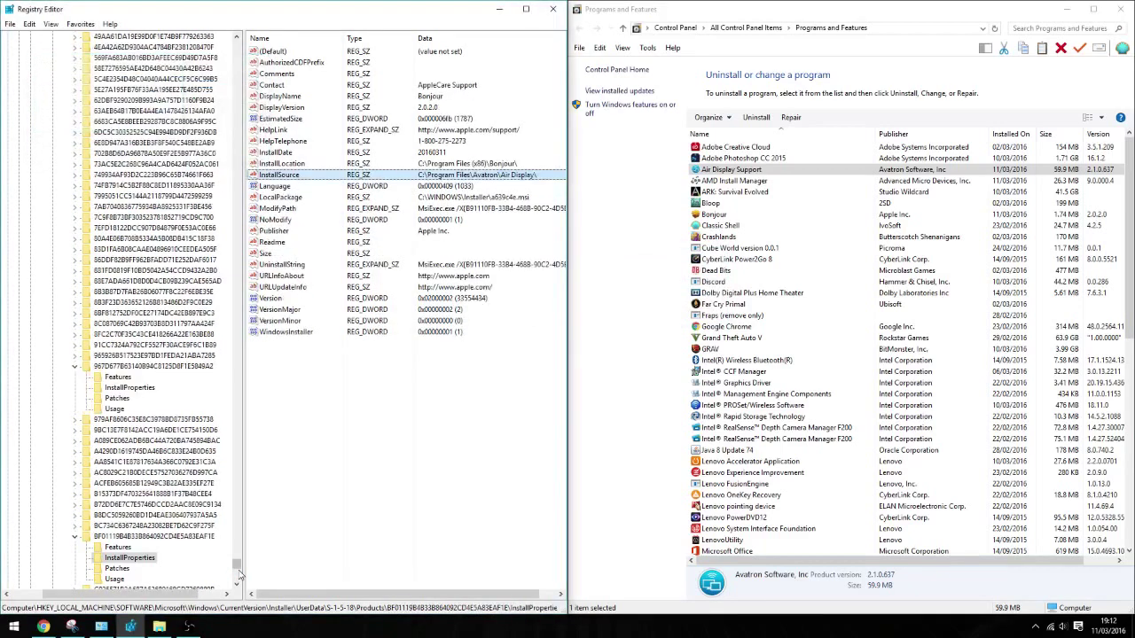
# Step: Find the Air Display Support key under CurrentVersion\Uninstall and delete its InstallSource and Publisher values
pyautogui.hotkey('ctrl', 'f')
pyautogui.press('Return')
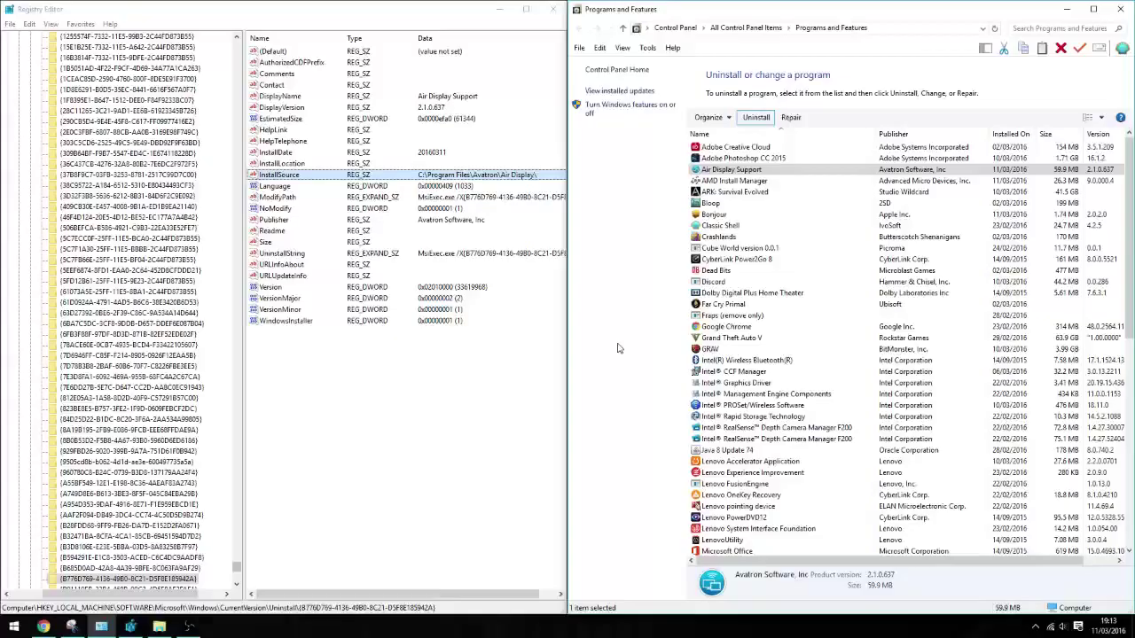
pyautogui.click(444, 387)
pyautogui.click(486, 176)
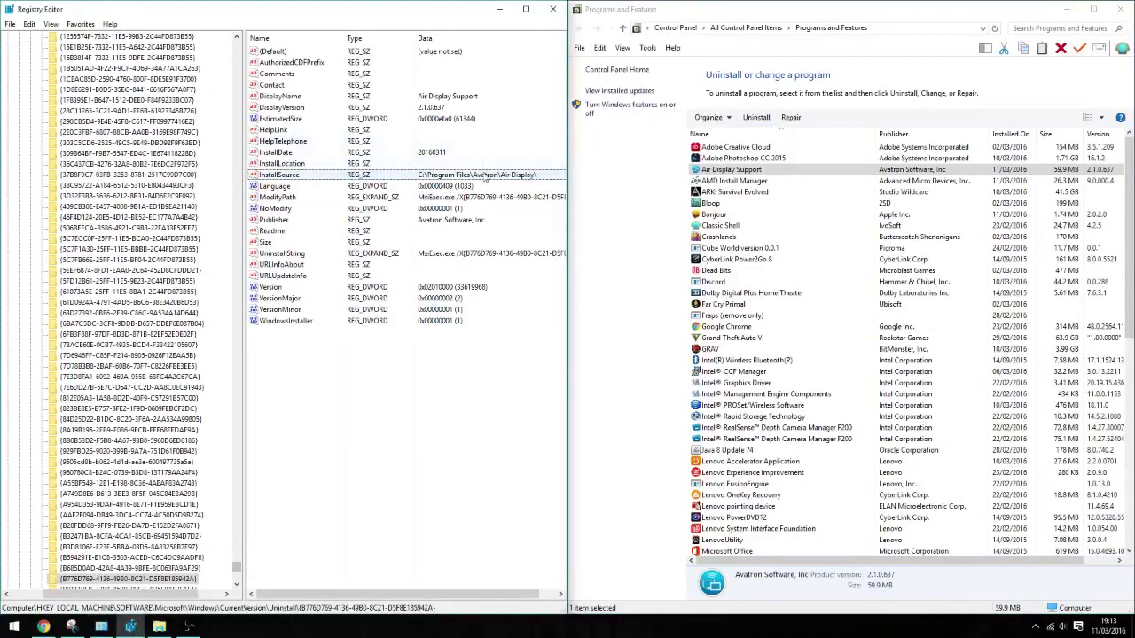
pyautogui.press('Delete')
pyautogui.press('Return')
pyautogui.press('Return')
pyautogui.press('Delete')
pyautogui.press('Return')
# Step: Find and delete the avatron InstallSource value in Bonjour's key under CurrentVersion\Uninstall
pyautogui.hotkey('ctrl', 'f')
pyautogui.press('Return')
pyautogui.press('Delete')
pyautogui.press('Return')
# Step: Find the AirDisplay.exe key under Windows Error Reporting\LocalDumps and delete its avatron value and the key itself
pyautogui.press('F3')
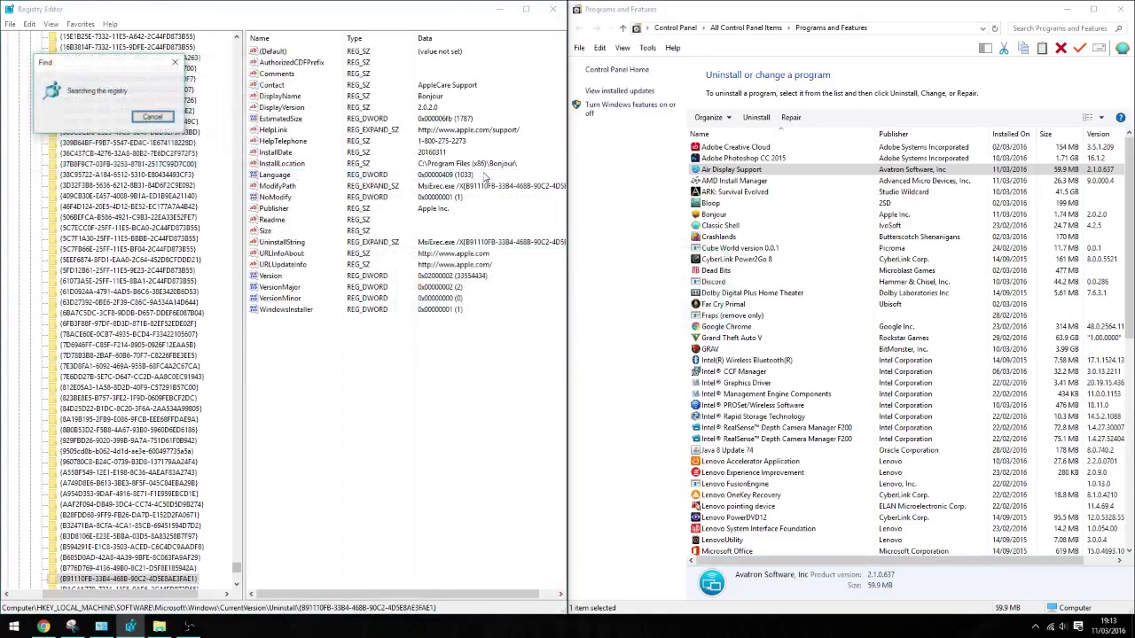
pyautogui.press('Delete')
pyautogui.press('Return')
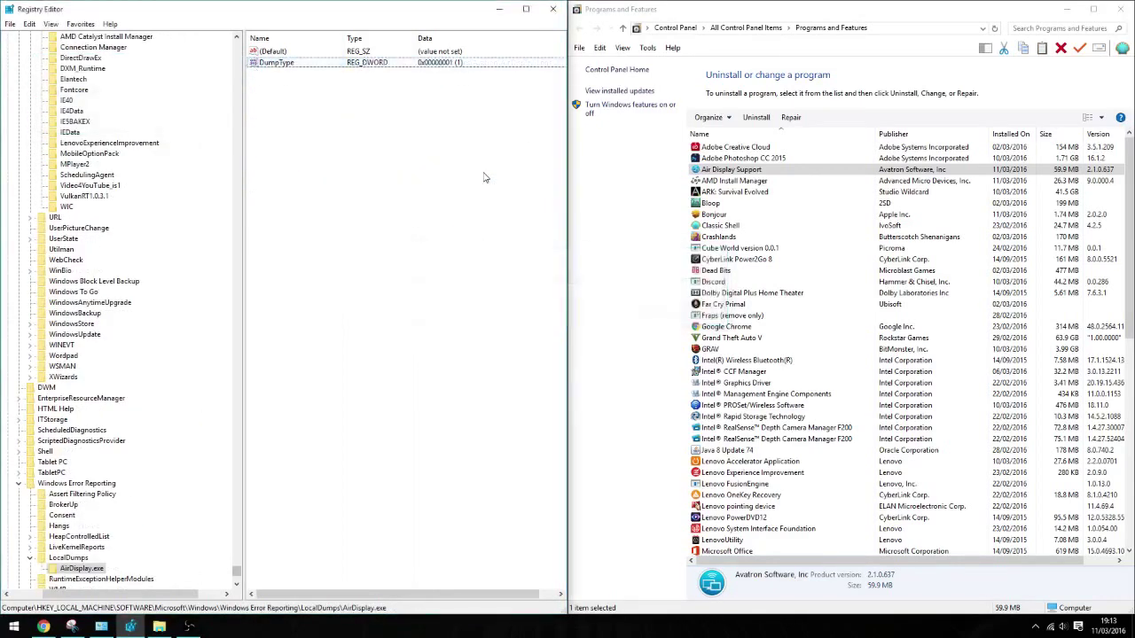
pyautogui.press('F3')
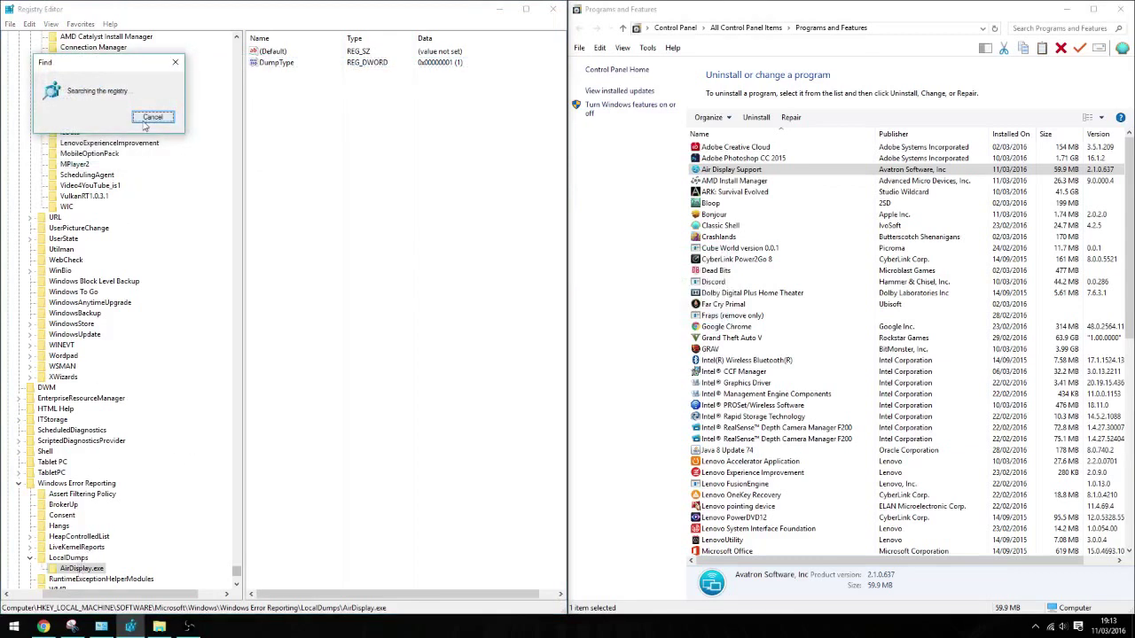
pyautogui.click(66, 558)
pyautogui.click(76, 568)
pyautogui.press('Delete')
pyautogui.press('Return')
# Step: Find and delete the avatron DisplayName value of the AVPCIFilter service and the next avatron value after it
pyautogui.hotkey('ctrl', 'f')
pyautogui.press('Return')
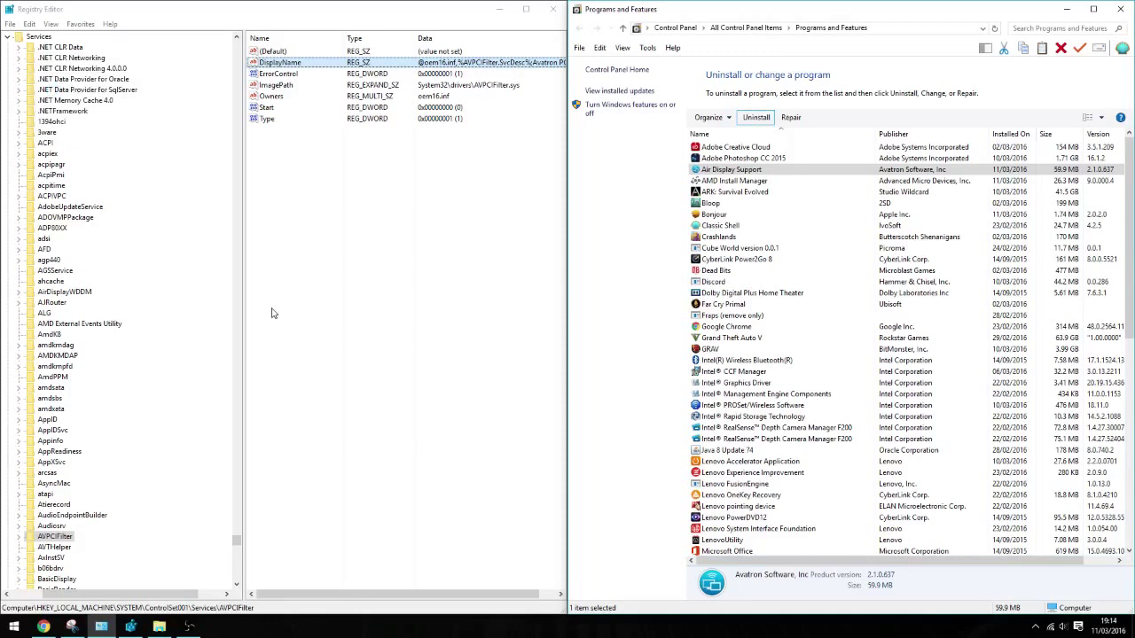
pyautogui.press('Delete')
pyautogui.press('Return')
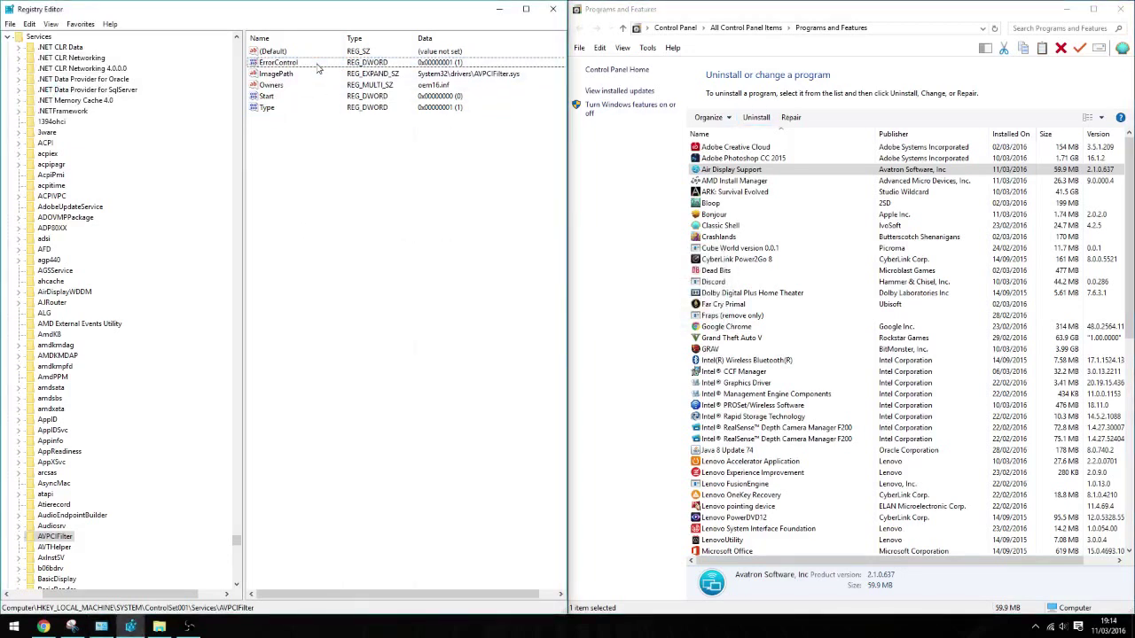
pyautogui.hotkey('ctrl', 'f')
pyautogui.press('Return')
pyautogui.press('Delete')
pyautogui.press('Return')
# Step: Find the avatron value under FirewallRules, widen the Data column to read its program path, and delete the rule
pyautogui.hotkey('ctrl', 'f')
pyautogui.press('Return')
pyautogui.press('F3')
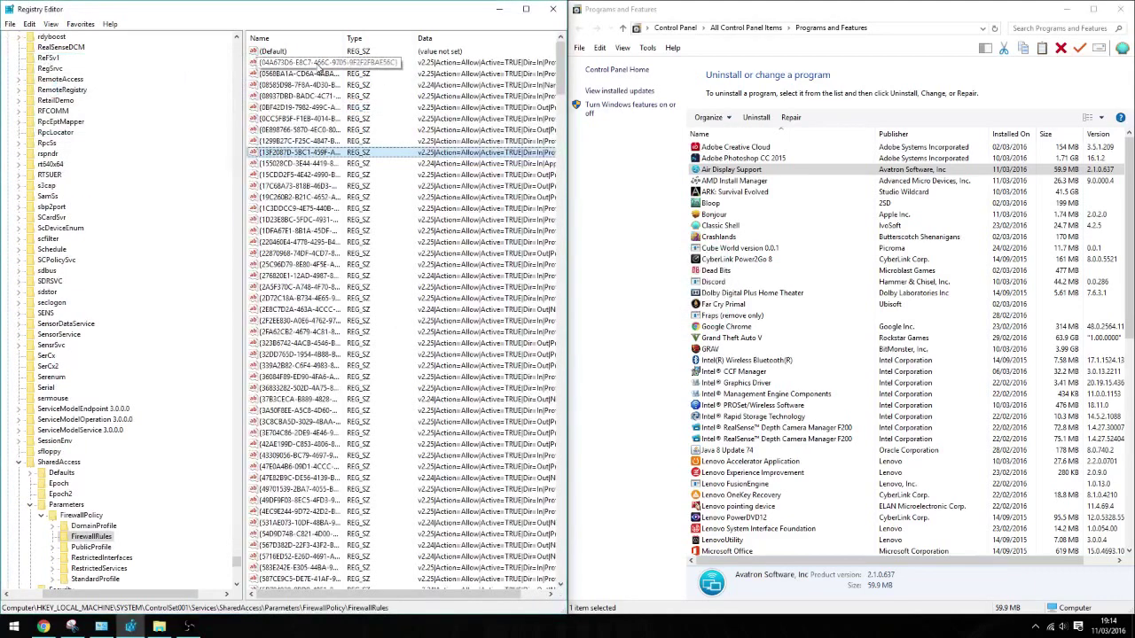
pyautogui.moveTo(416, 593); pyautogui.dragTo(460, 594)
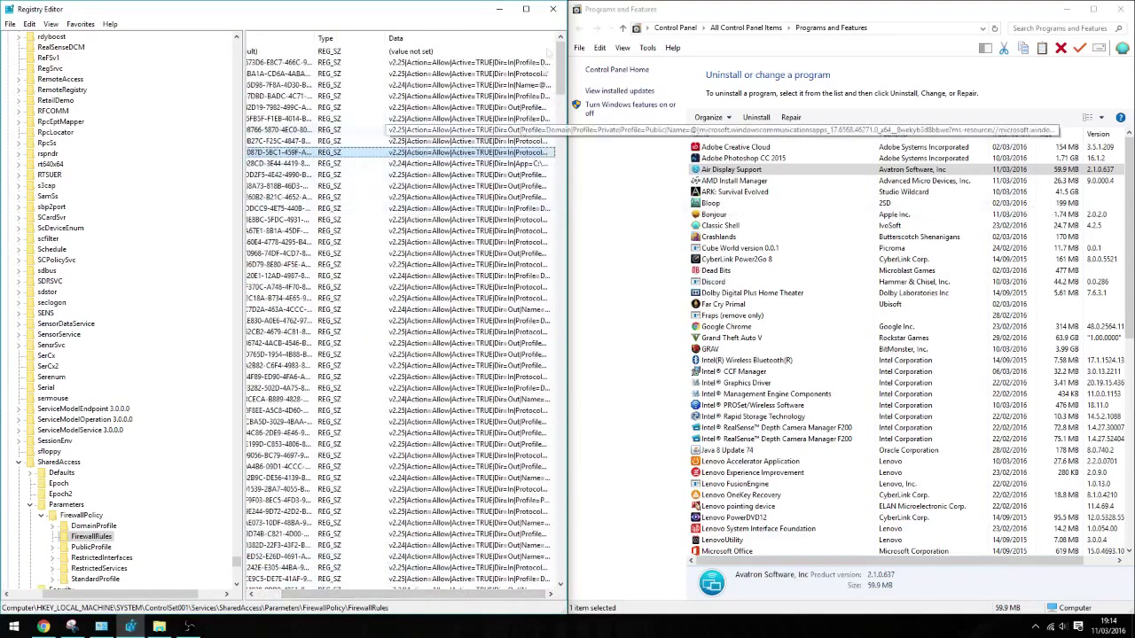
pyautogui.moveTo(384, 40); pyautogui.dragTo(379, 39)
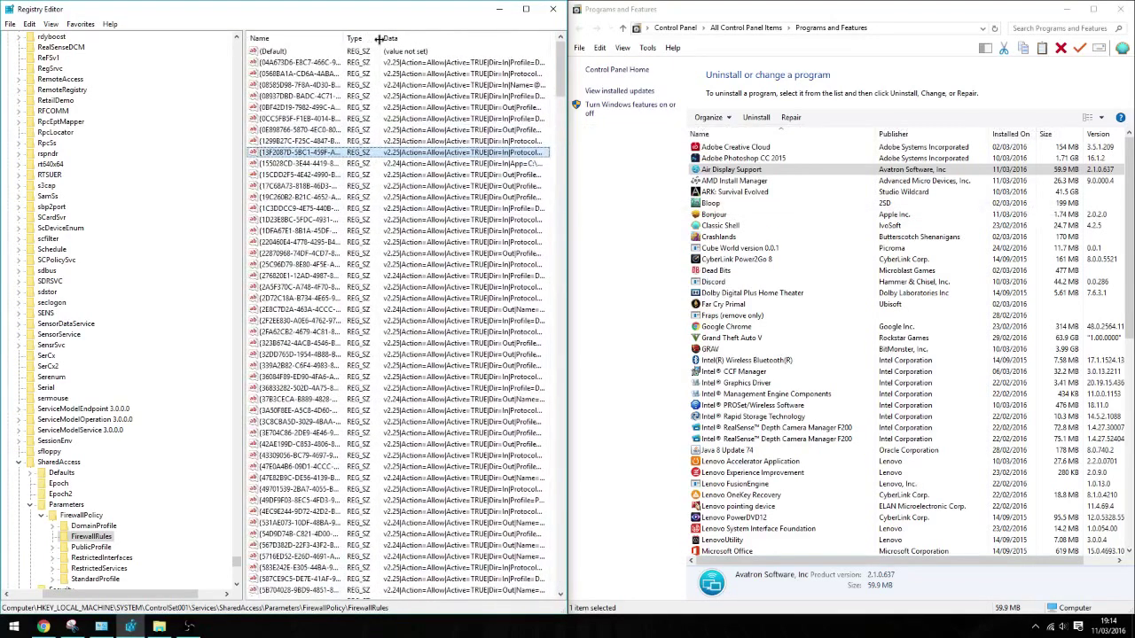
pyautogui.moveTo(568, 116); pyautogui.dragTo(729, 115)
pyautogui.moveTo(551, 42); pyautogui.dragTo(686, 40)
pyautogui.press('Delete')
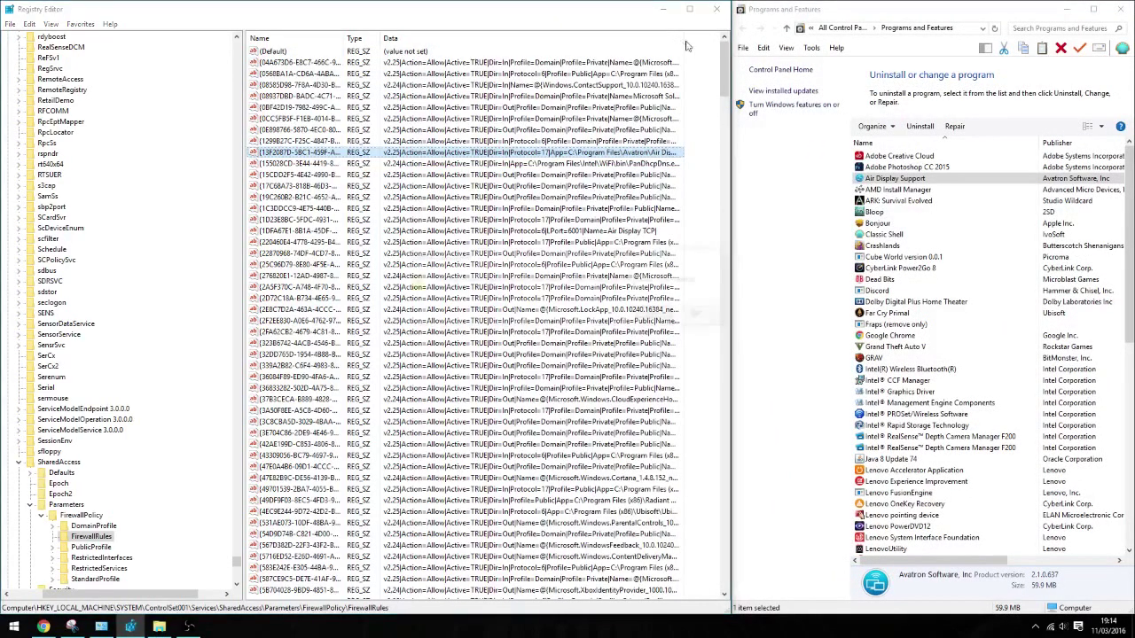
pyautogui.press('Return')
# Step: Find the avatron OemPath value of the avpcifilter.inf driver package and try to delete it
pyautogui.hotkey('ctrl', 'f')
pyautogui.press('Return')
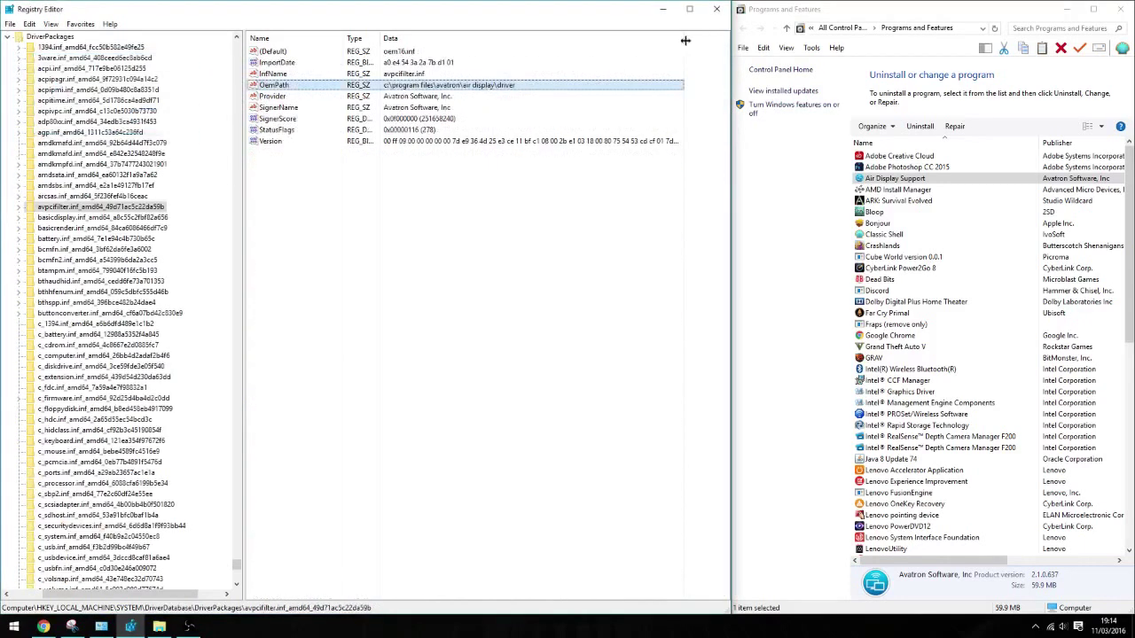
pyautogui.press('Delete')
pyautogui.press('Return')
pyautogui.press('Return')
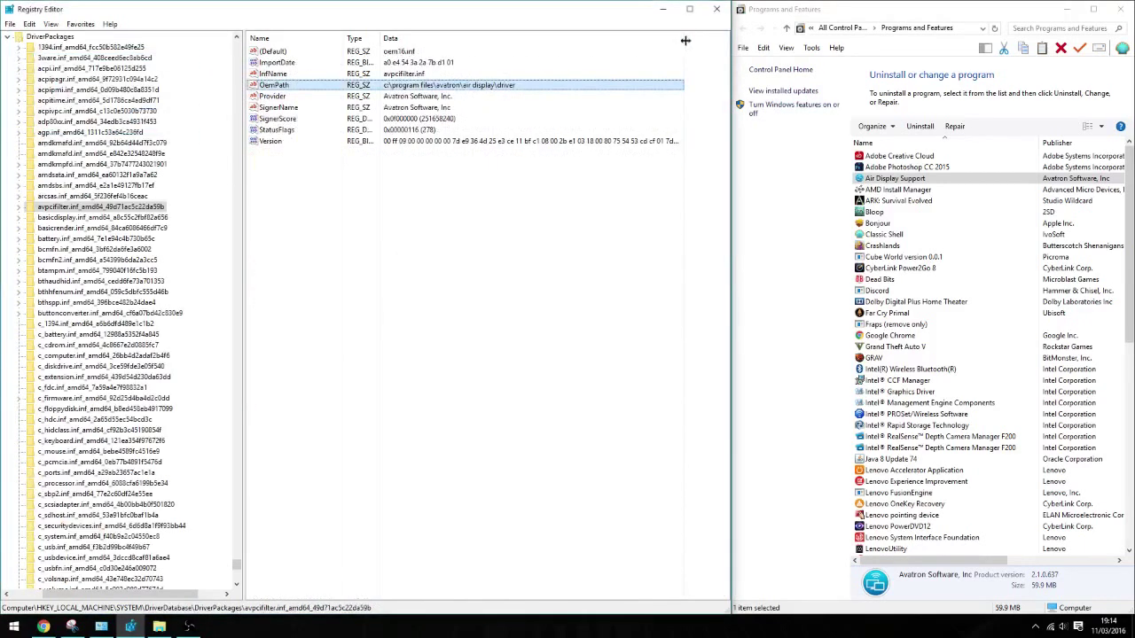
# Step: Try to delete the Provider and SignerName values of the avpcifilter.inf driver package
pyautogui.hotkey('ctrl', 'f')
pyautogui.press('Return')
pyautogui.press('Delete')
pyautogui.press('Return')
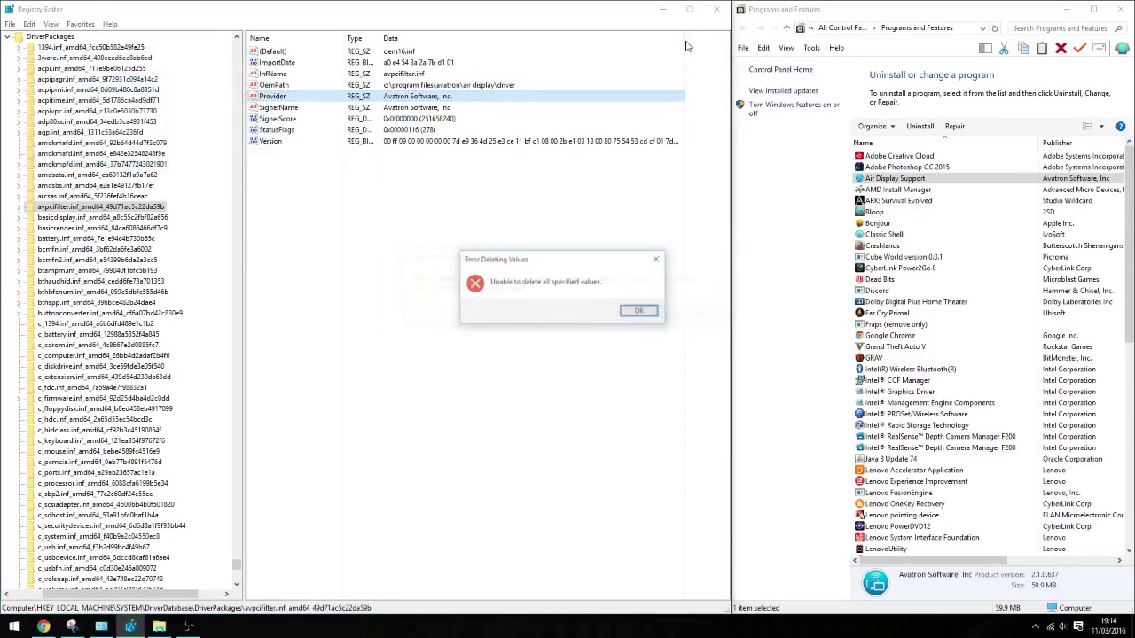
pyautogui.press('Return')
pyautogui.click(442, 107)
pyautogui.press('Delete')
pyautogui.press('Return')
pyautogui.press('Return')
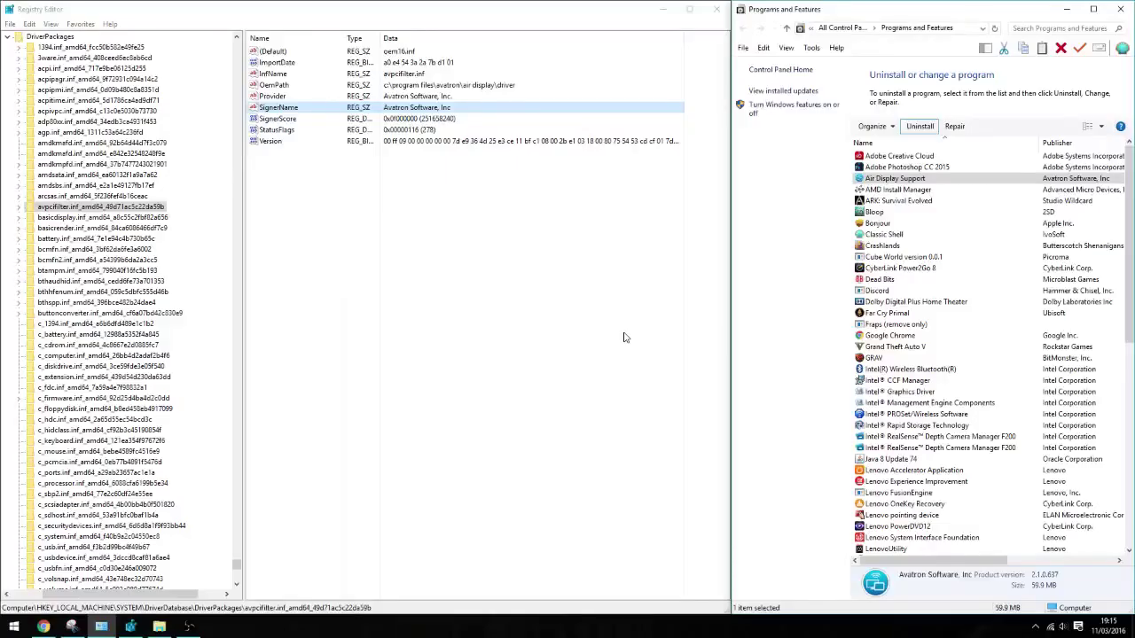
# Step: Continue the avatron search past the driver package entries and delete the matching value in the UFH\SHC key
pyautogui.click(530, 298)
pyautogui.hotkey('ctrl', 'f')
pyautogui.press('Return')
pyautogui.press('F3')
pyautogui.press('Return')
pyautogui.hotkey('ctrl', 'f')
pyautogui.press('Return')
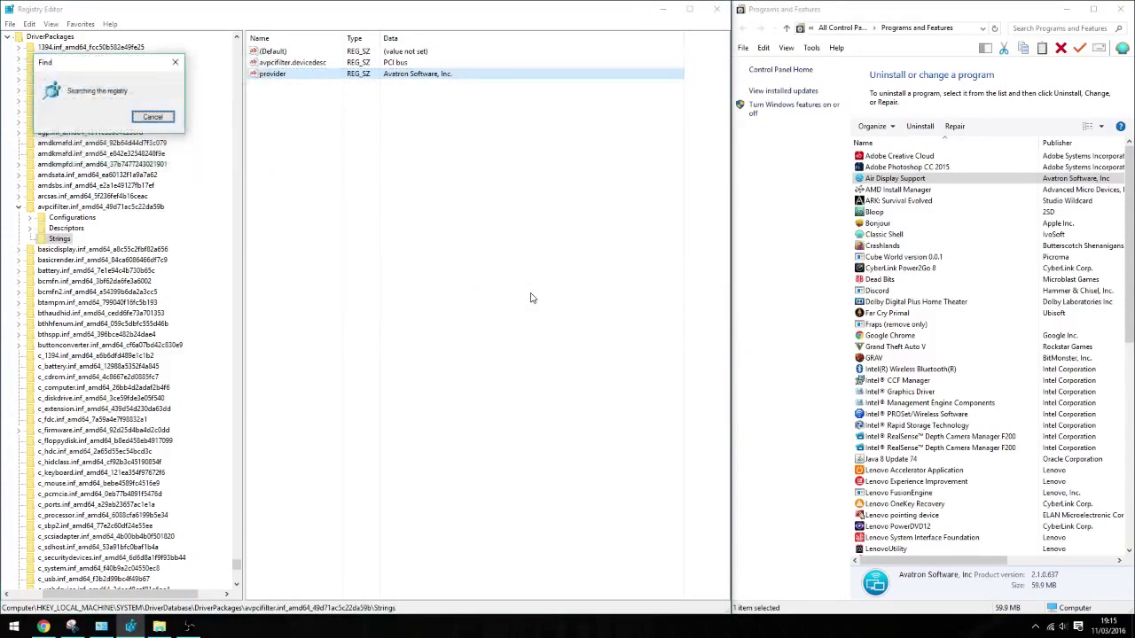
pyautogui.press('Delete')
pyautogui.press('Return')
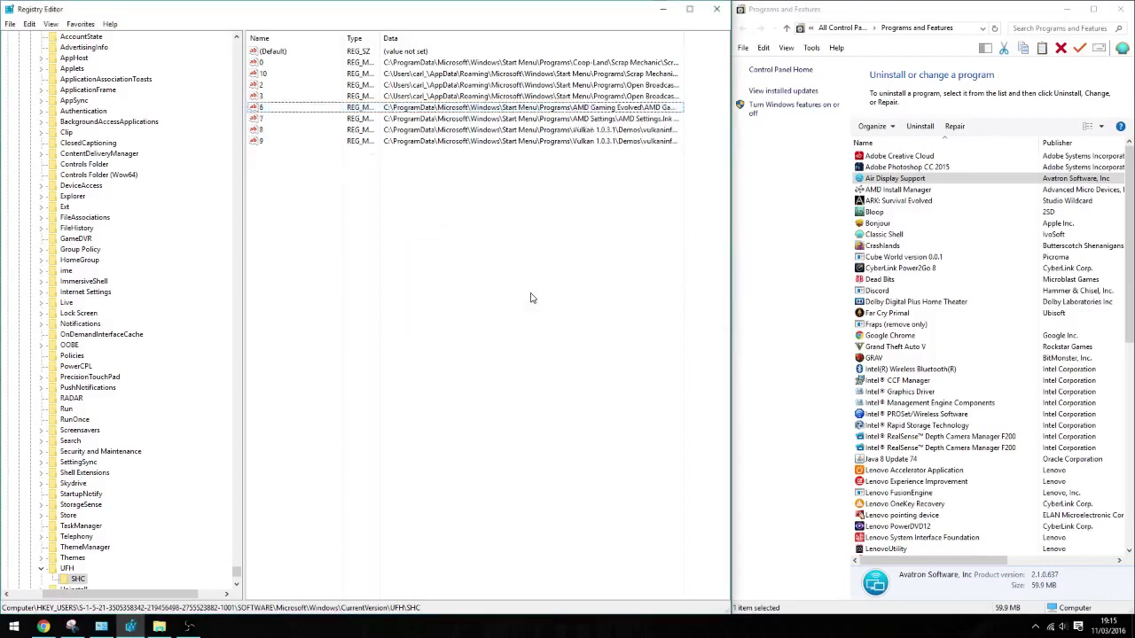
# Step: Find and delete the avatron values in the Compatibility Assistant\Store and AppCompatFlags\Layers keys
pyautogui.hotkey('ctrl', 'f')
pyautogui.press('Return')
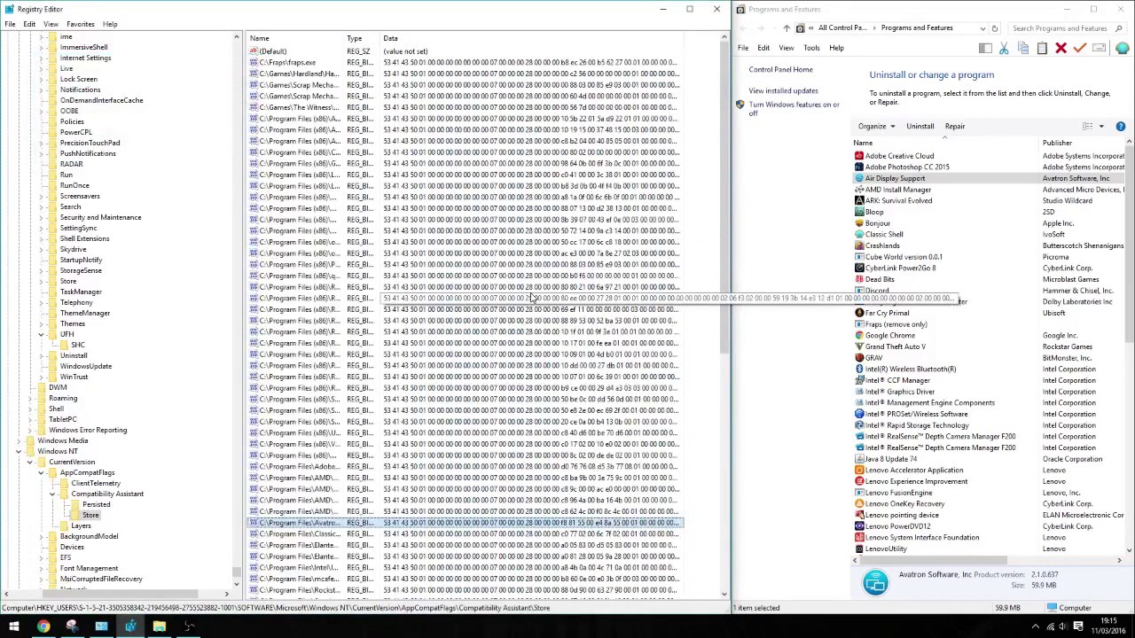
pyautogui.press('Delete')
pyautogui.press('Return')
pyautogui.hotkey('ctrl', 'f')
pyautogui.press('Return')
pyautogui.press('Delete')
pyautogui.press('Return')
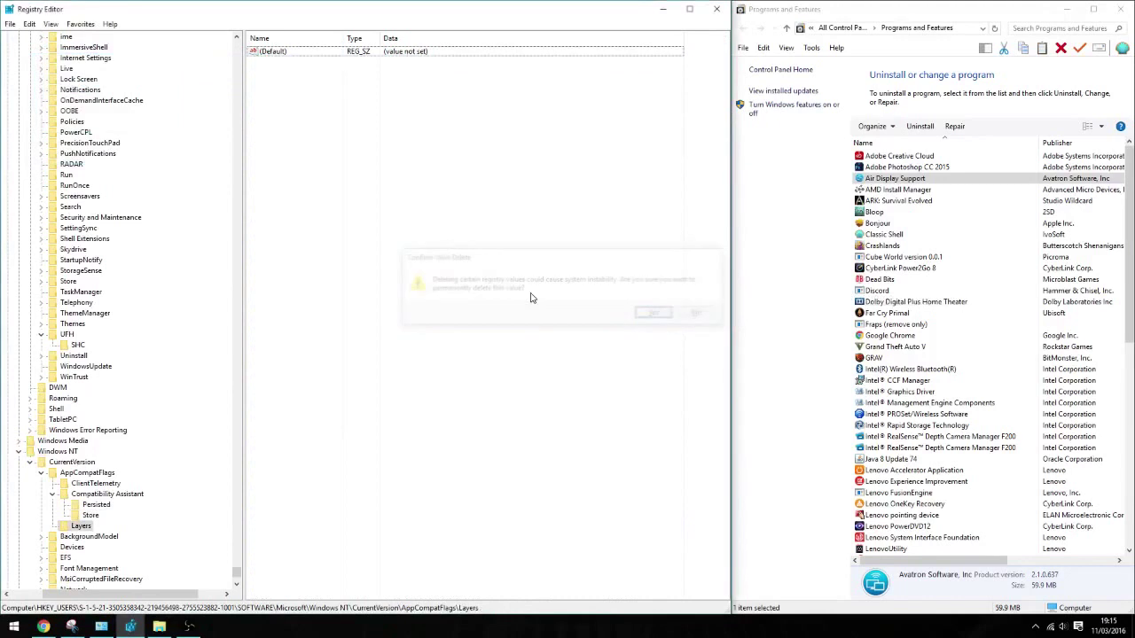
# Step: Search the rest of the registry for any remaining avatron entries
pyautogui.hotkey('ctrl', 'f')
pyautogui.press('Return')
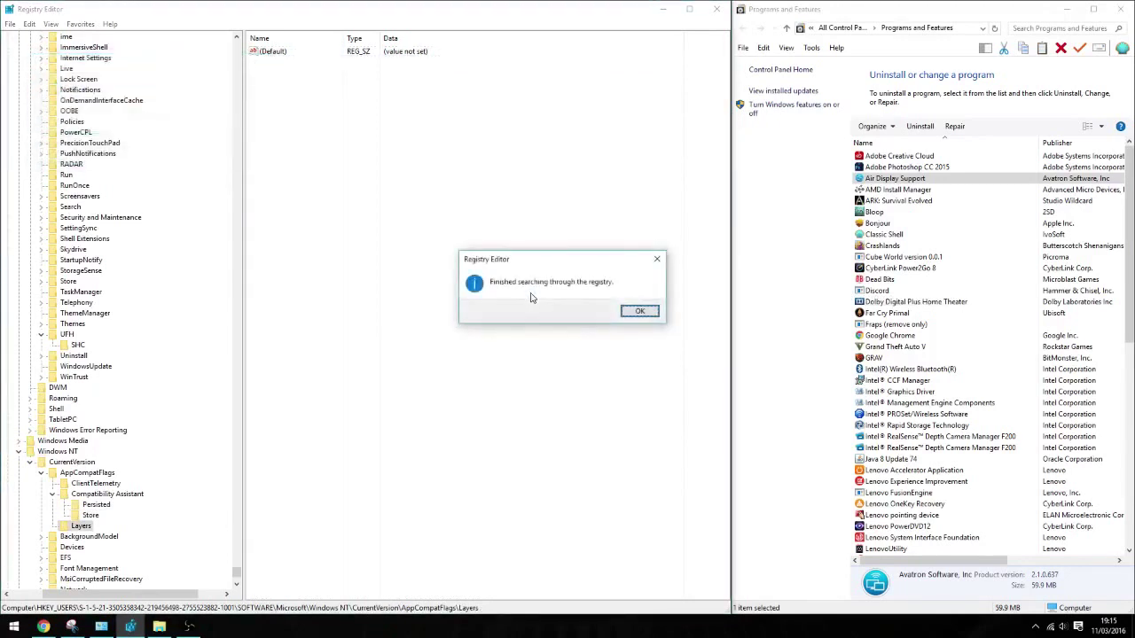
pyautogui.press('Return')
pyautogui.hotkey('ctrl', 'f')
pyautogui.press('Return')
pyautogui.press('Return')
pyautogui.click(29, 24)
pyautogui.click(125, 153)
pyautogui.press('BackSpace')
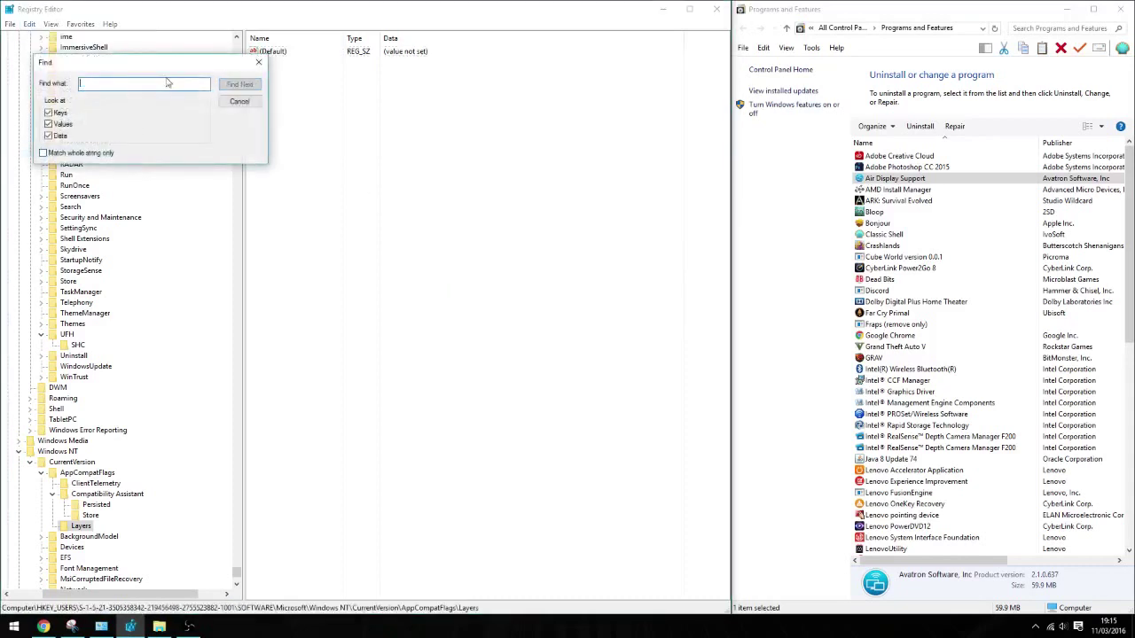
pyautogui.write('ava')
pyautogui.click(259, 62)
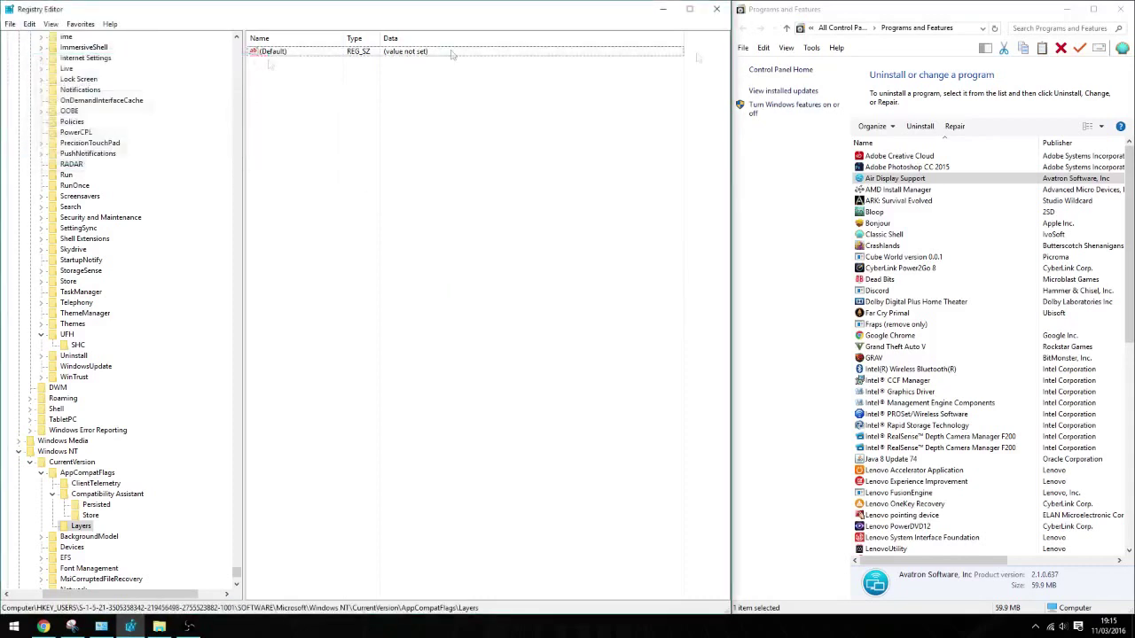
# Step: Close the Registry Editor, Snipping Tool and File Explorer windows
pyautogui.click(723, 9)
pyautogui.click(690, 135)
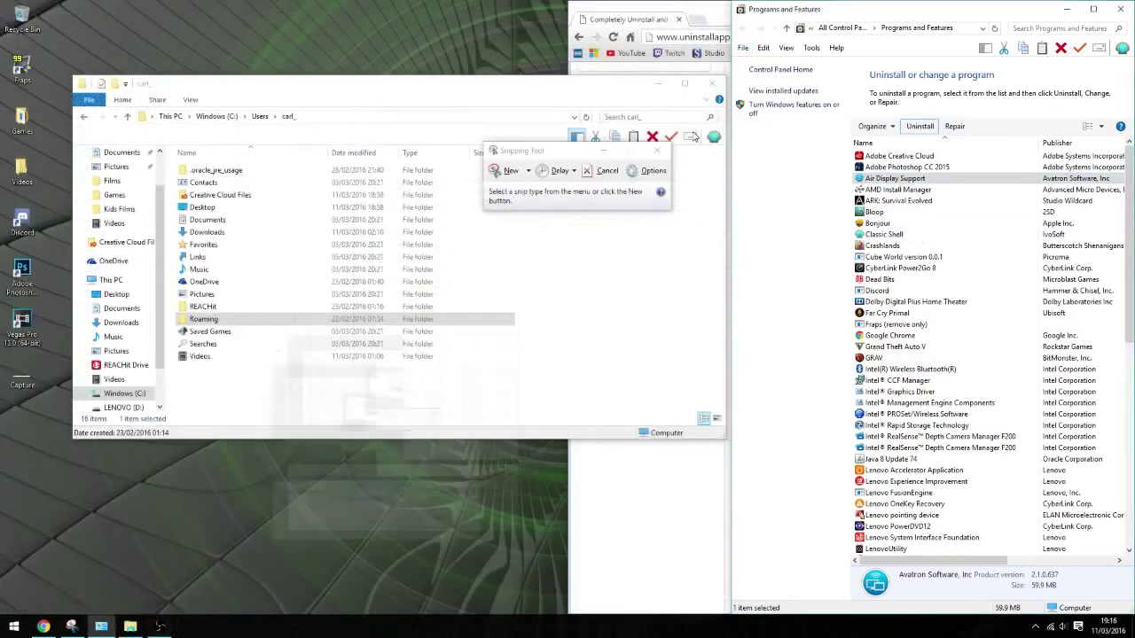
pyautogui.click(656, 153)
pyautogui.click(711, 82)
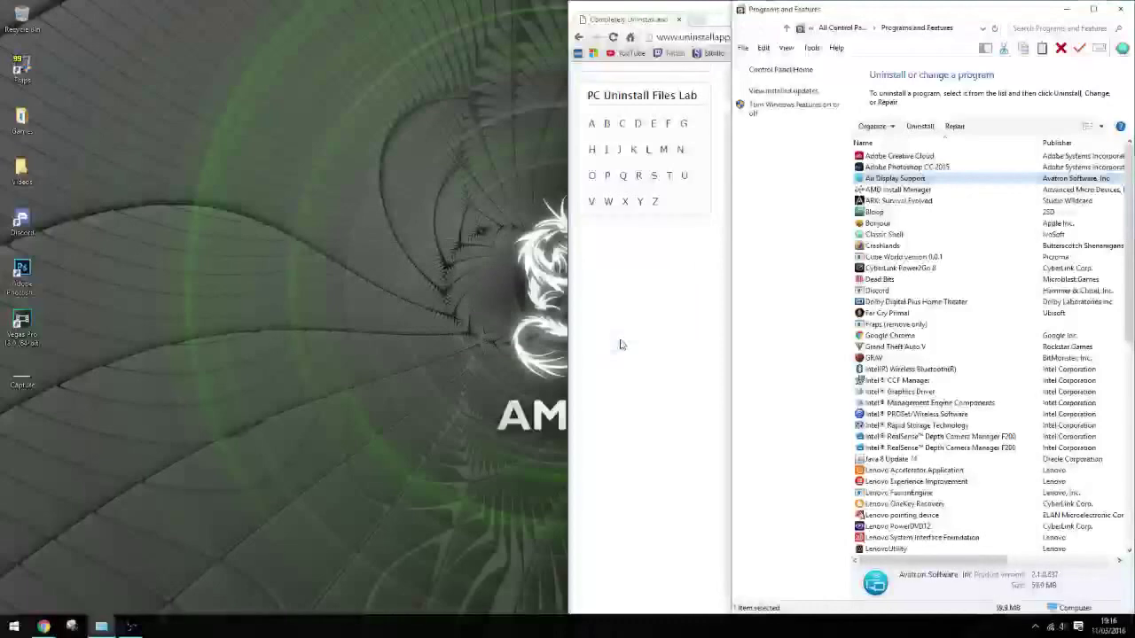
# Step: Move the Programs and Features window clear of the browser, open Notepad and write the note "AND NOW WE RE-S"
pyautogui.moveTo(1039, 10); pyautogui.dragTo(771, 54)
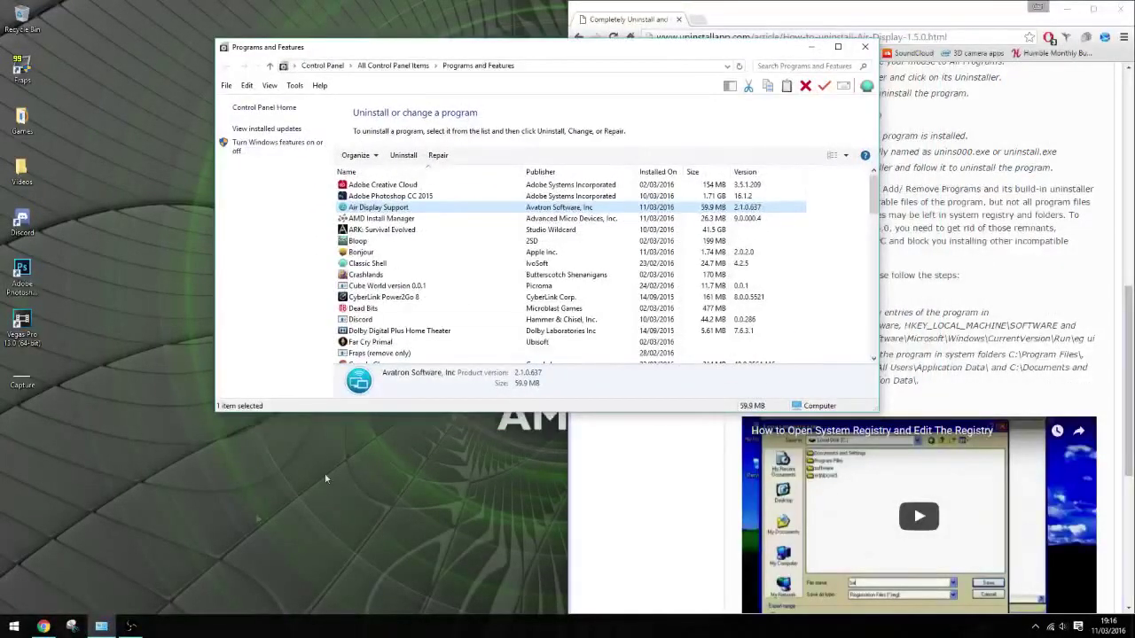
pyautogui.click(13, 627)
pyautogui.click(60, 578)
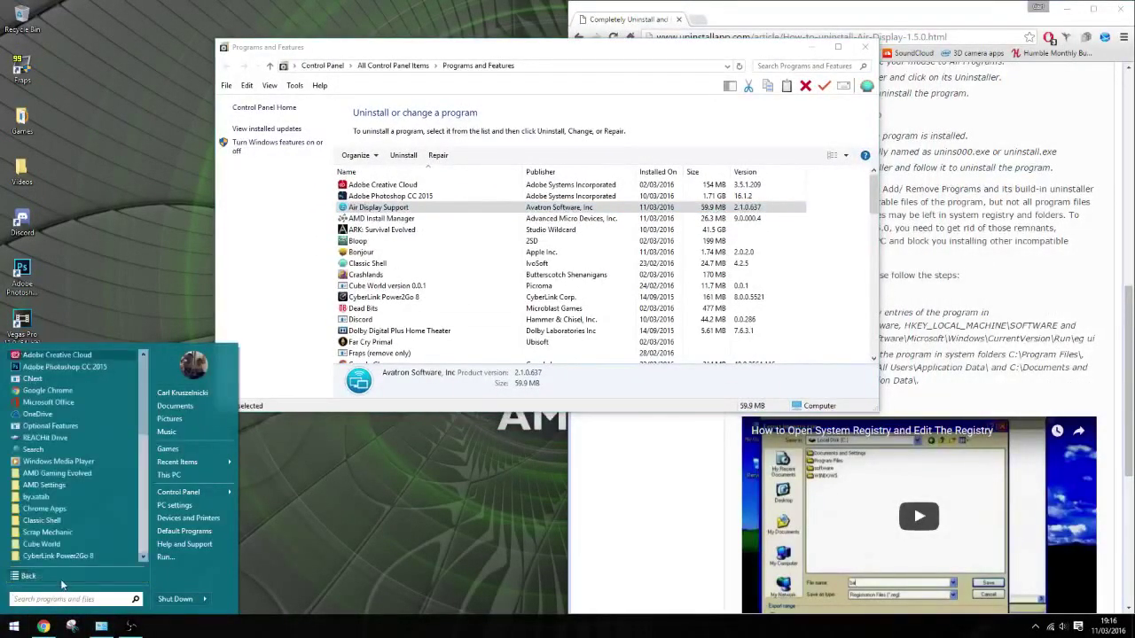
pyautogui.click(62, 602)
pyautogui.write('note')
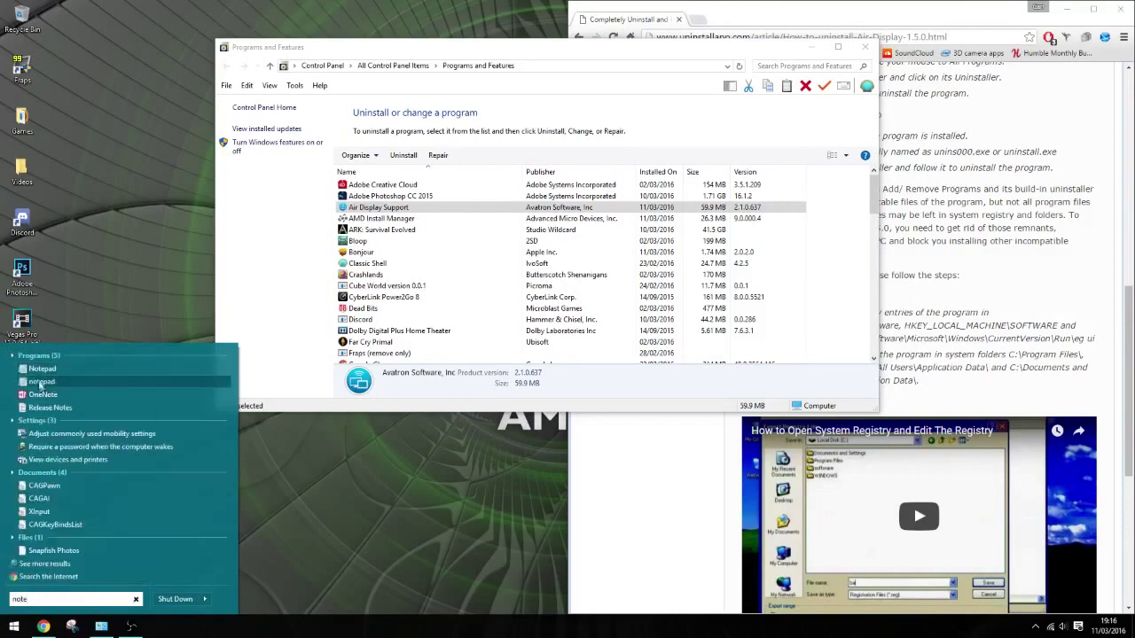
pyautogui.click(41, 369)
pyautogui.press('capslock')
pyautogui.write('AND NOW WE RE-S')
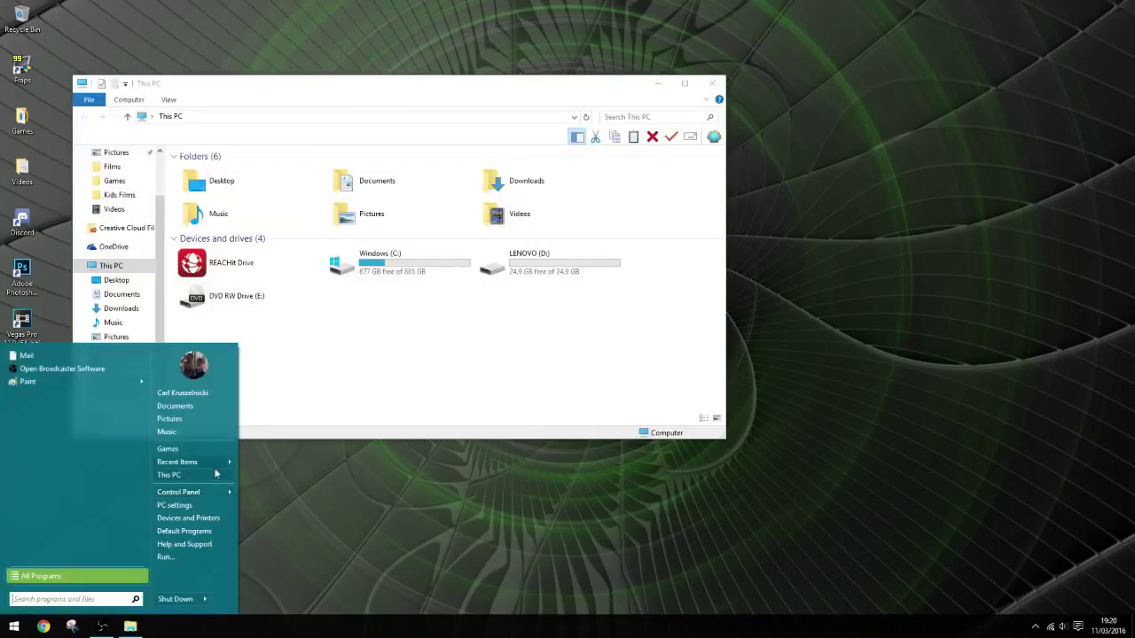
# Step: Open Programs and Features and try to uninstall Air Display Support
pyautogui.moveTo(217, 493)
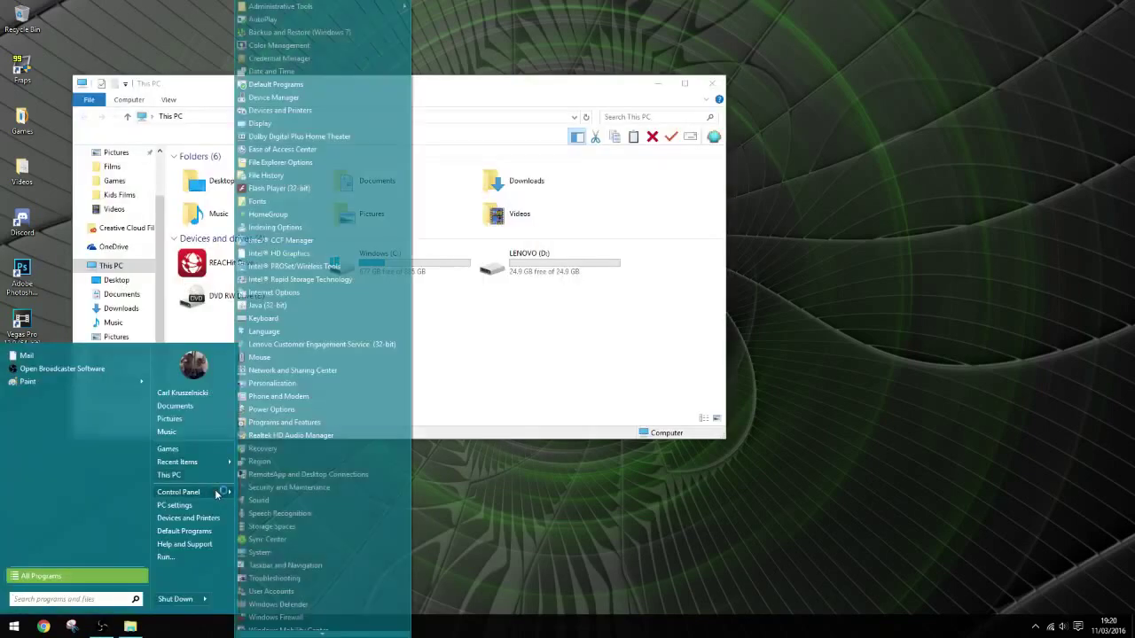
pyautogui.click(310, 426)
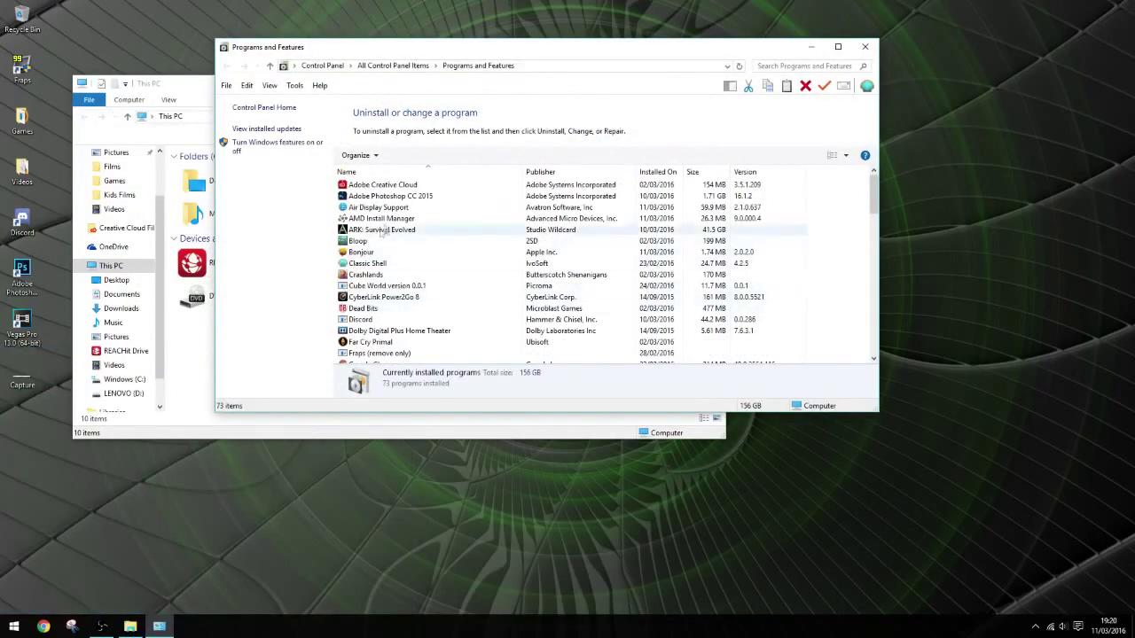
pyautogui.click(394, 207)
pyautogui.click(405, 158)
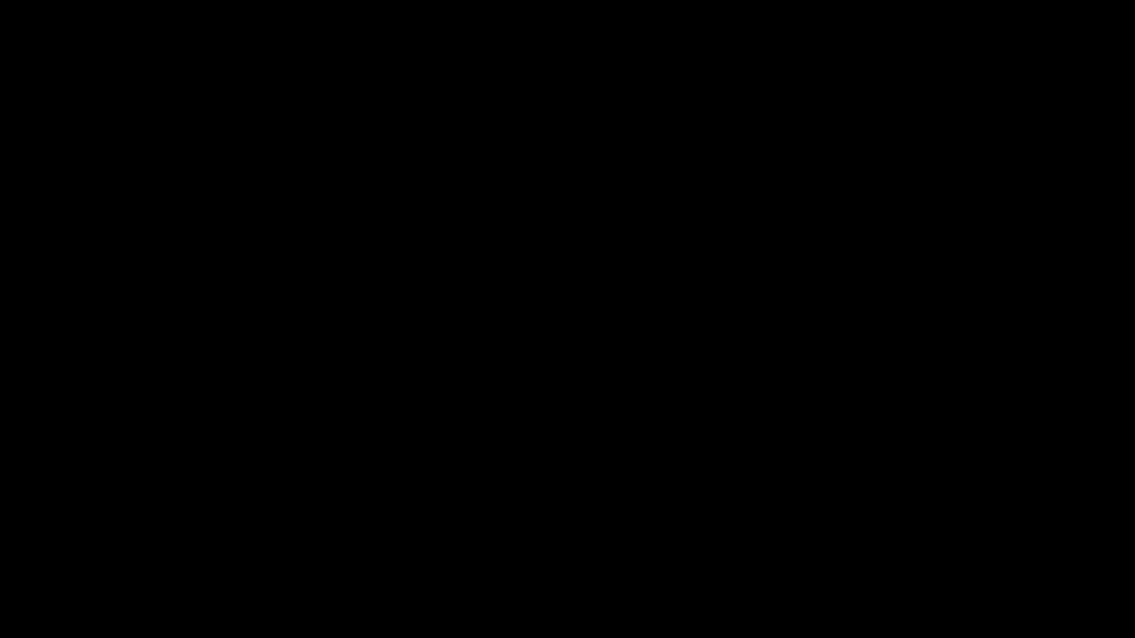
pyautogui.click(623, 343)
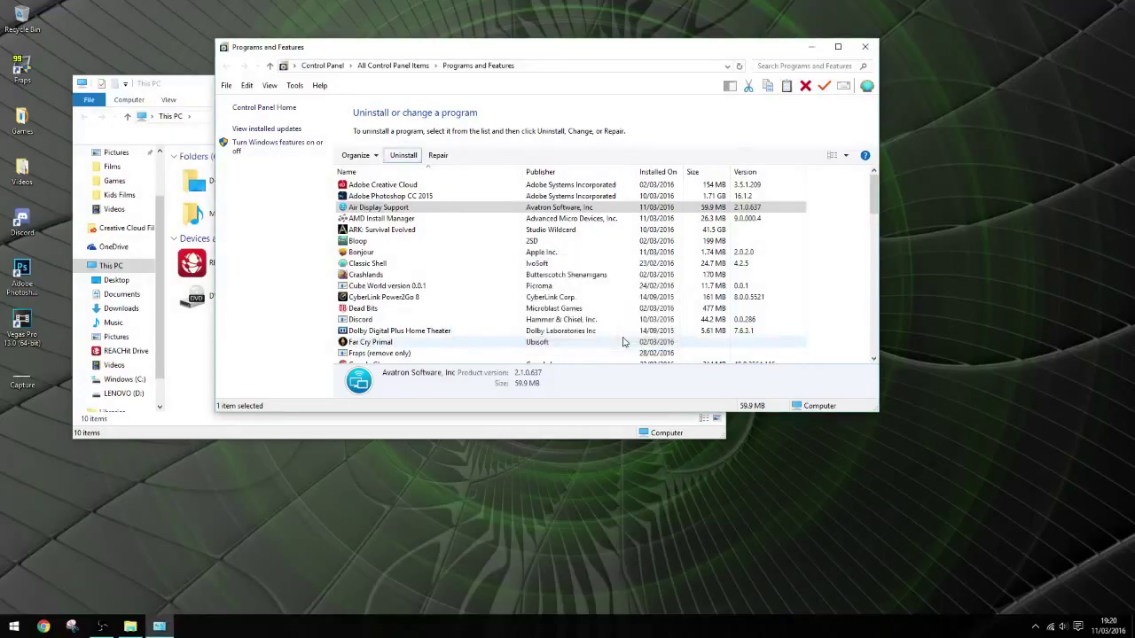
# Step: Retry uninstalling Air Display Support, dismiss the warning, and close the Programs and Features and This PC windows
pyautogui.rightClick(425, 211)
pyautogui.click(434, 219)
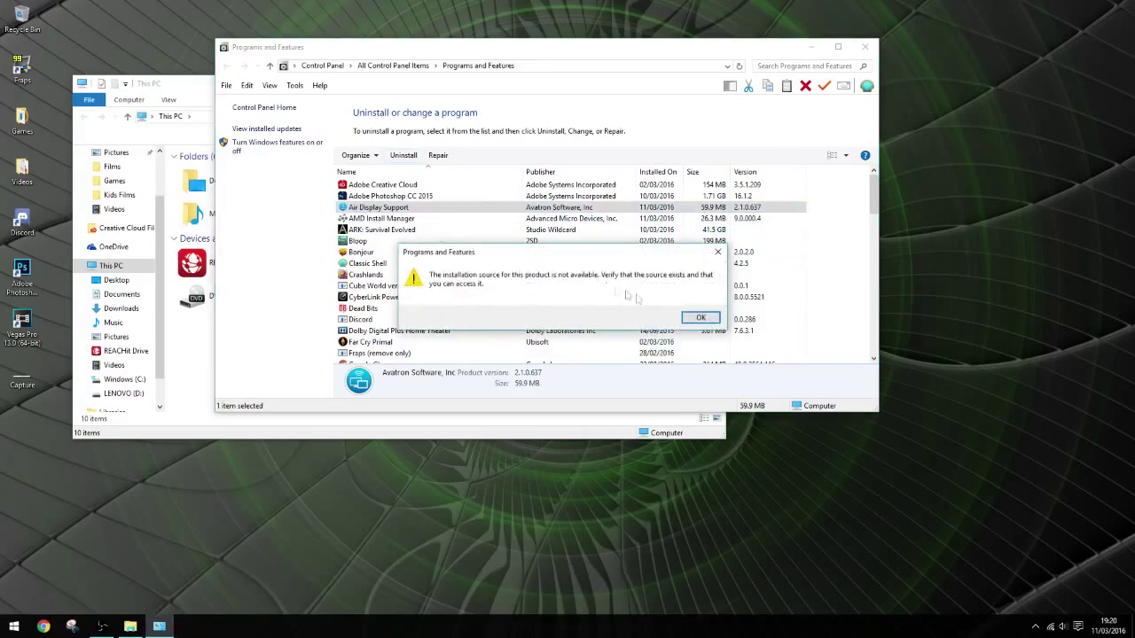
pyautogui.click(688, 317)
pyautogui.click(865, 47)
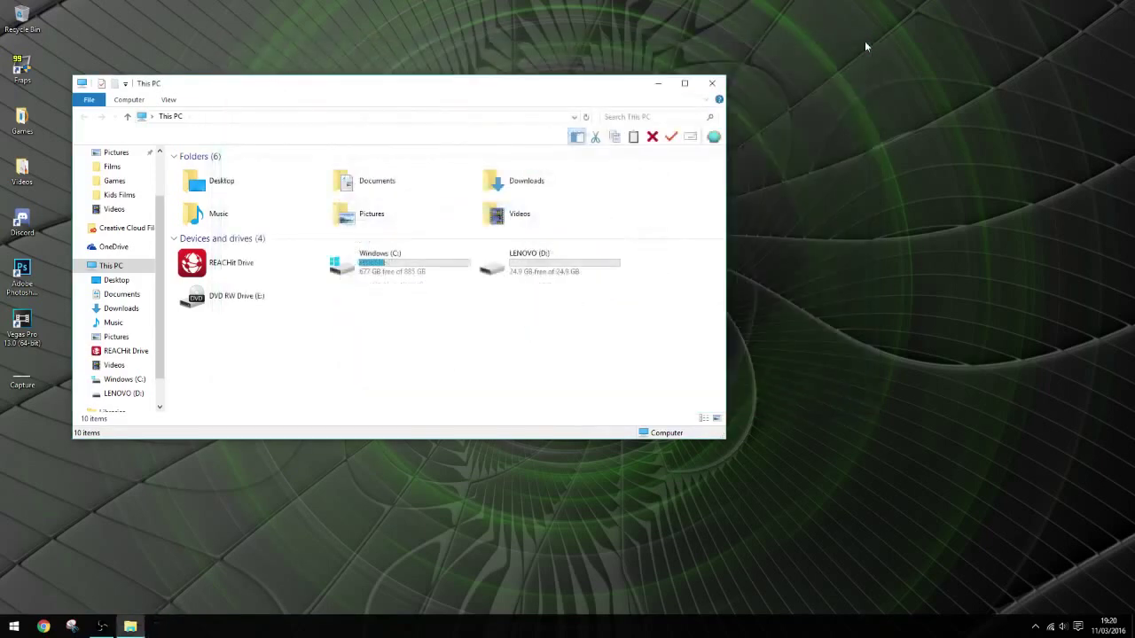
pyautogui.click(712, 83)
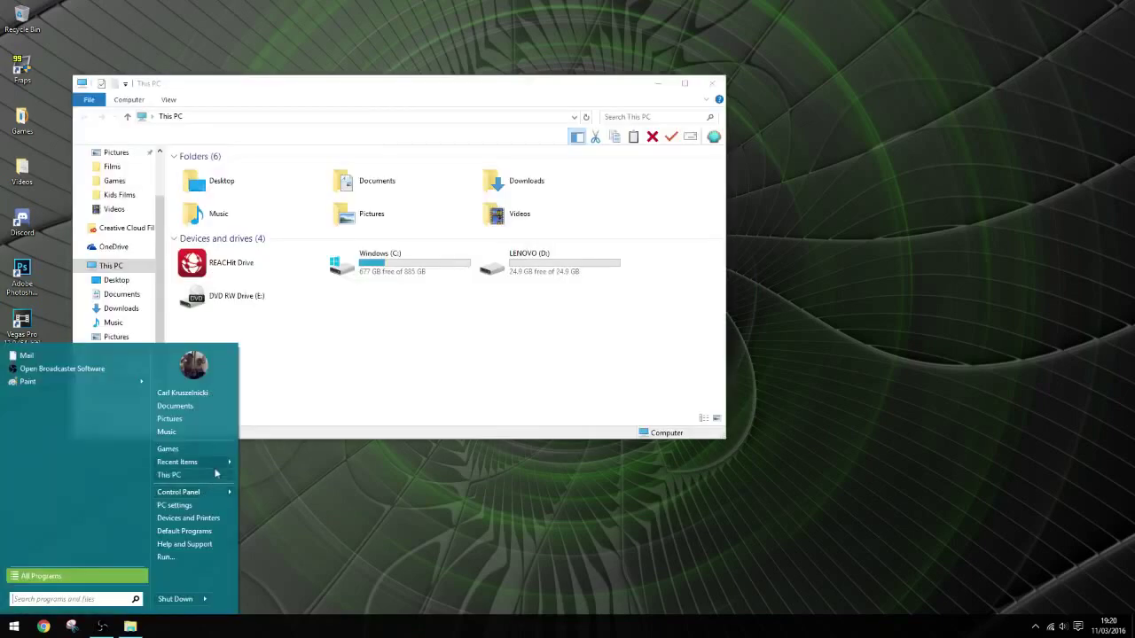
# Step: Reopen Programs and Features and try uninstalling the Air Display Support entry again
pyautogui.moveTo(216, 493)
pyautogui.click(309, 426)
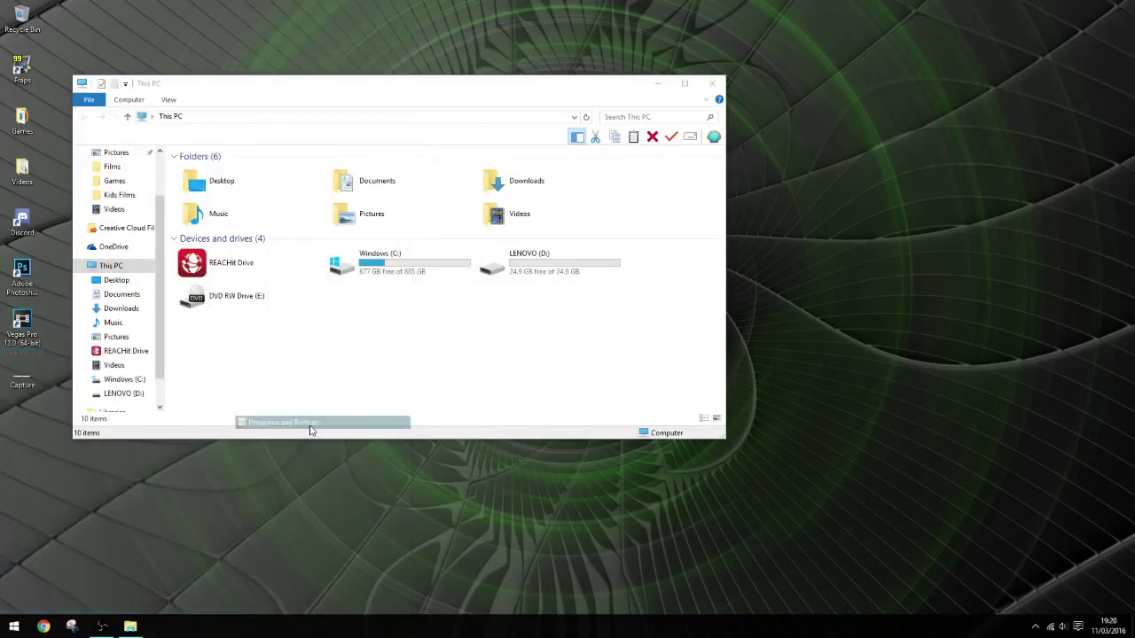
pyautogui.click(395, 206)
pyautogui.click(403, 157)
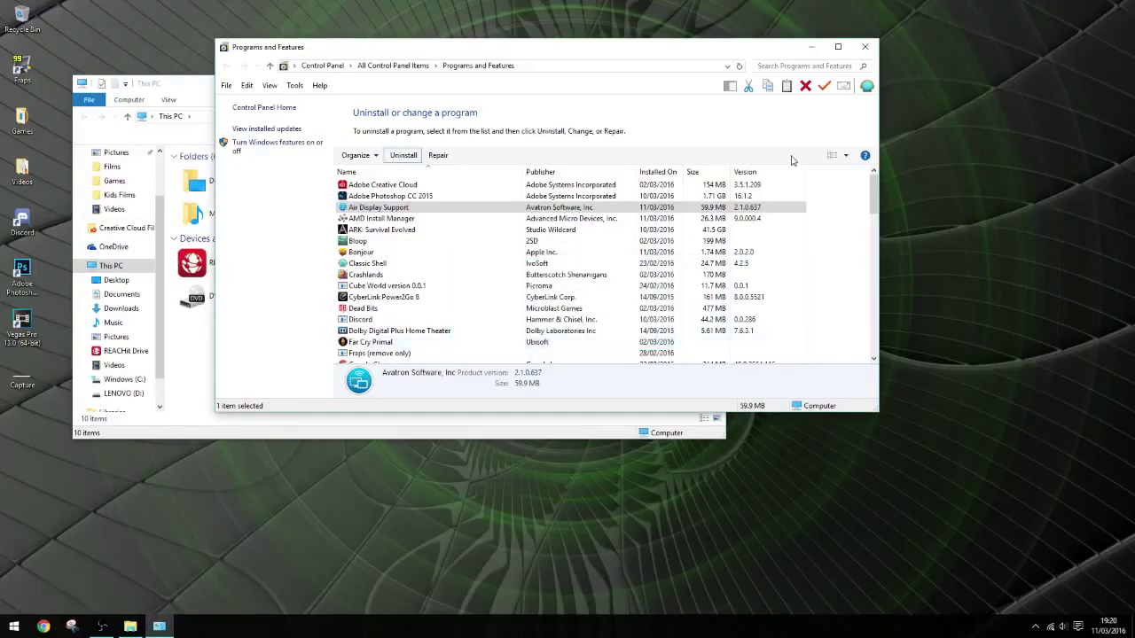
# Step: Attempt the Air Display Support uninstall once more, dismiss the warning, and close both open windows
pyautogui.rightClick(425, 213)
pyautogui.click(459, 219)
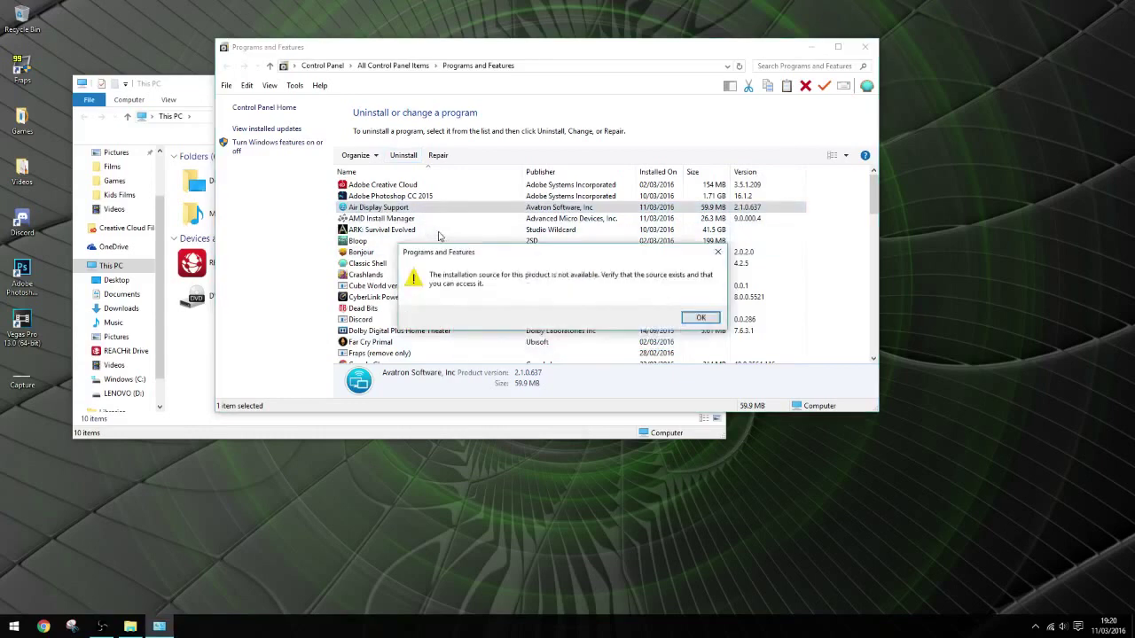
pyautogui.click(700, 318)
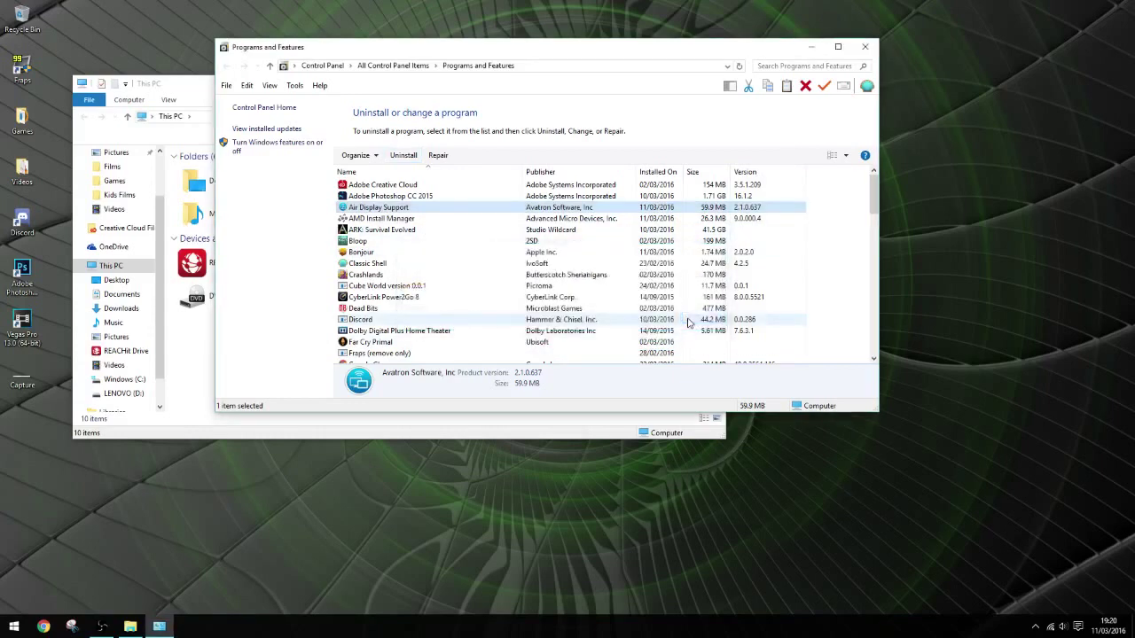
pyautogui.click(864, 46)
pyautogui.click(713, 84)
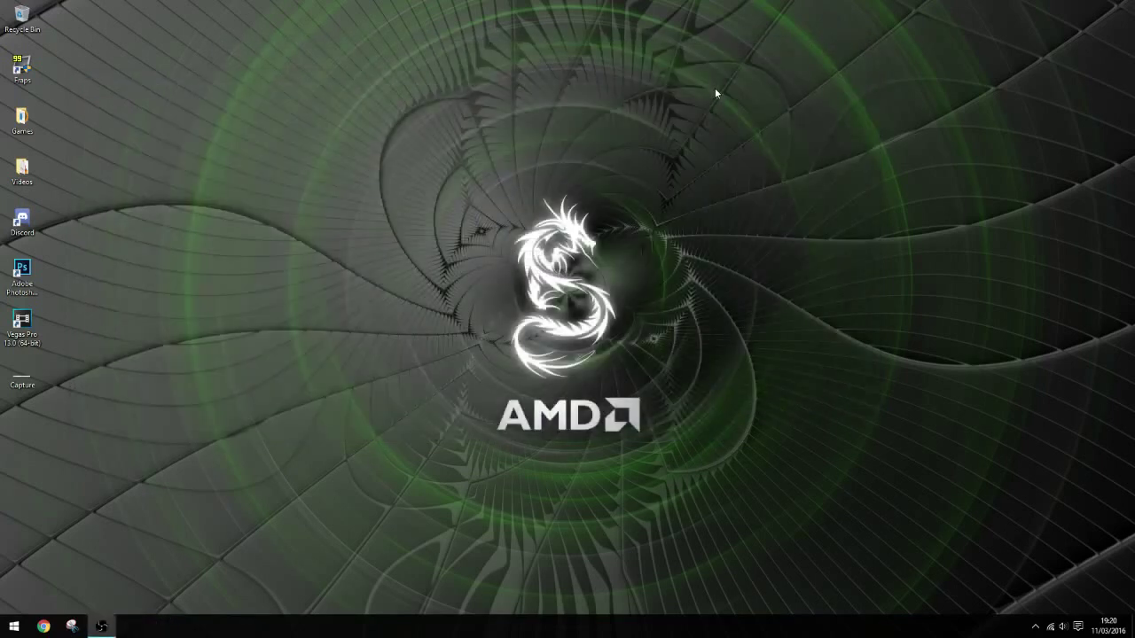